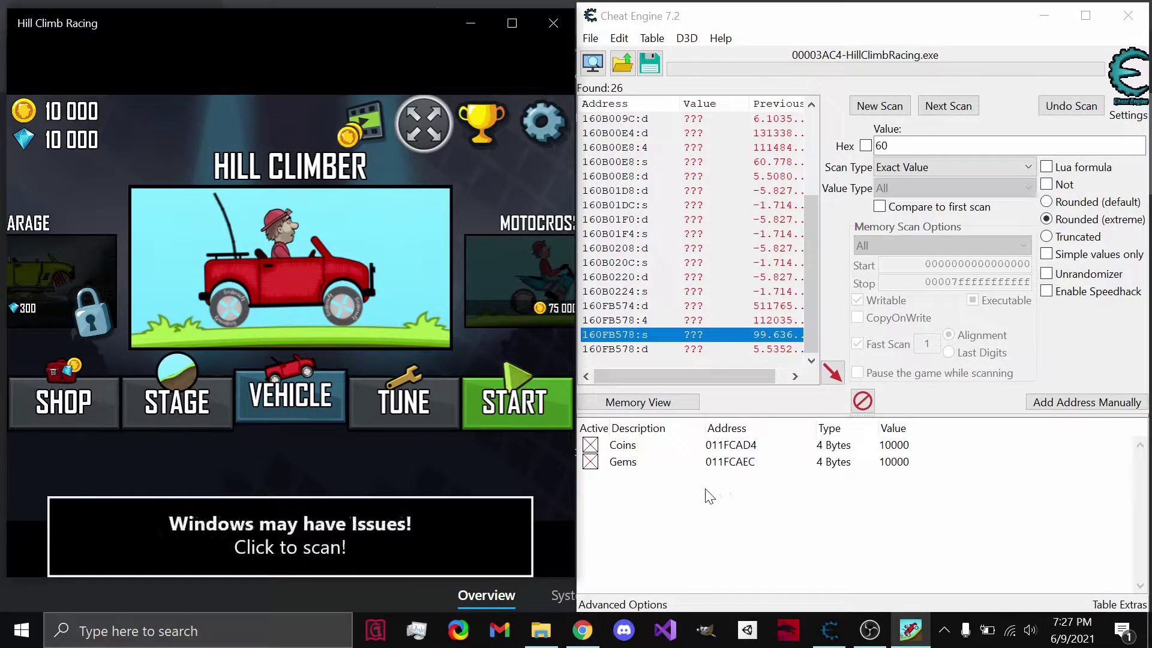
- Start a run with the Hill Climber vehicle in Hill Climb Racing and pause it immediately with the fuel gauge full
click(310, 293)
click(513, 391)
key(Escape)
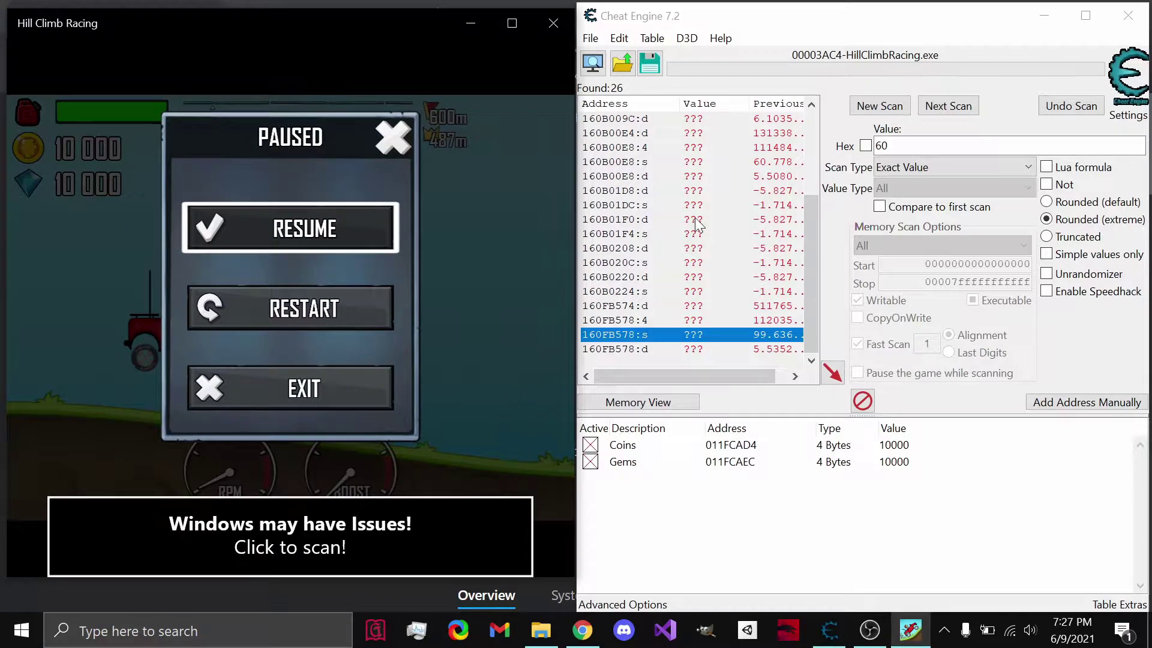
- Start a new Cheat Engine memory scan for an unknown initial value across all value types
click(879, 107)
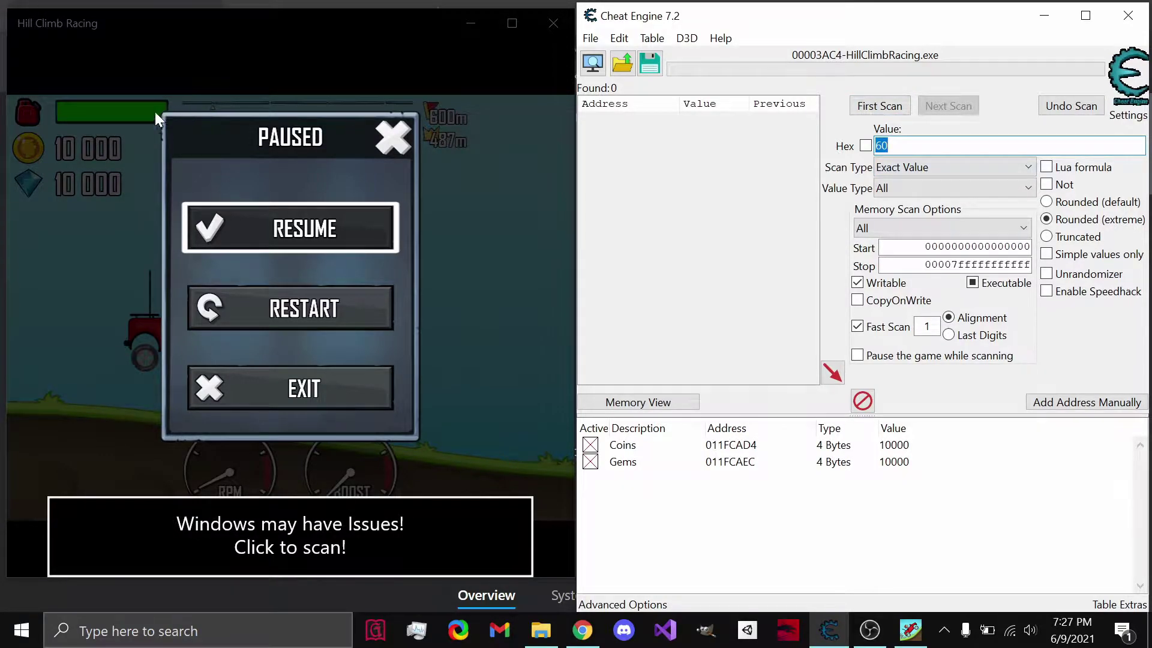
click(941, 166)
click(933, 242)
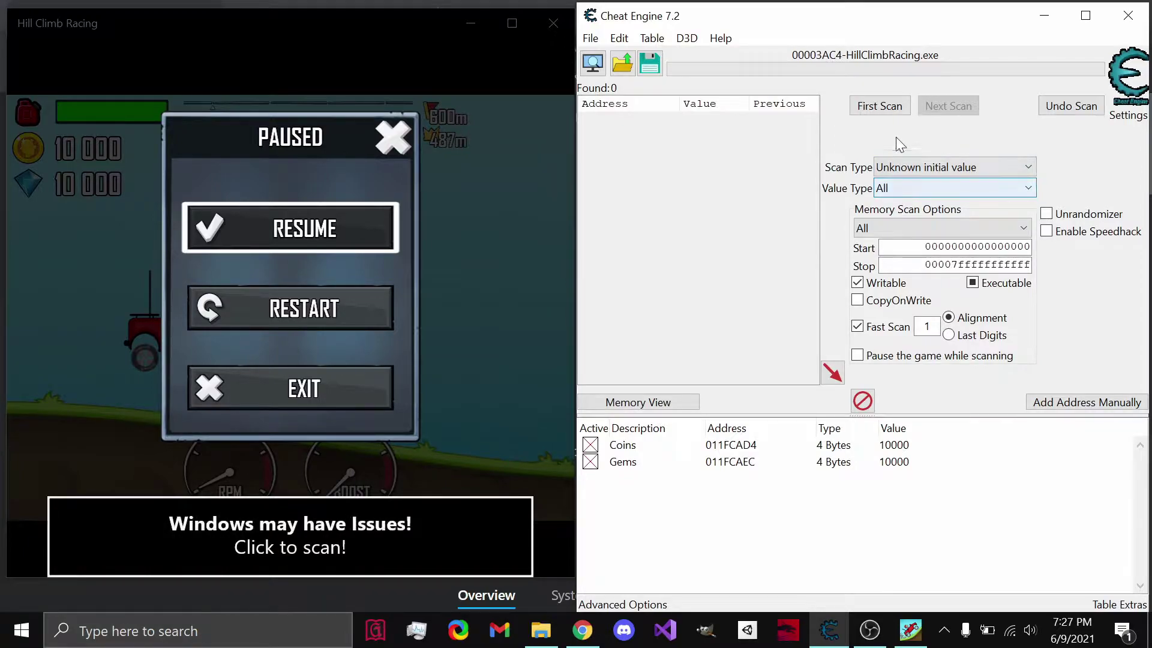
click(880, 108)
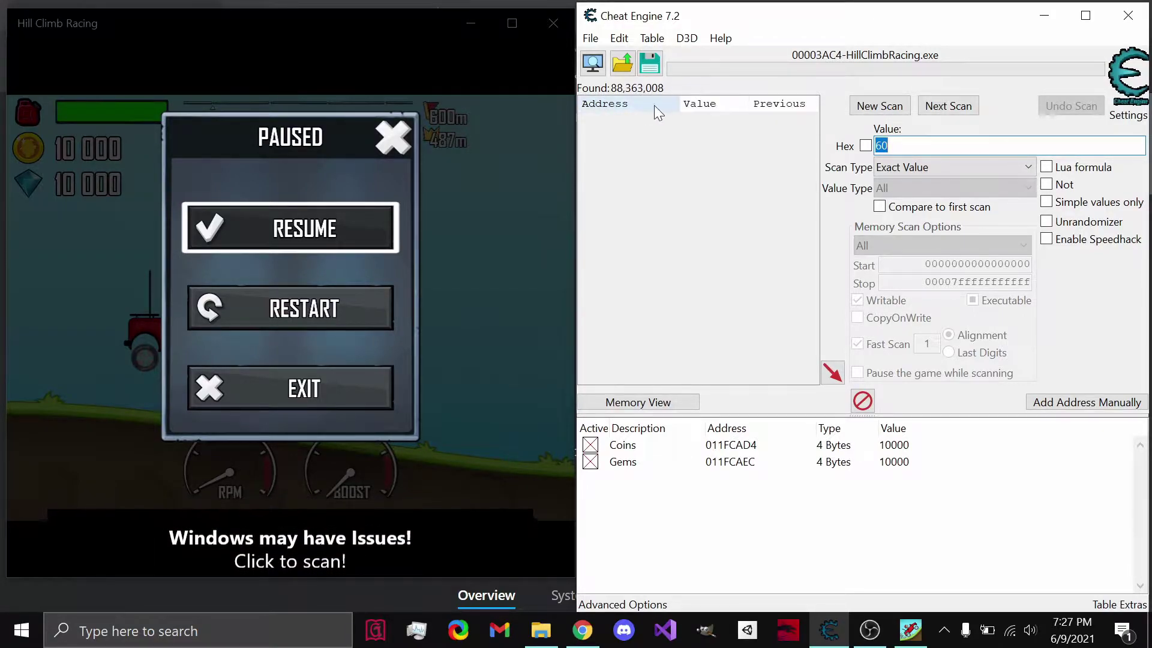
- Set the scan type to Decreased value, drive until some fuel is used, pause the game and run the next scan
click(967, 167)
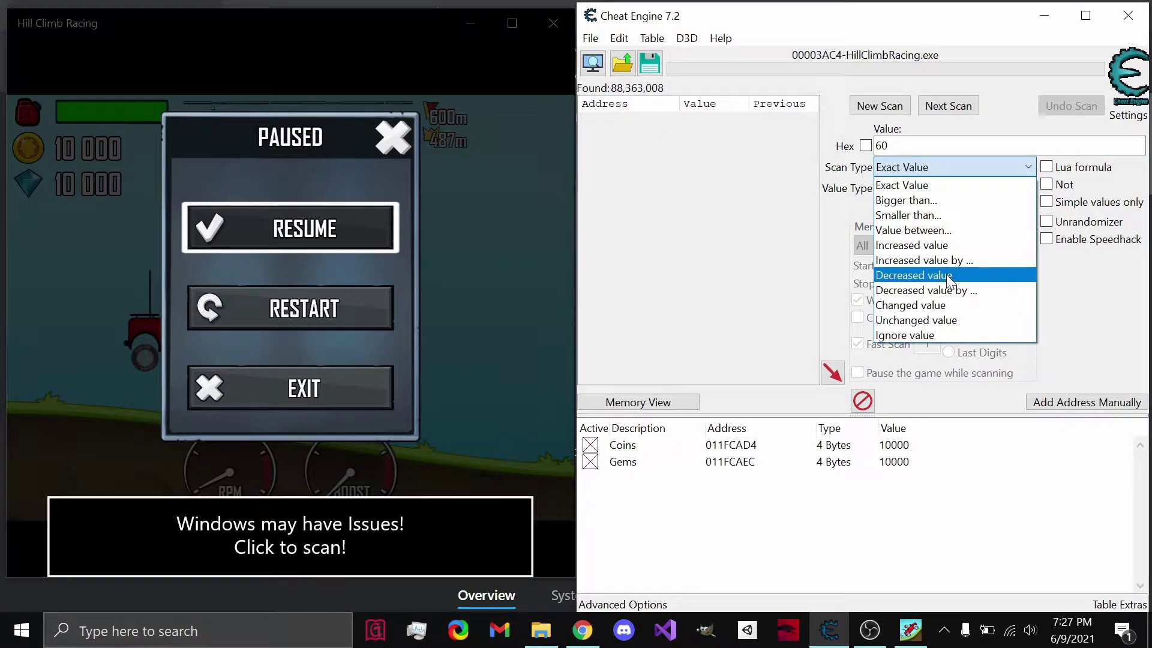
click(946, 275)
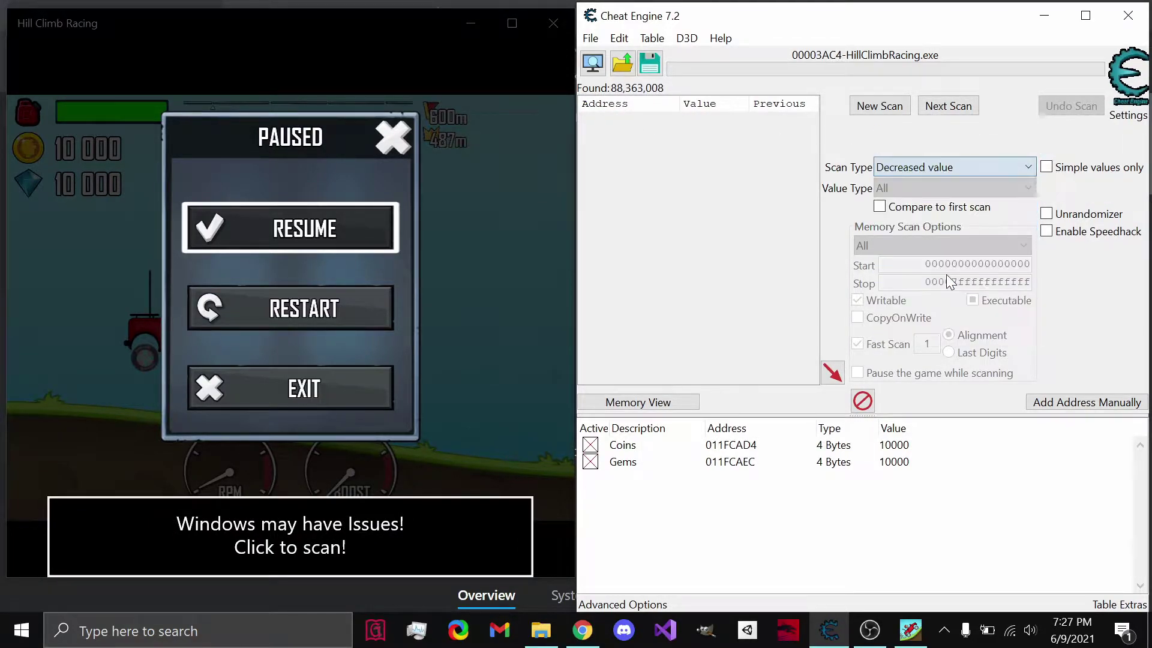
click(322, 223)
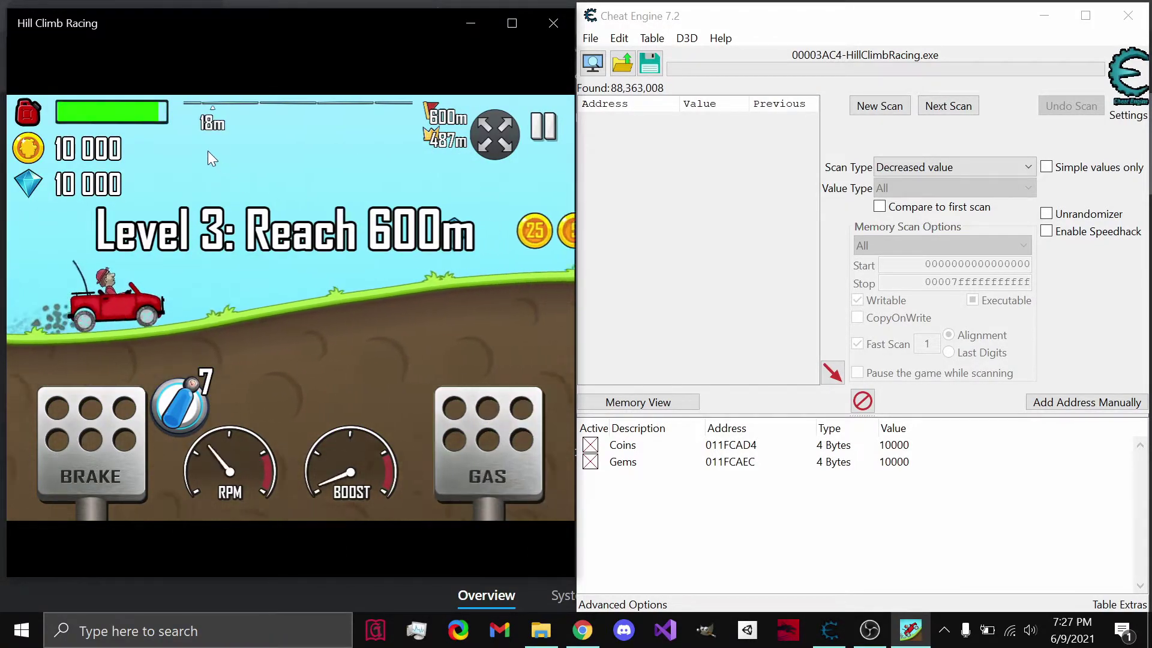
key(Escape)
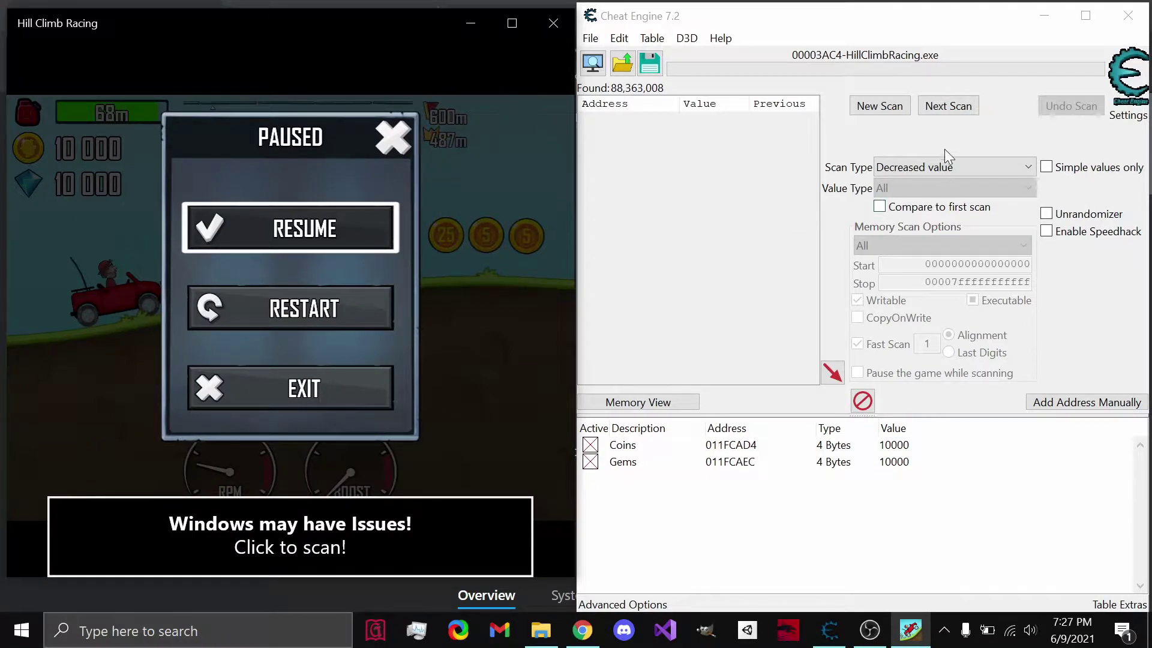
click(961, 110)
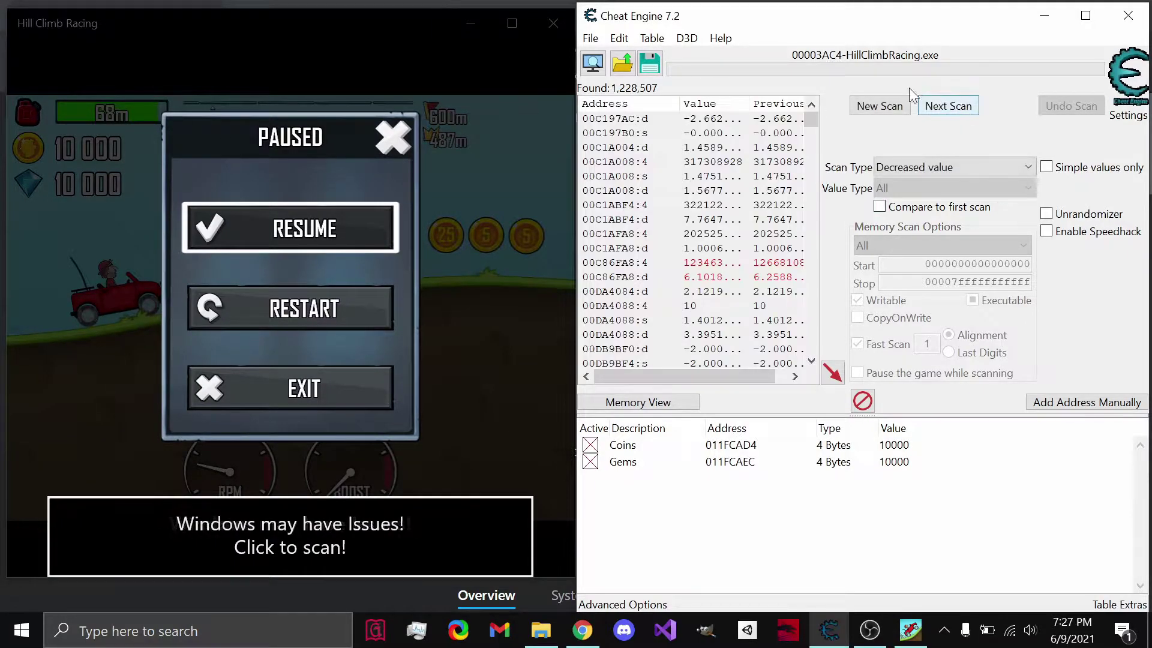
- Resume driving to burn more fuel, pause and rescan for decreased values, doing this cycle twice
click(520, 204)
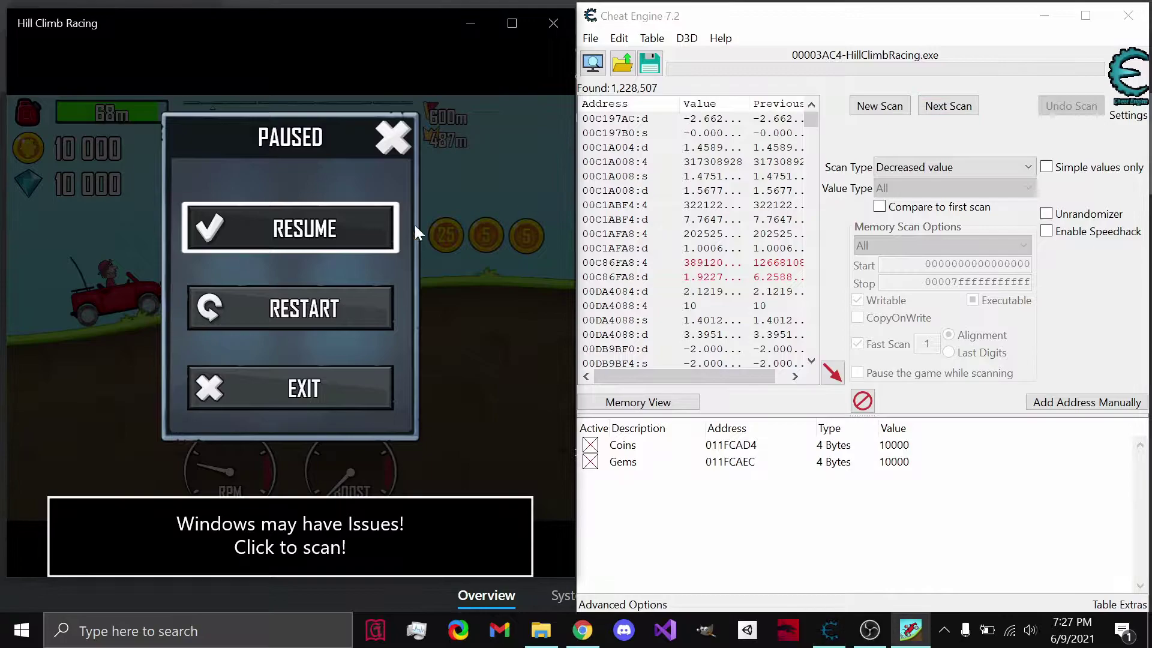
click(391, 227)
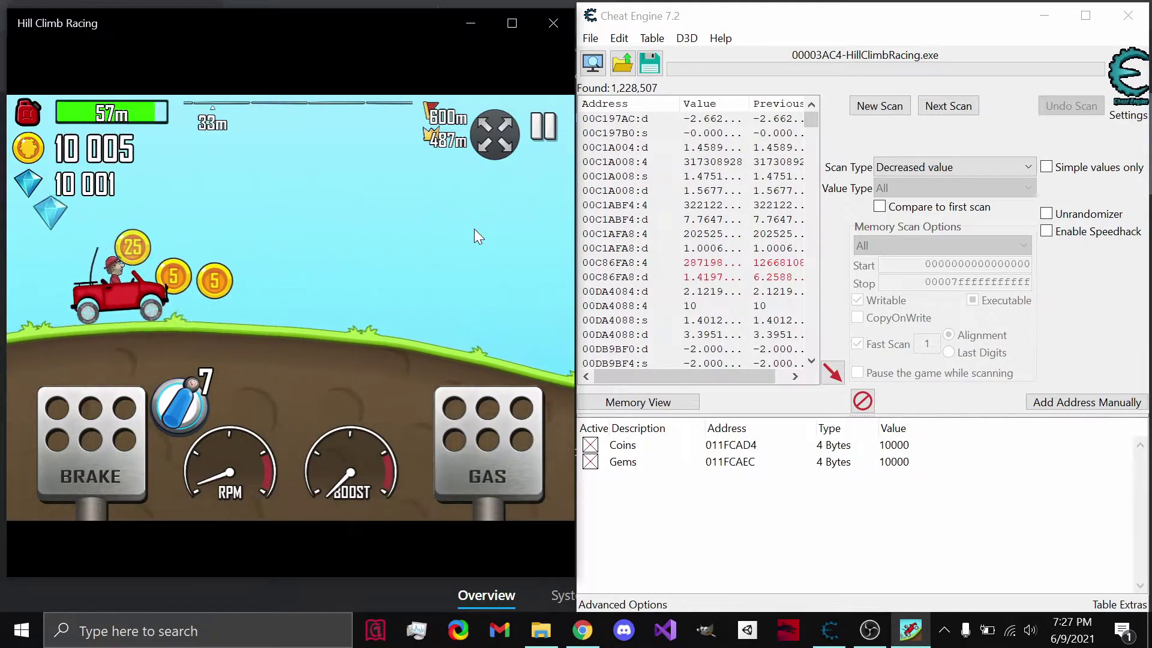
key(Escape)
click(941, 107)
click(484, 209)
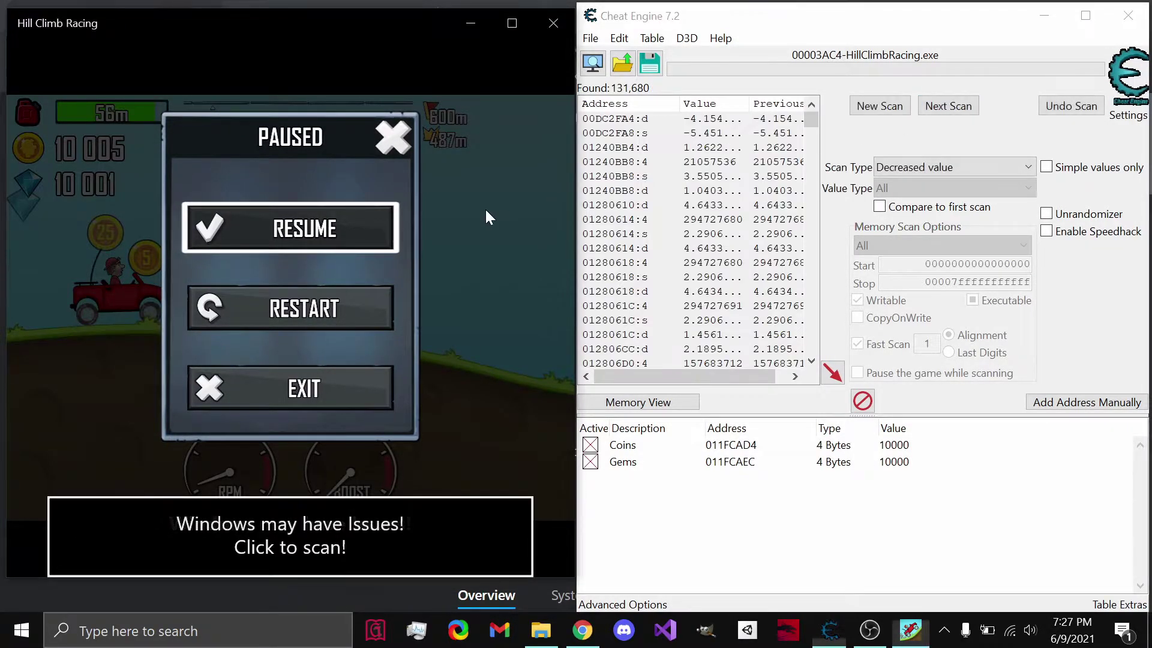
key(Escape)
key(Escape)
click(957, 110)
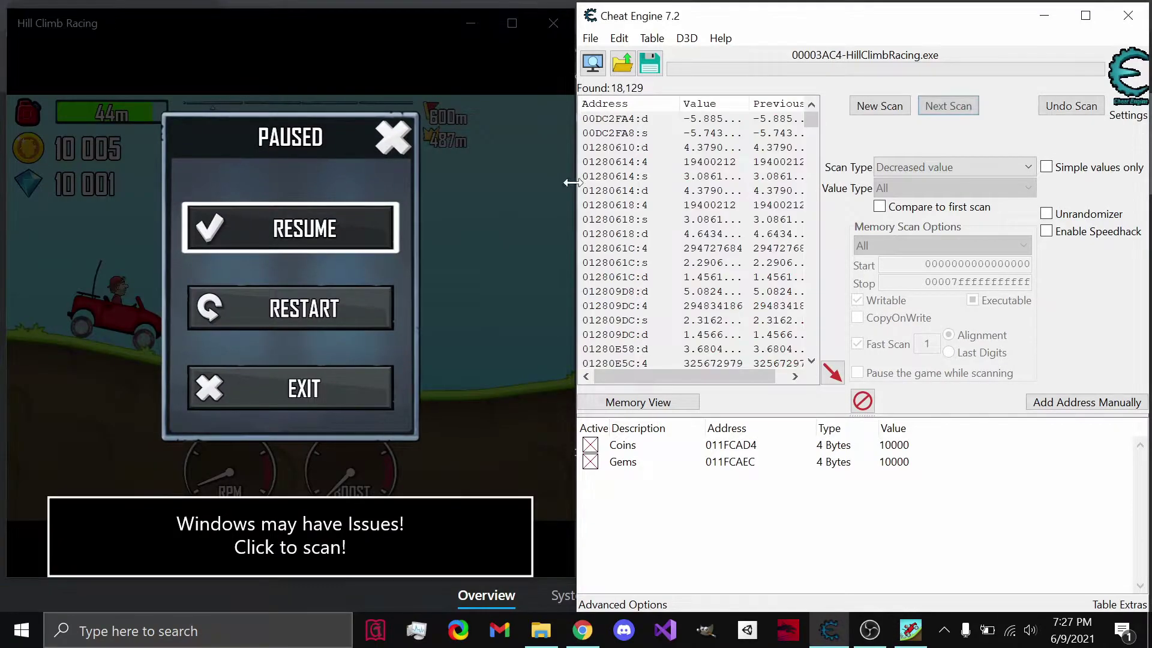
- Narrow the results with three more decreased-value scans, letting the fuel drop and pausing the game before each one
click(503, 208)
key(Escape)
key(Escape)
click(944, 108)
click(517, 231)
key(Escape)
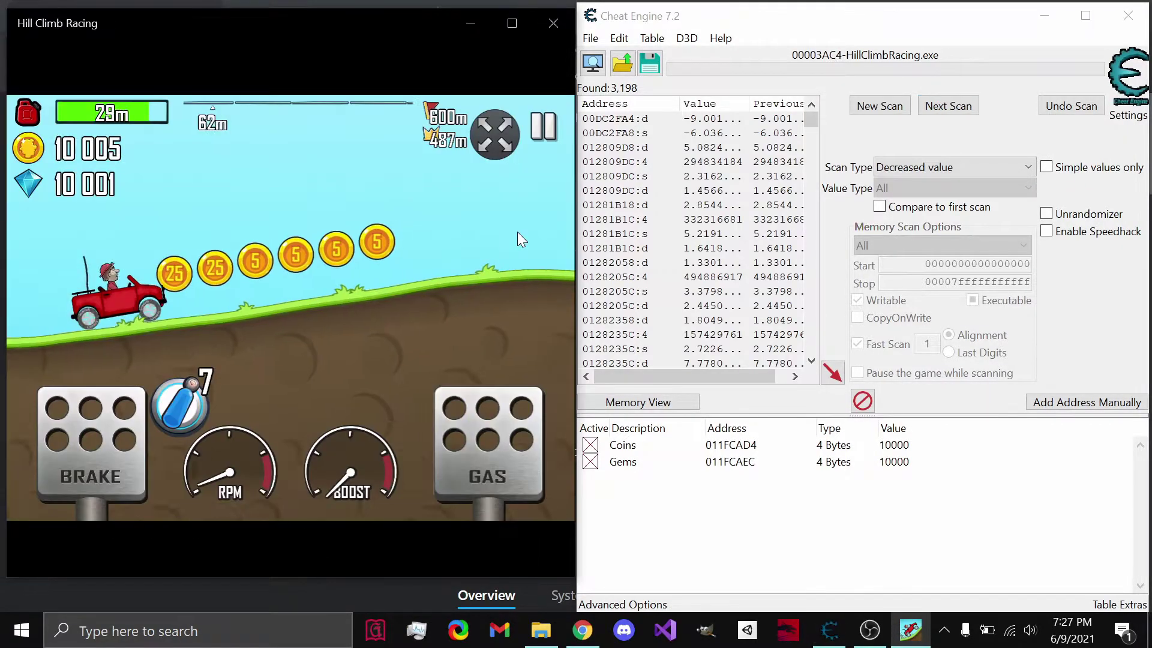
key(Escape)
click(948, 107)
click(463, 246)
key(Escape)
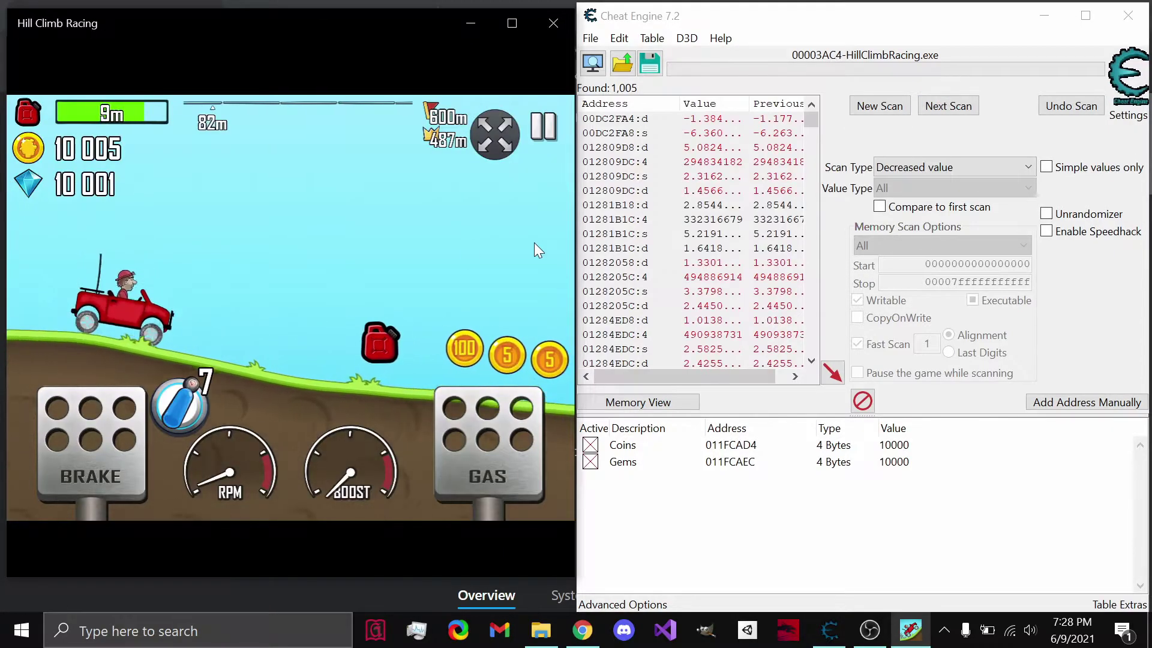
key(Escape)
click(942, 109)
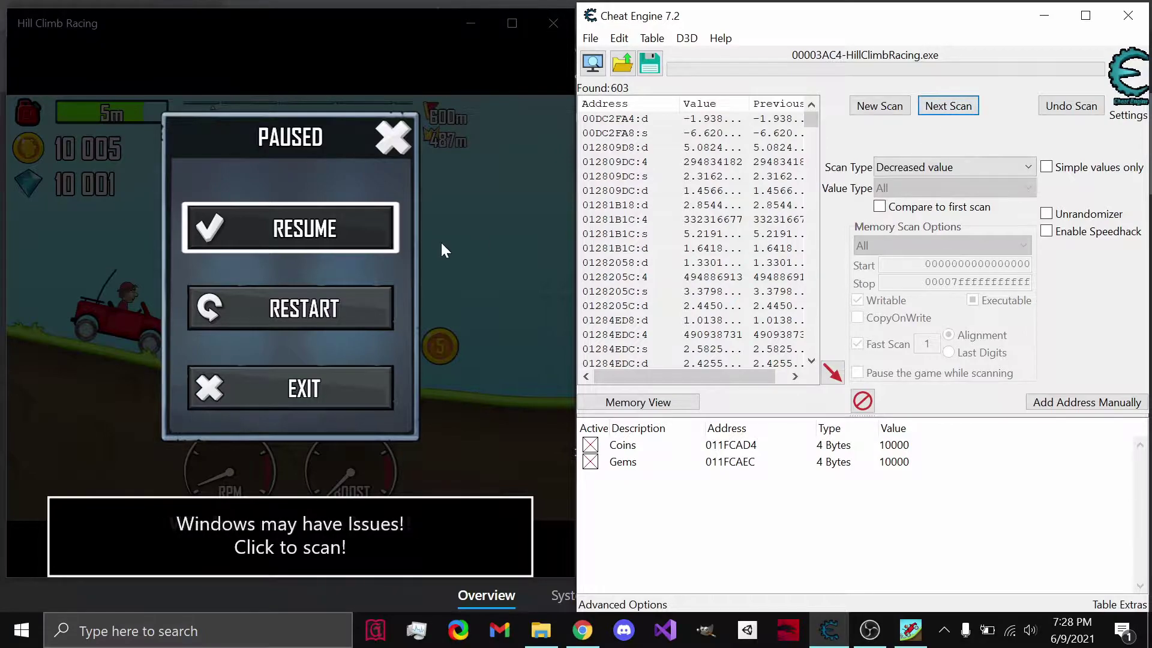
- Drive on in short bursts until the car picks up the fuel can, and pause the game with the tank refilled
click(500, 209)
key(Escape)
key(Escape)
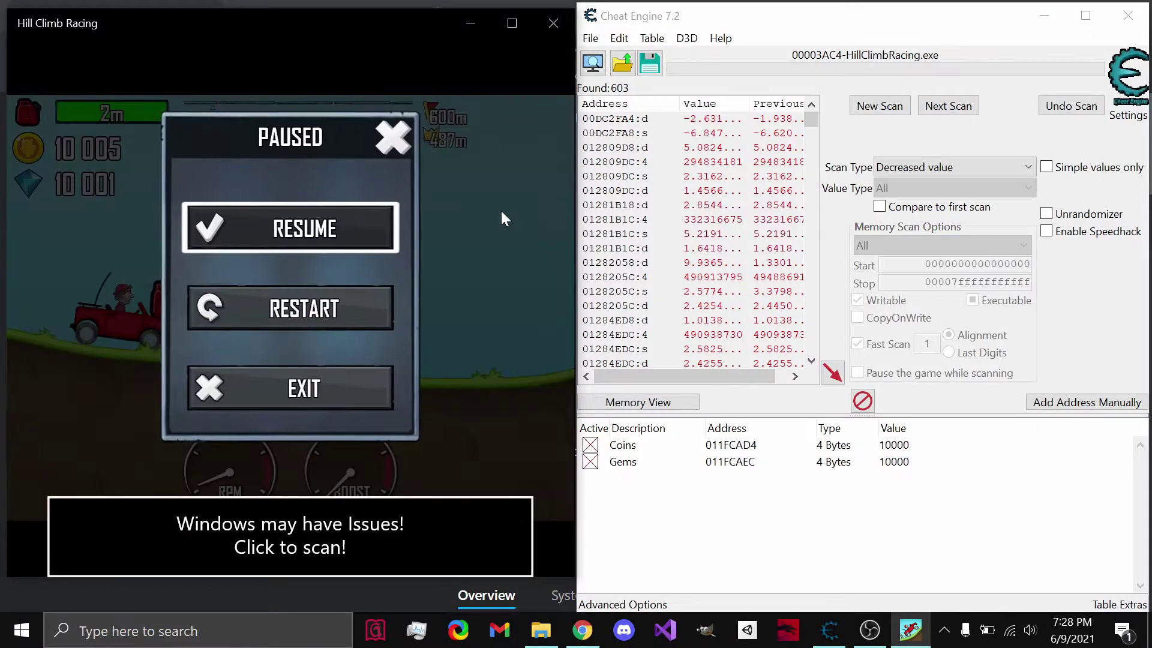
key(Escape)
key(Escape)
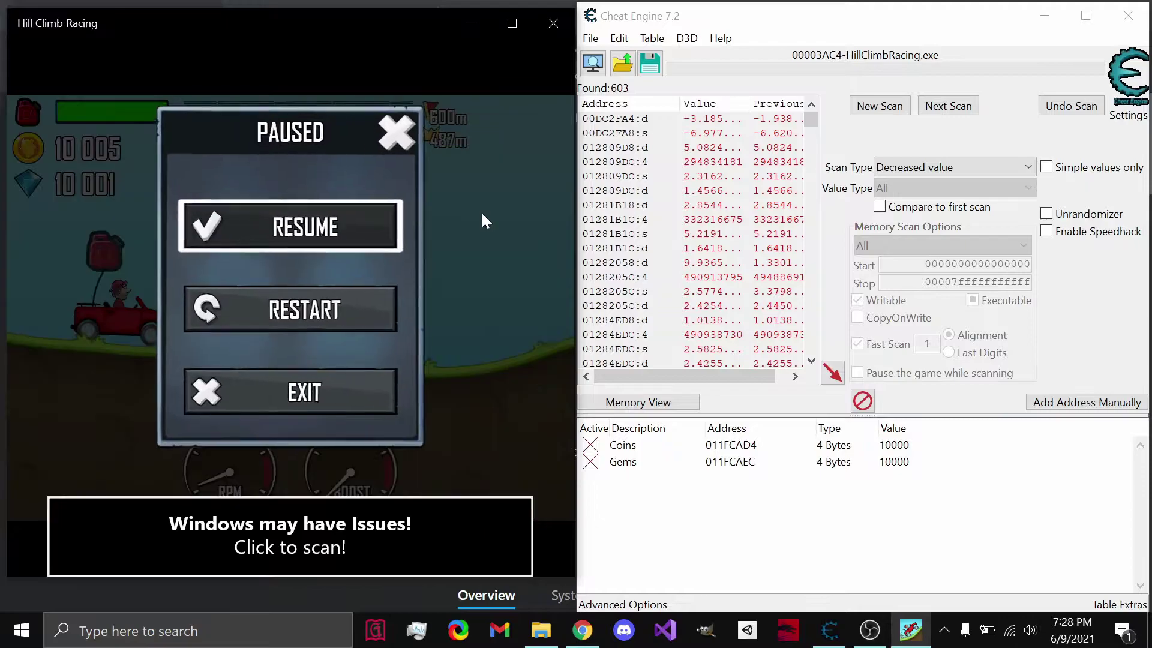
key(Escape)
key(Escape)
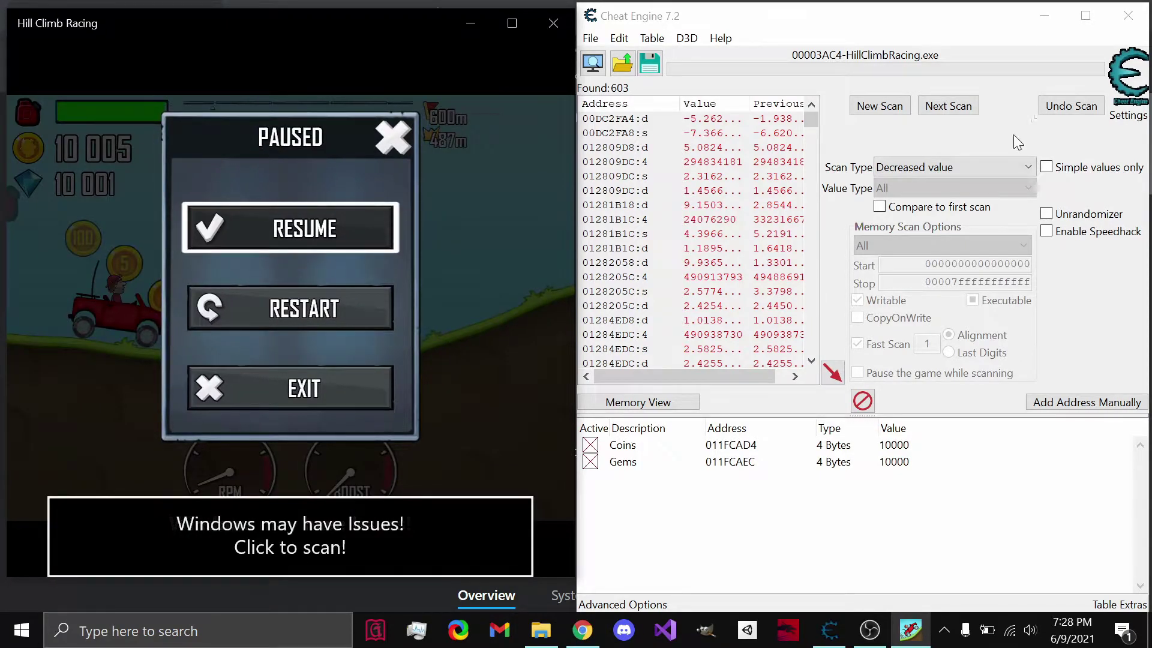
- Run the next scan for increased values to match the refilled fuel
click(980, 168)
click(952, 245)
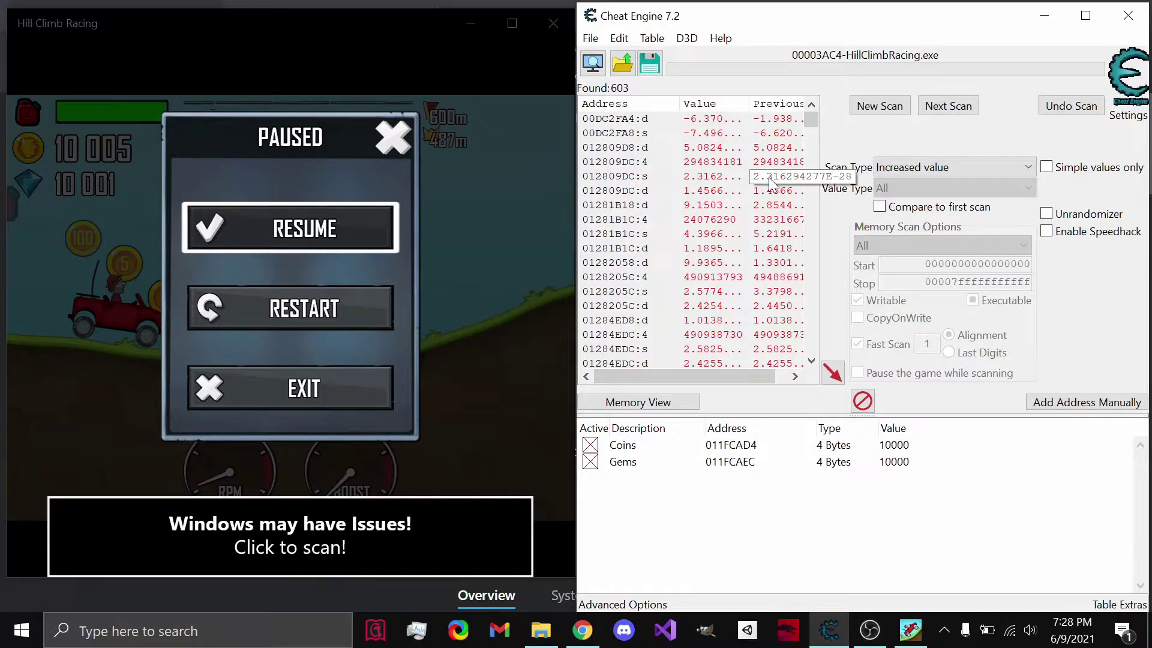
click(947, 107)
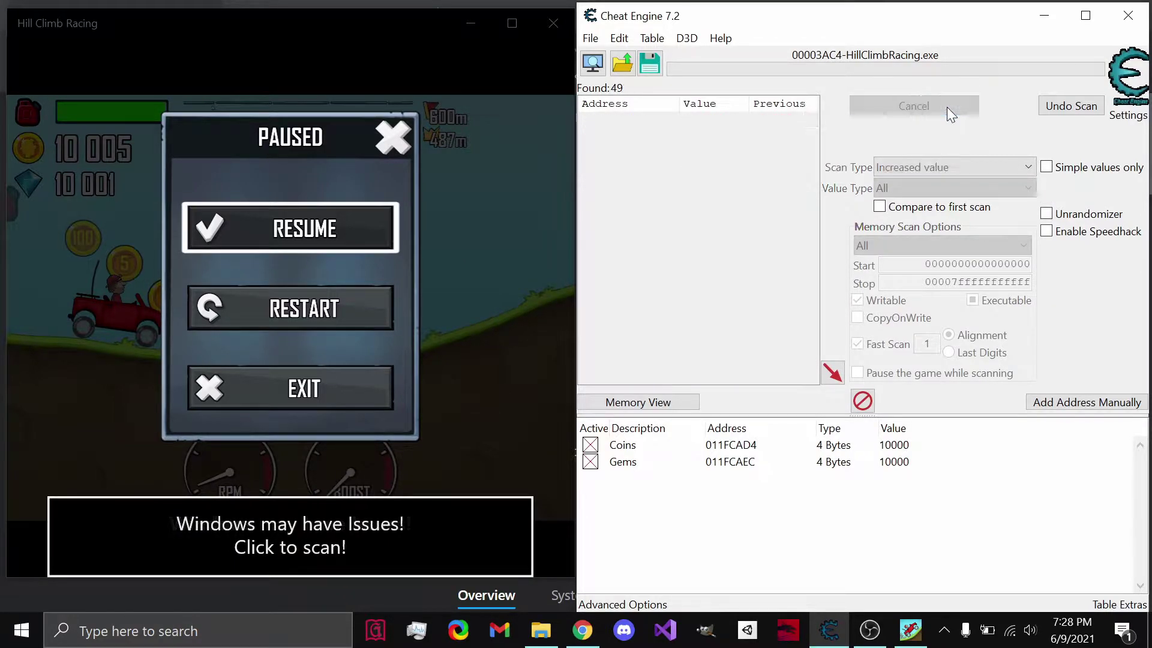
- Set the scan type back to Decreased value without running another scan
click(947, 162)
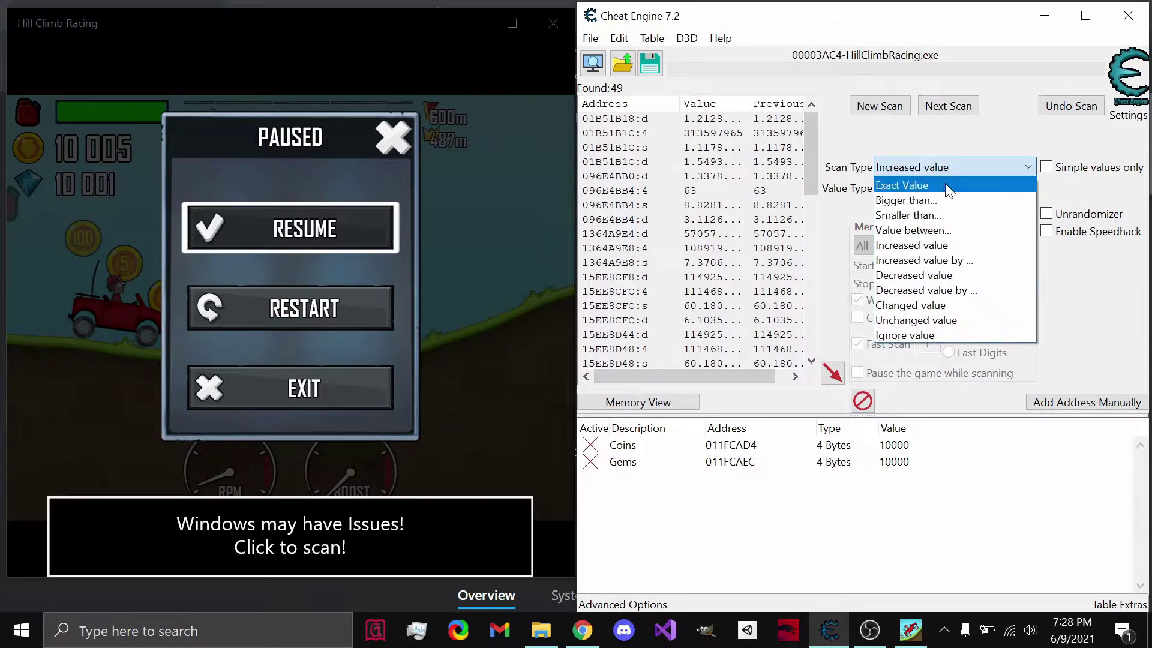
click(925, 321)
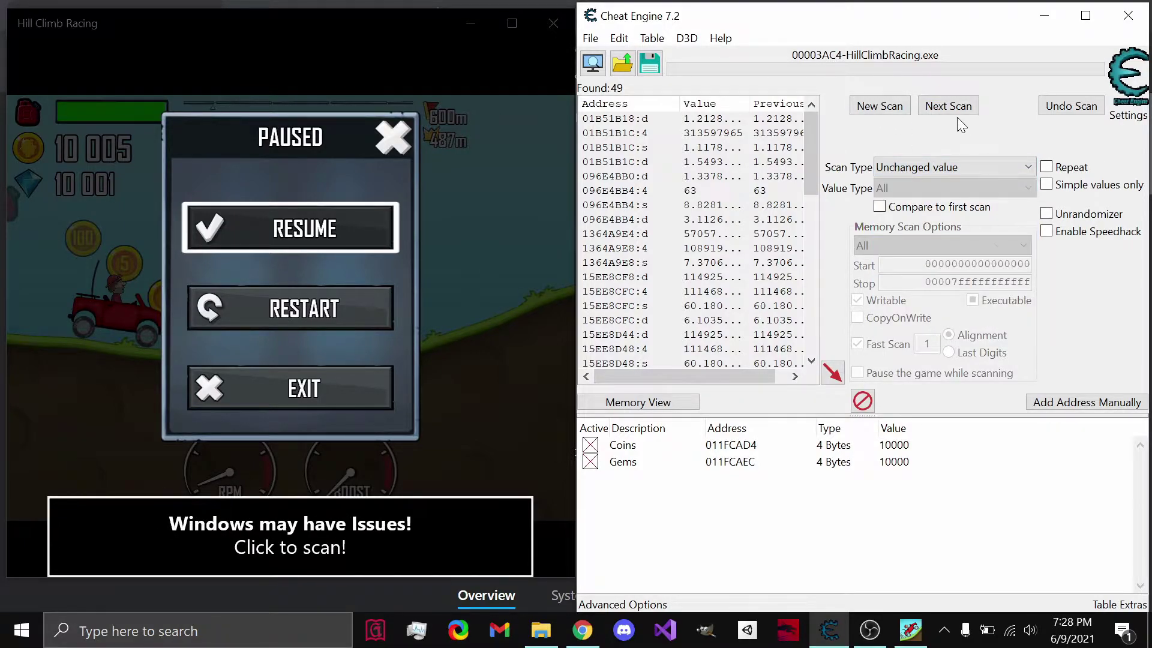
click(953, 164)
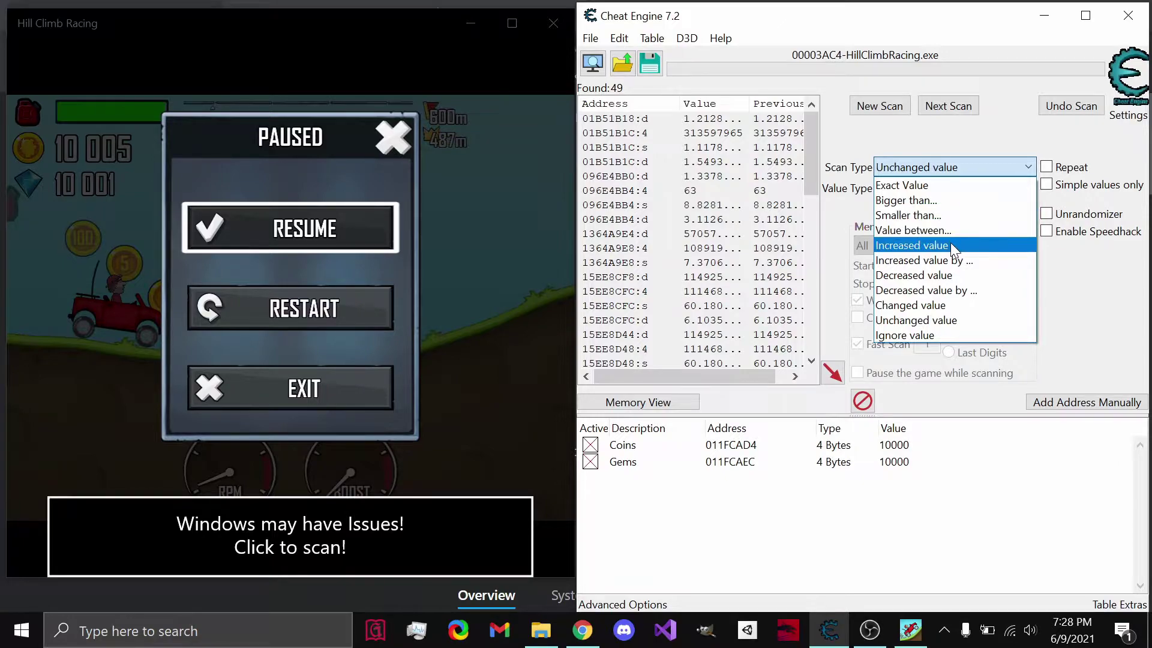
click(950, 274)
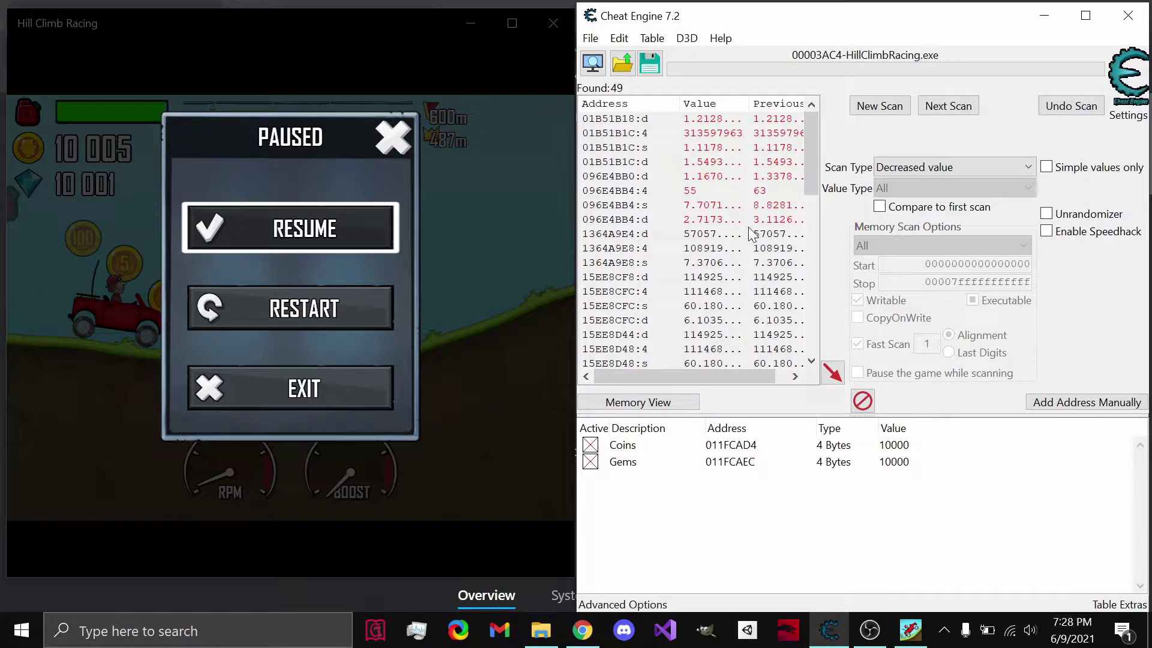
- Find the float result 1651FA78 among the scan results and add it to the address list
mouse_move(809, 164)
mouse_down()
mouse_move(813, 195)
mouse_move(807, 144)
mouse_up()
drag(813, 144, 810, 242)
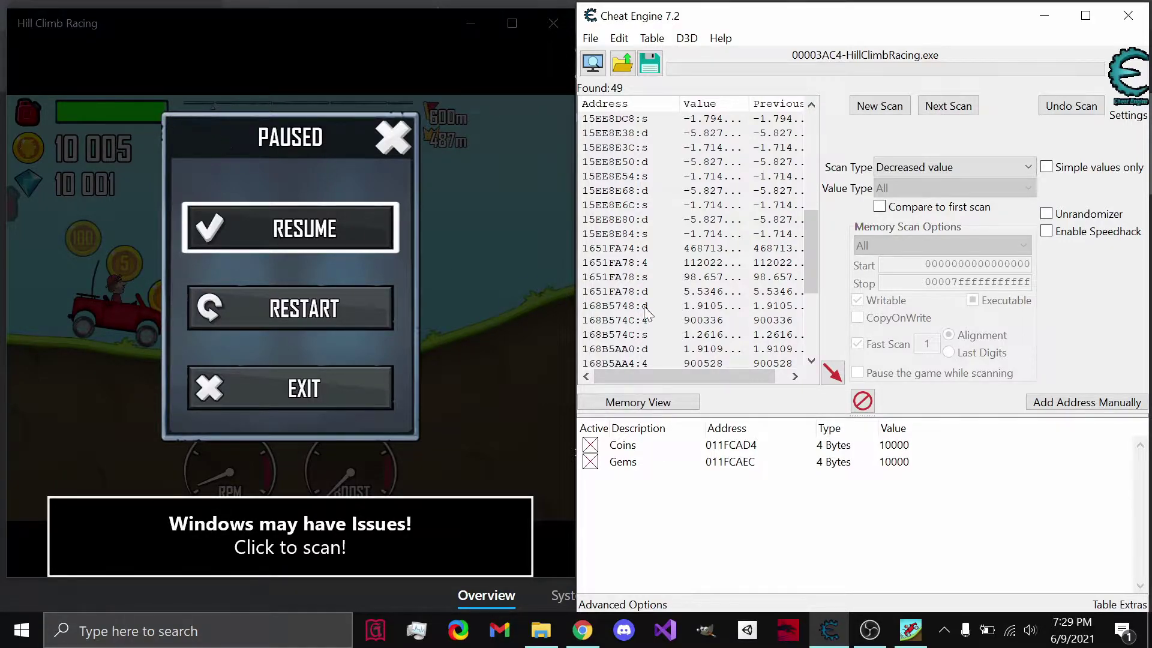
double_click(664, 276)
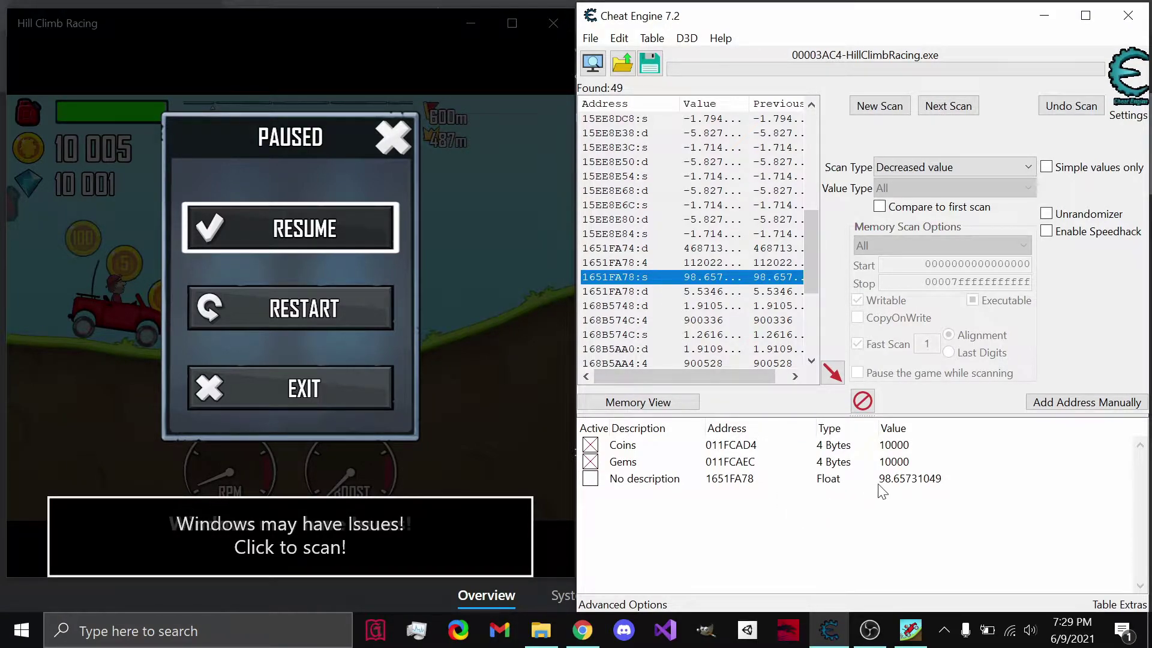
- Resume the run briefly to compare the added float's value with the fuel gauge while driving, and pause again
click(487, 395)
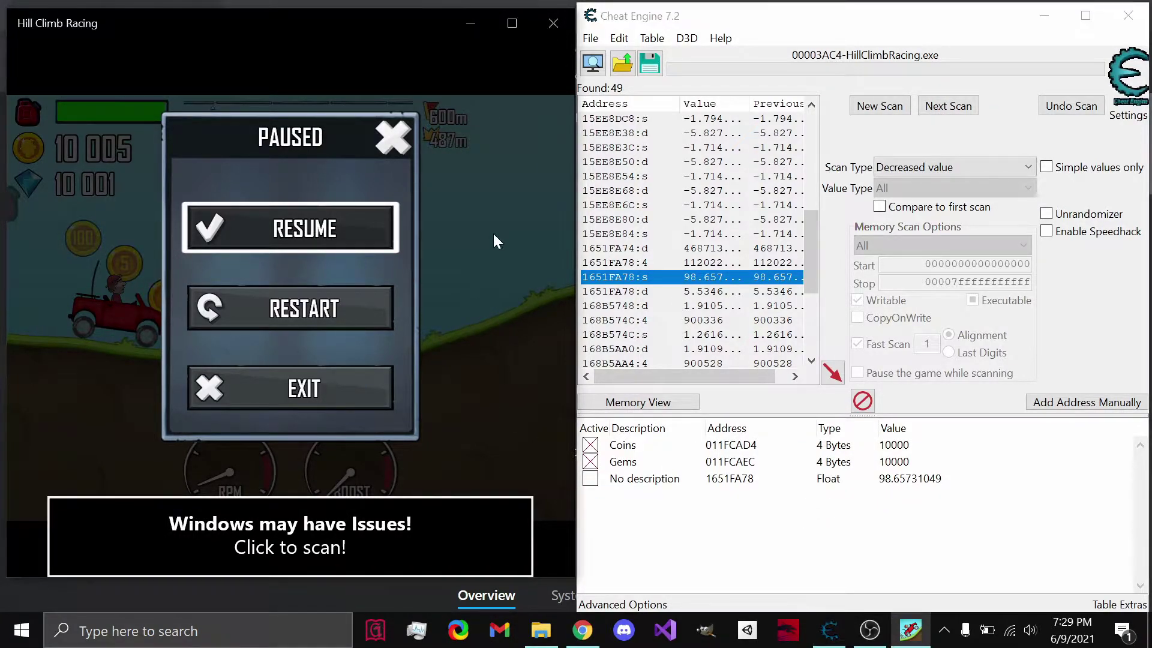
click(337, 236)
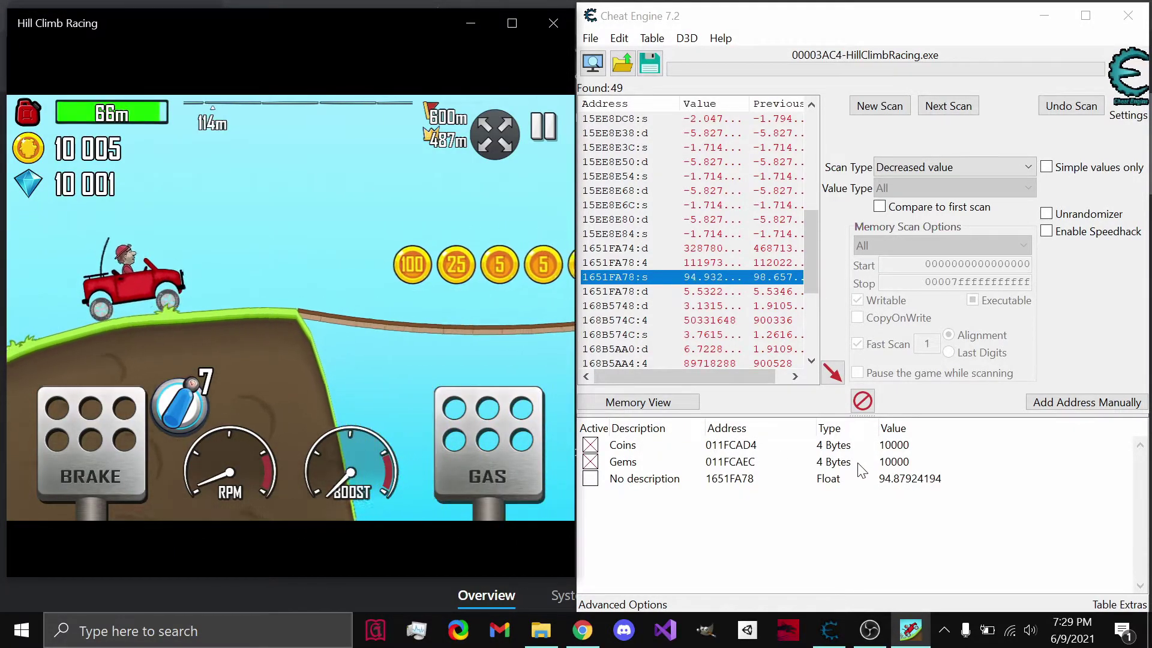
key(Escape)
- Set the value of float address 1651FA78 to 1 to test its effect on the fuel gauge
double_click(889, 479)
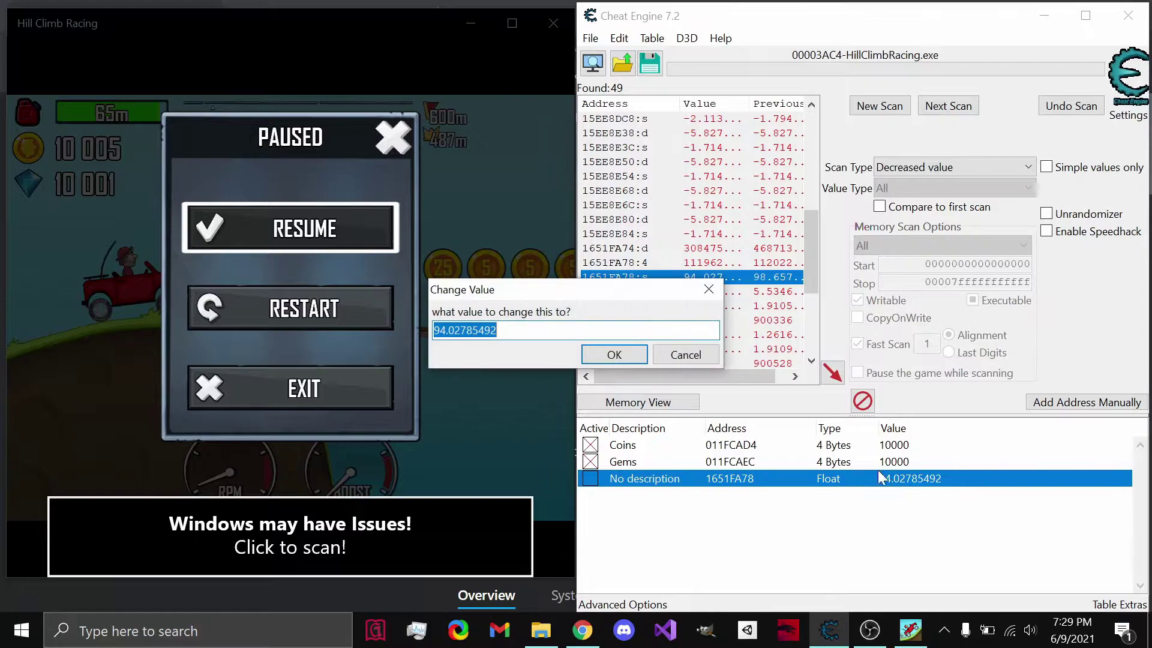
text(1)
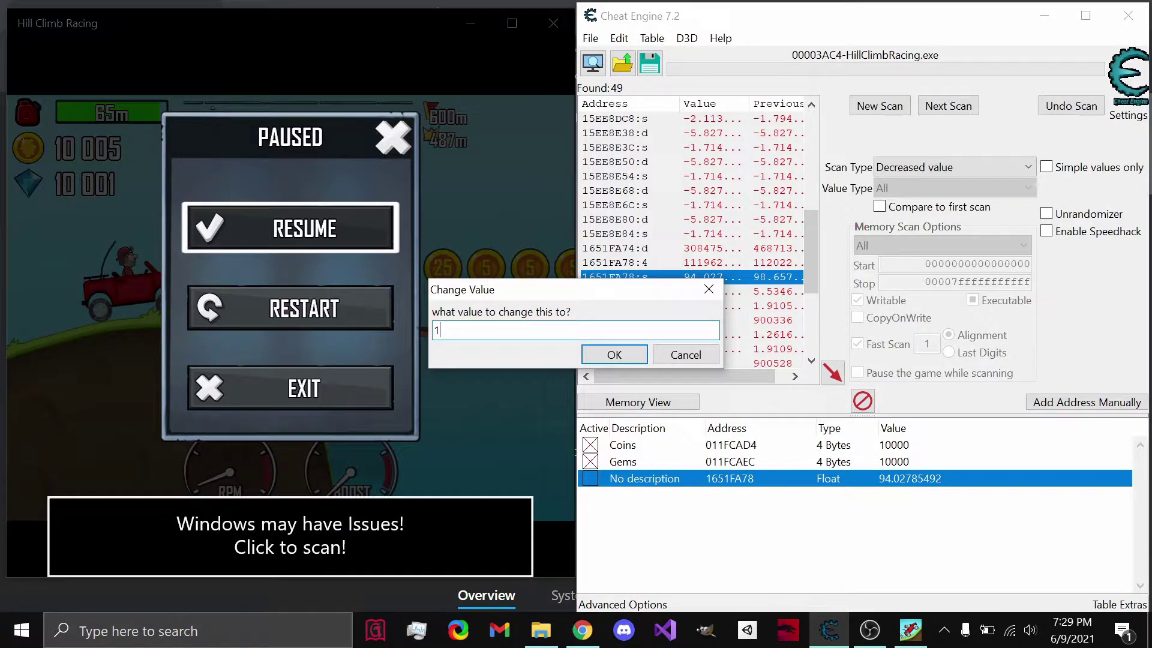
click(597, 358)
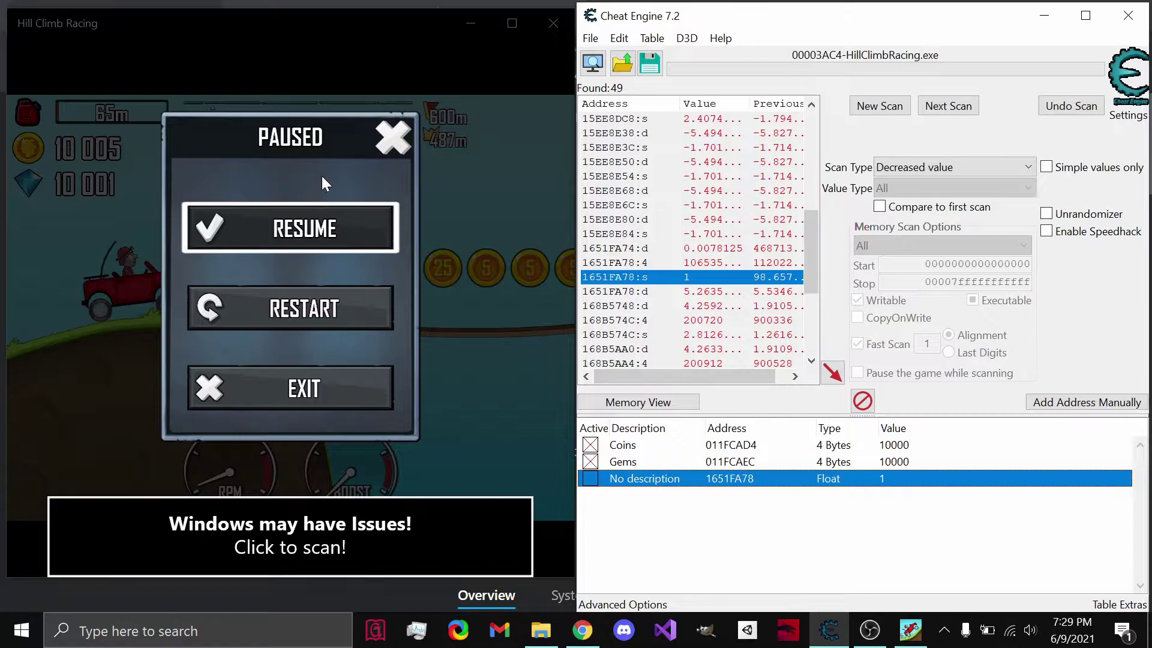
- Set float address 1651FA78 to 100, freeze it as active, and resume the run
double_click(884, 478)
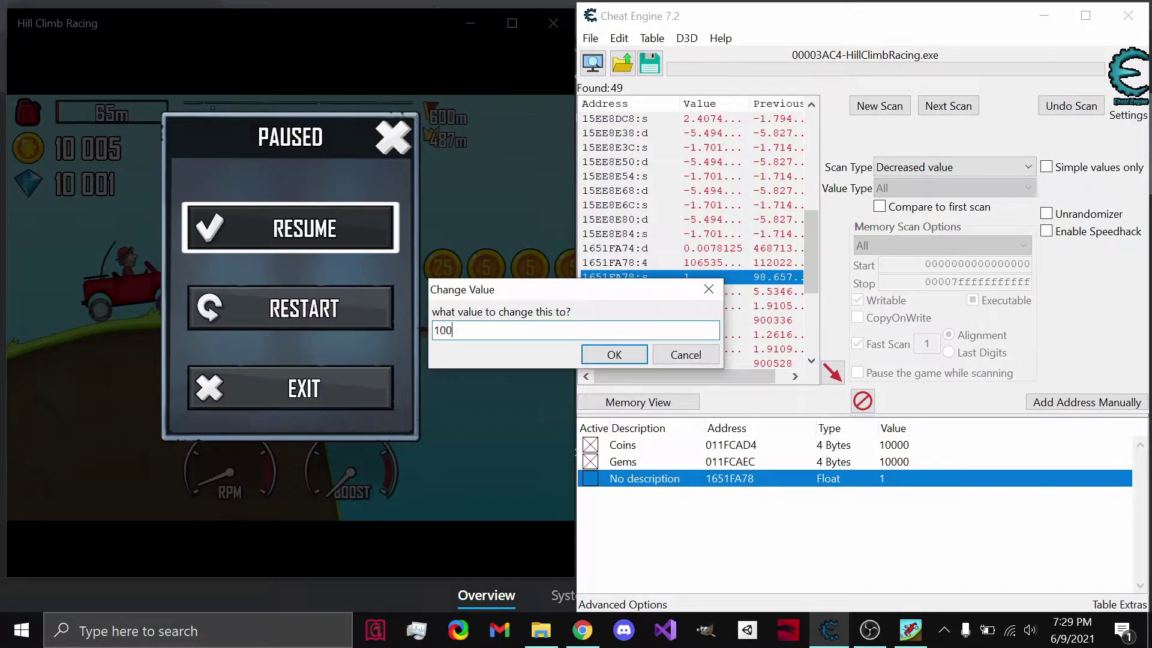
key(Return)
click(590, 478)
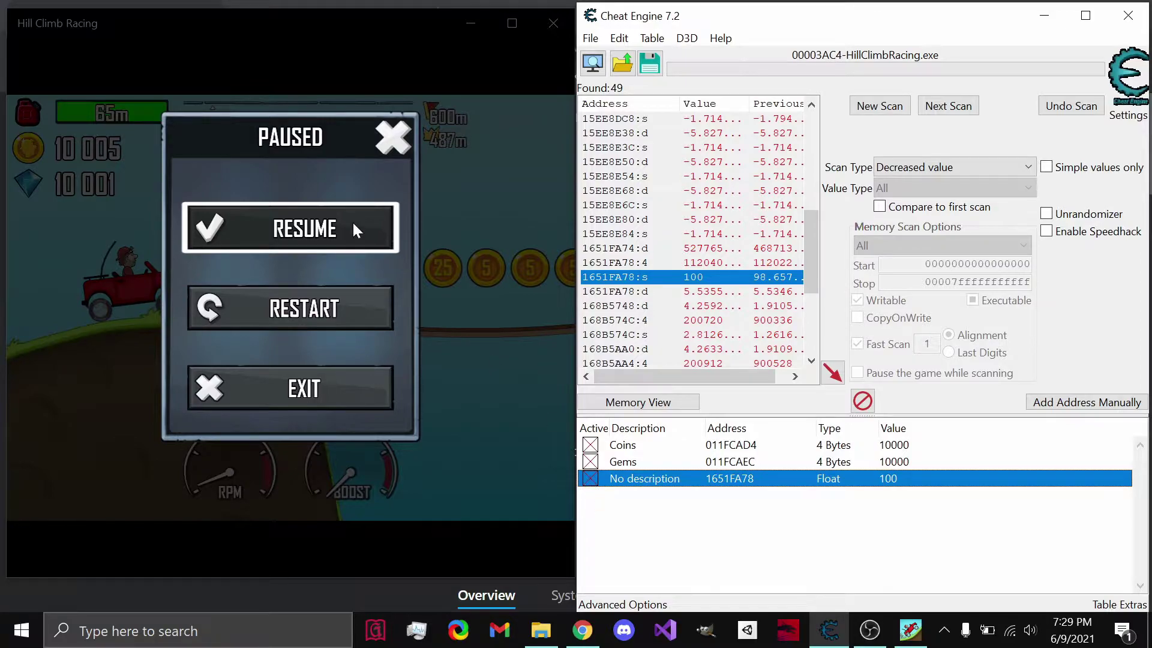
click(349, 239)
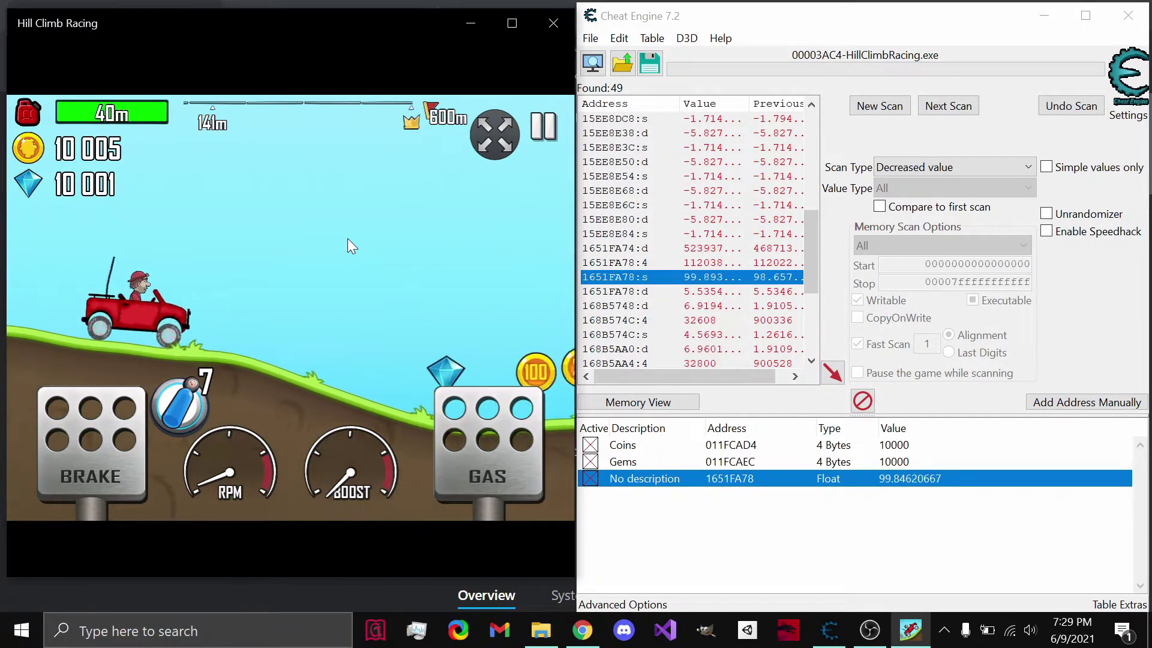
- Pause the run and rename the description of float address 1651FA78 to "Gas 1"
key(Escape)
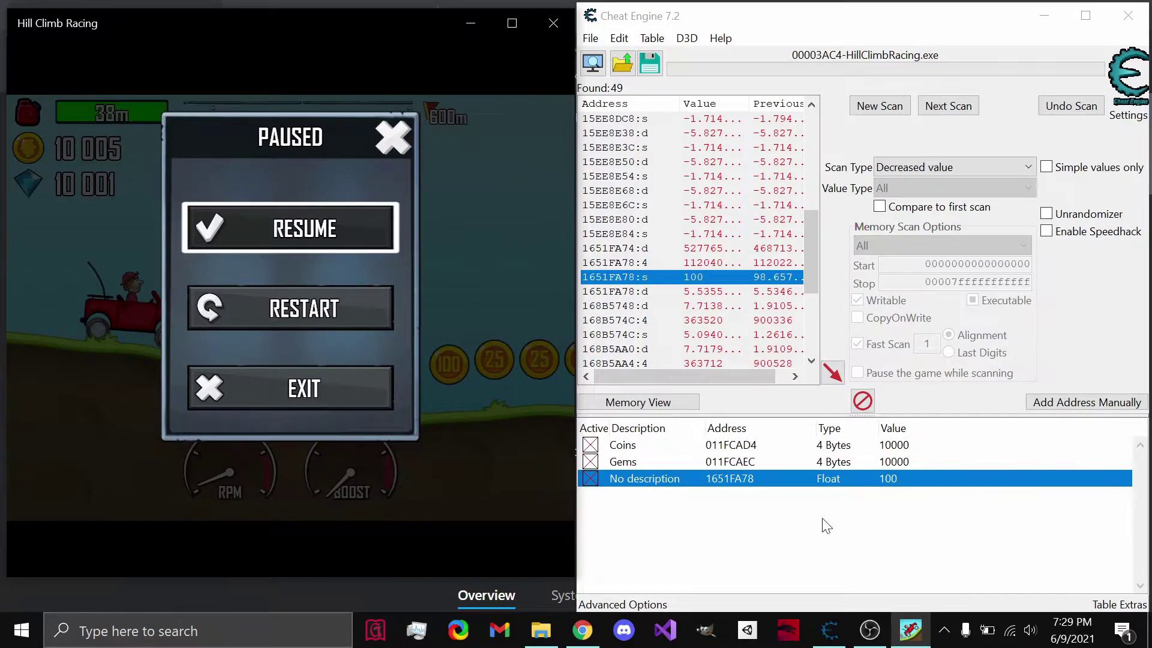
double_click(634, 482)
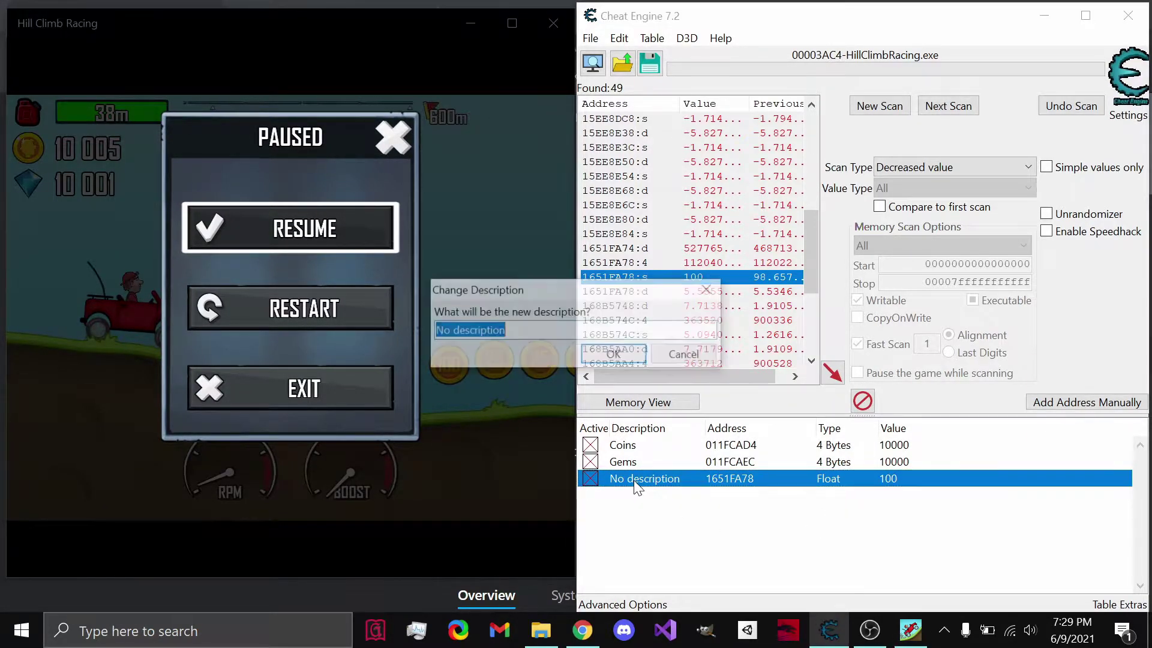
text(Gas 1)
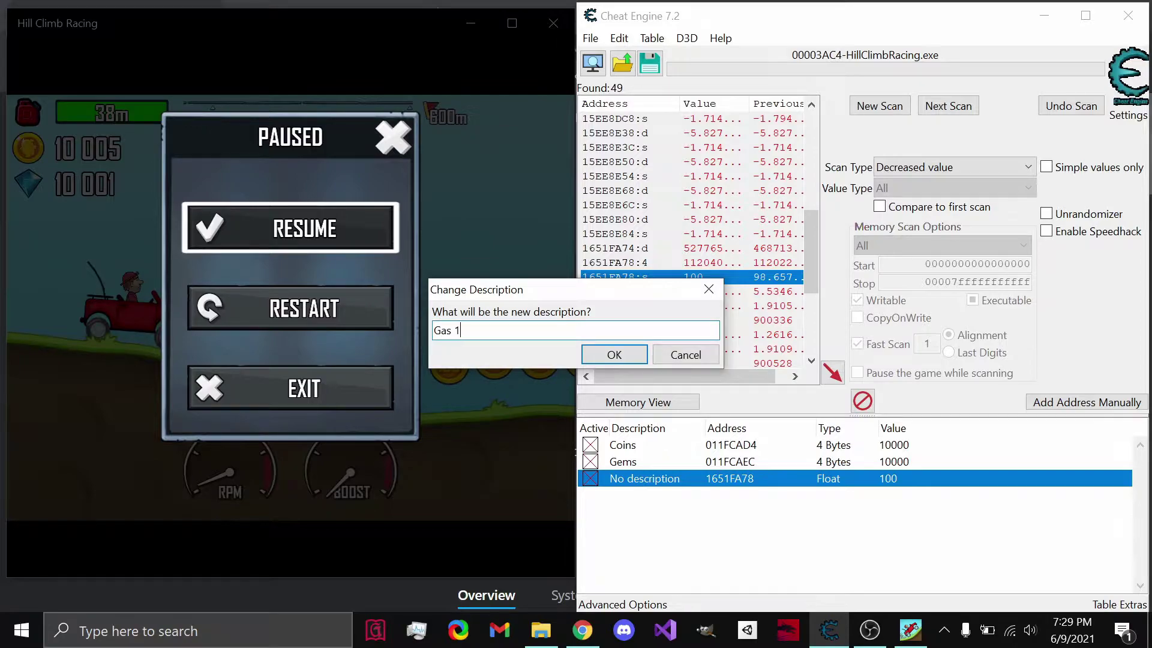
key(Return)
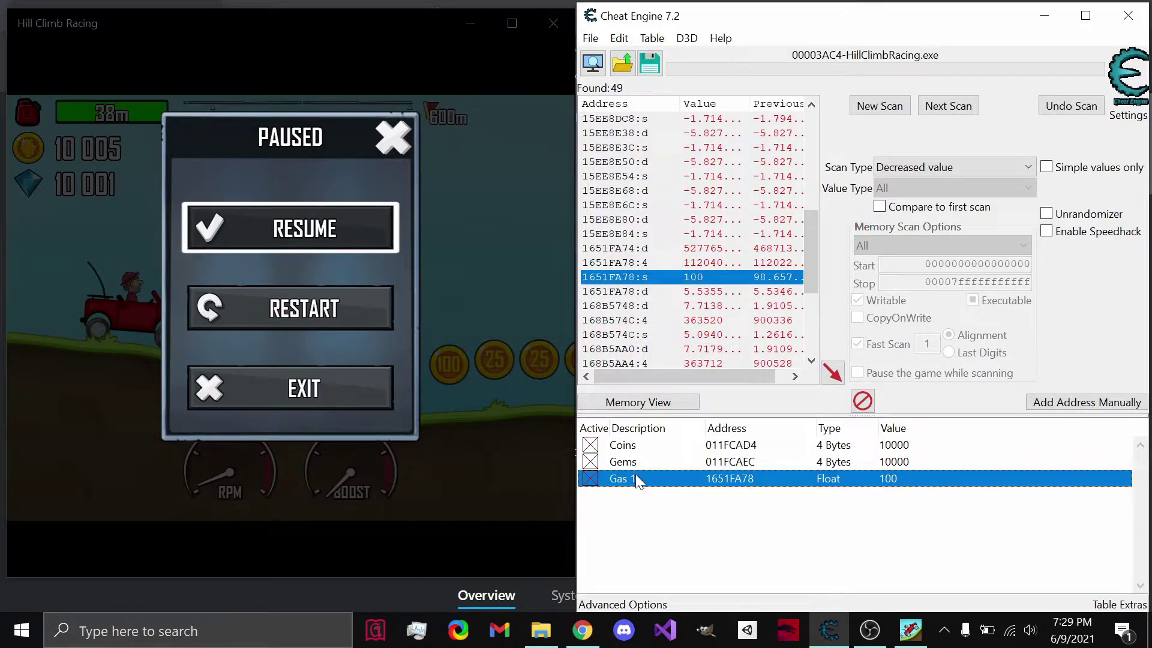
- Generate a pointermap for the Gas 1 address and save it over PtMap1.scandata in Downloads
right_click(690, 479)
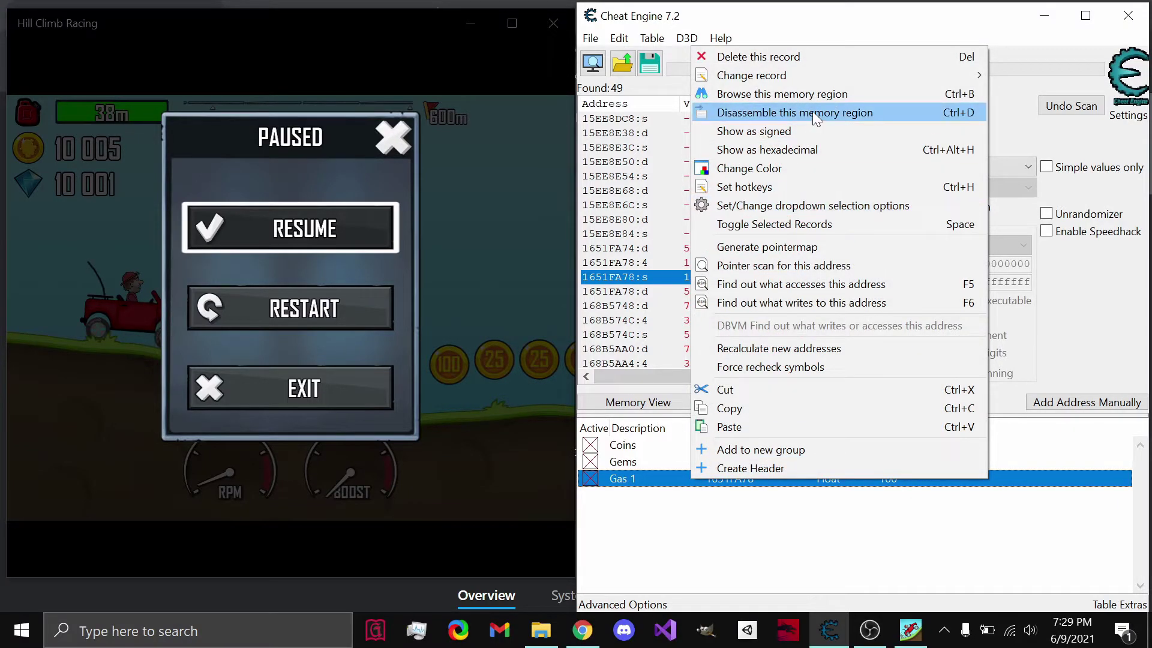
click(797, 247)
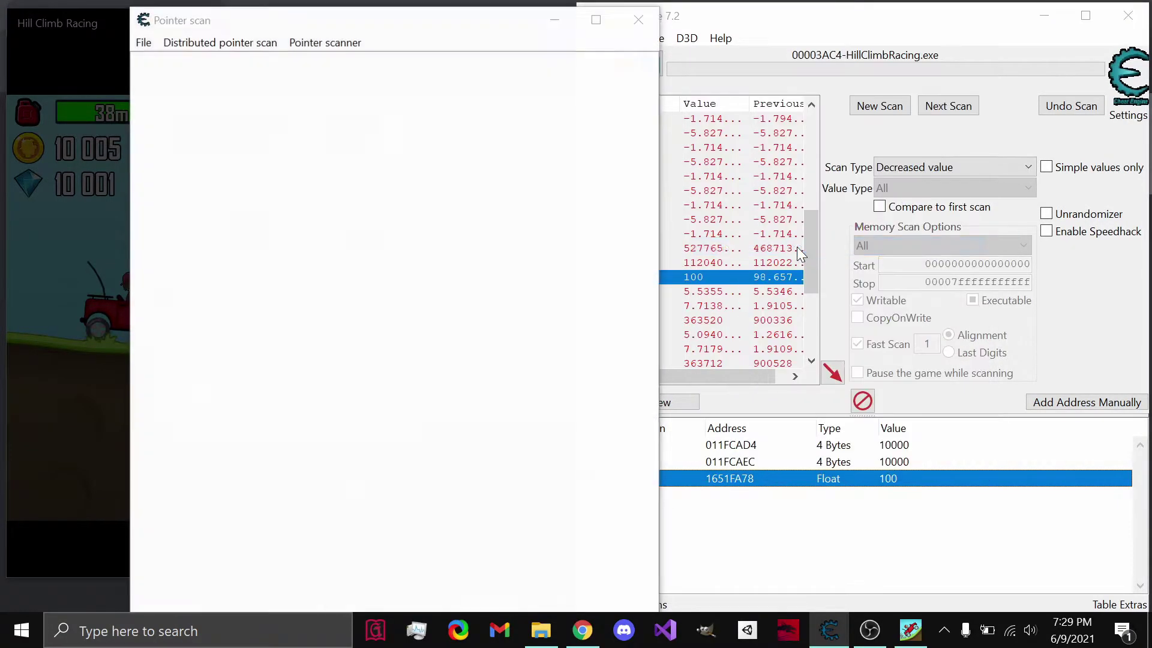
click(427, 228)
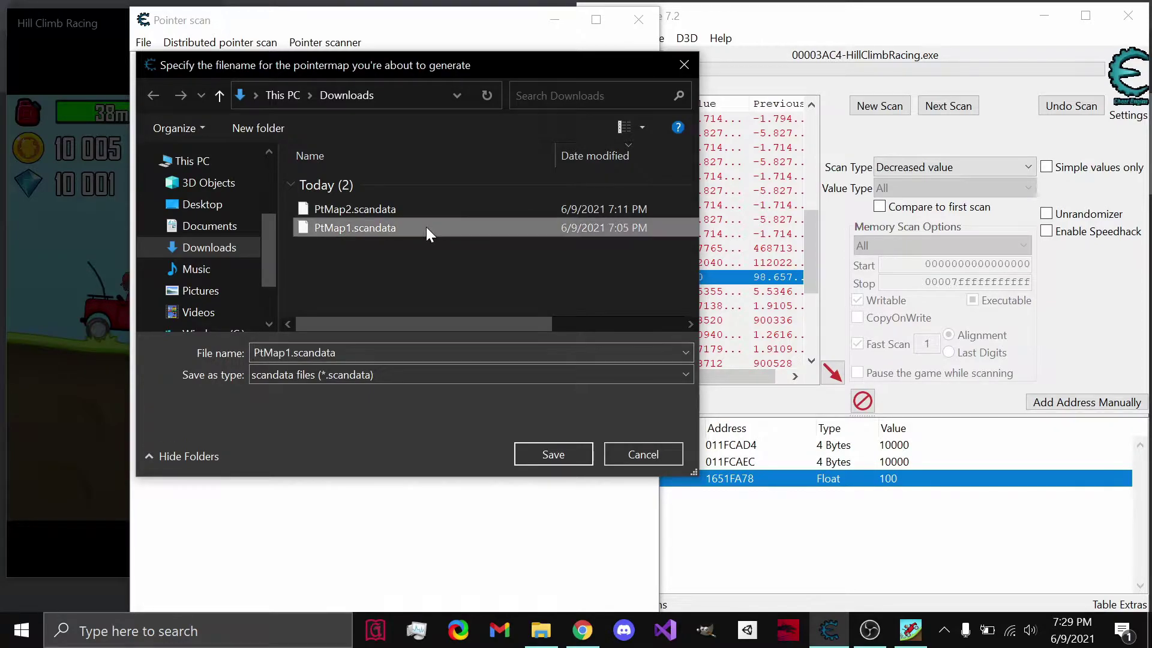
click(572, 450)
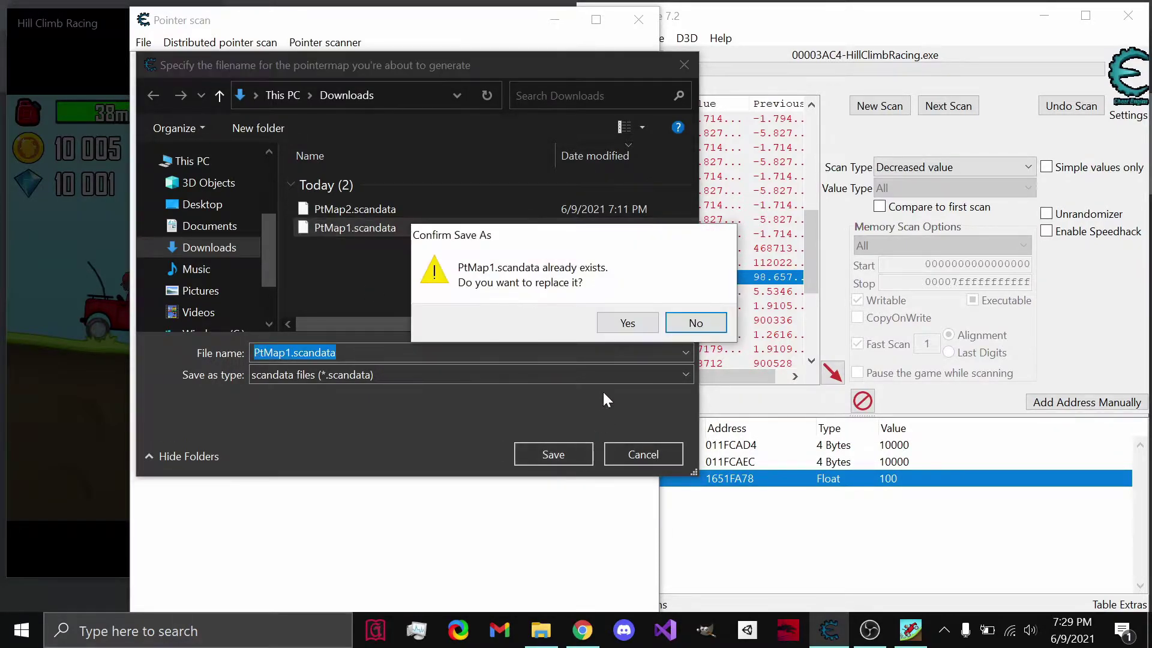
click(627, 324)
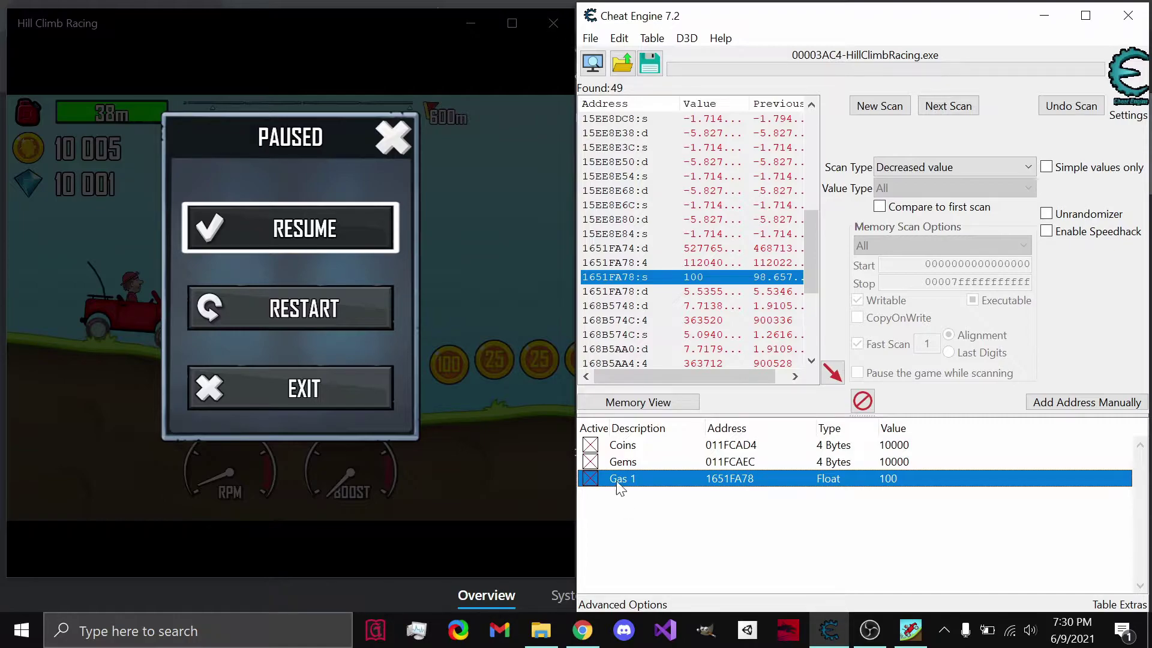
- Close Hill Climb Racing, relaunch it from Windows search, and return it from full screen to windowed mode
click(554, 24)
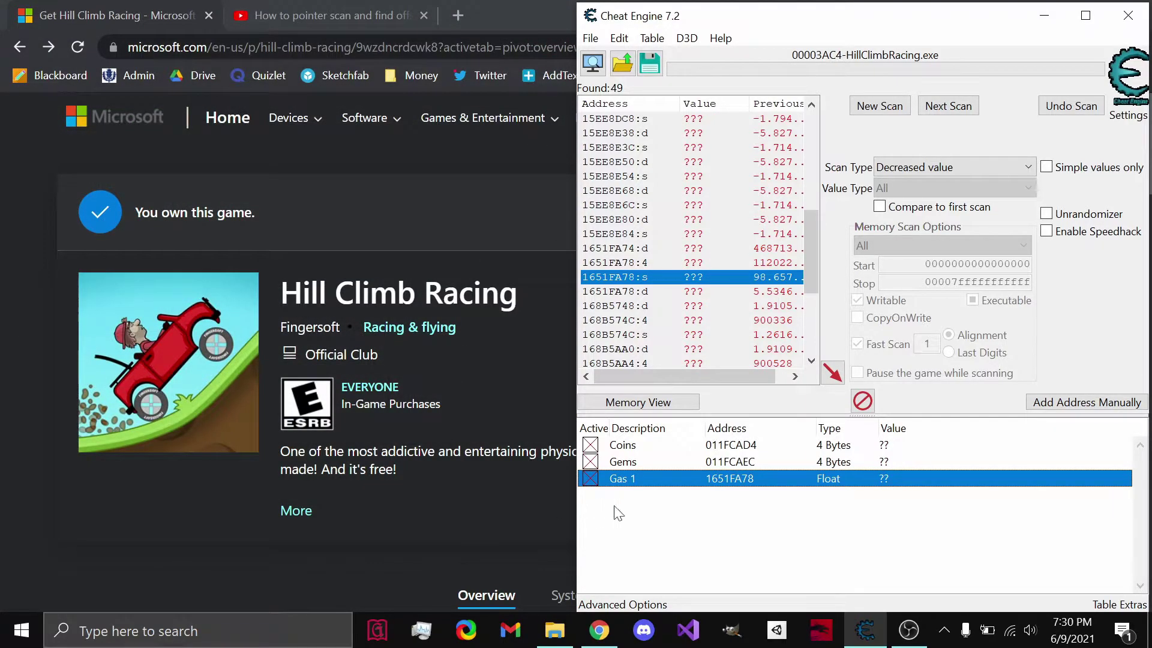
click(180, 631)
text(hill)
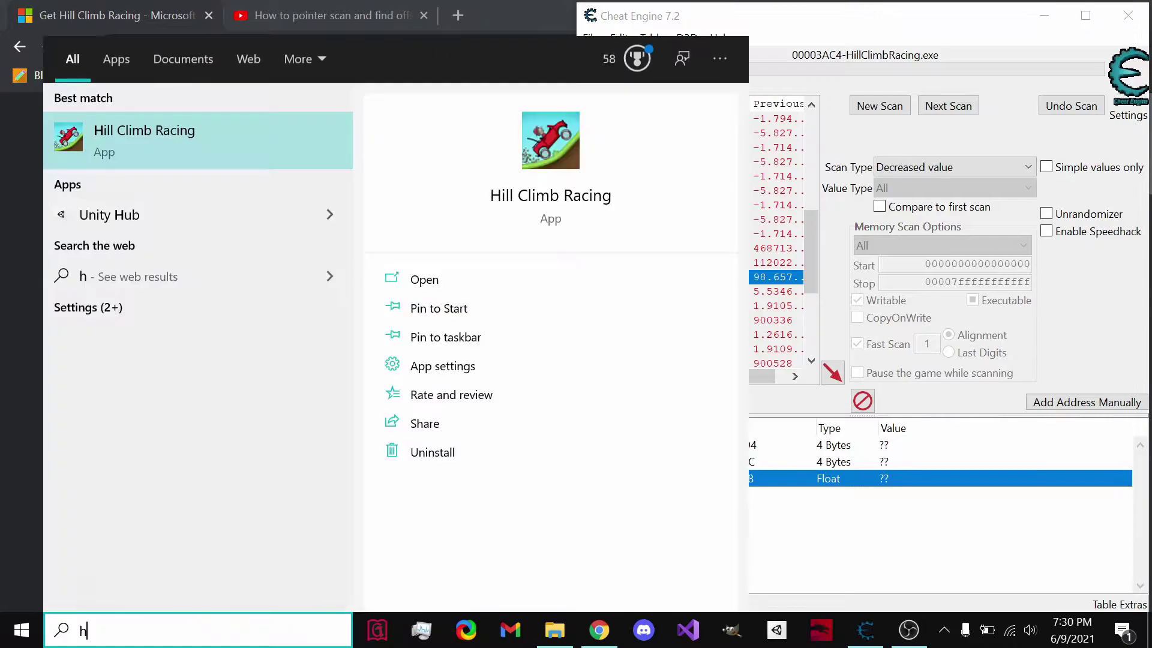
click(206, 161)
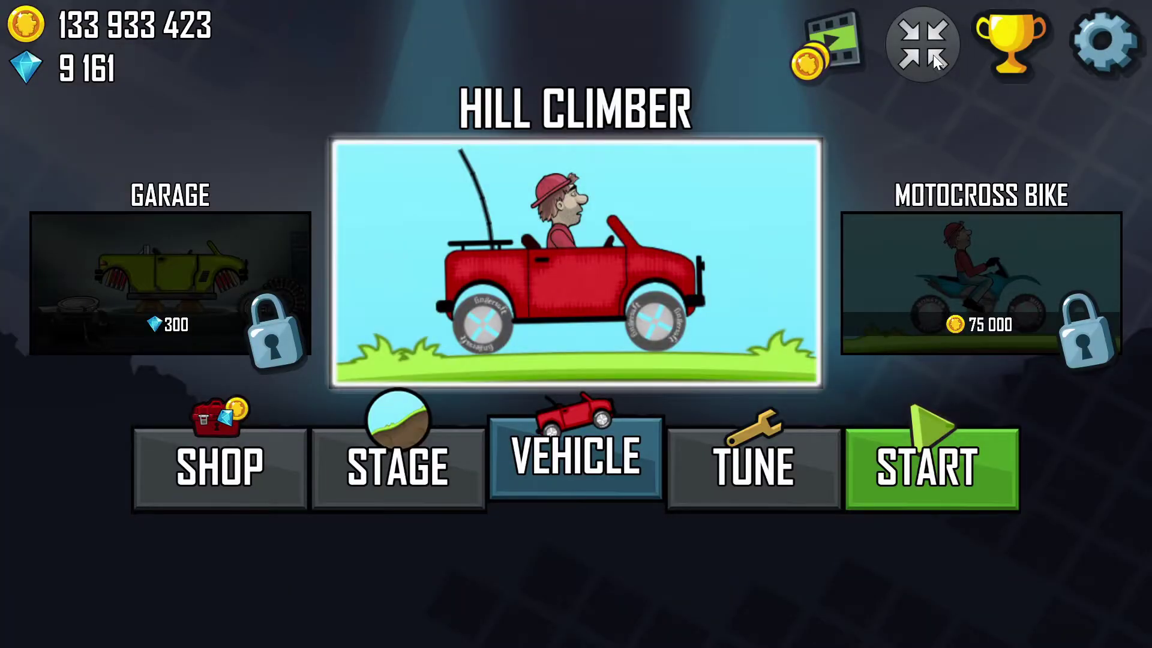
click(933, 54)
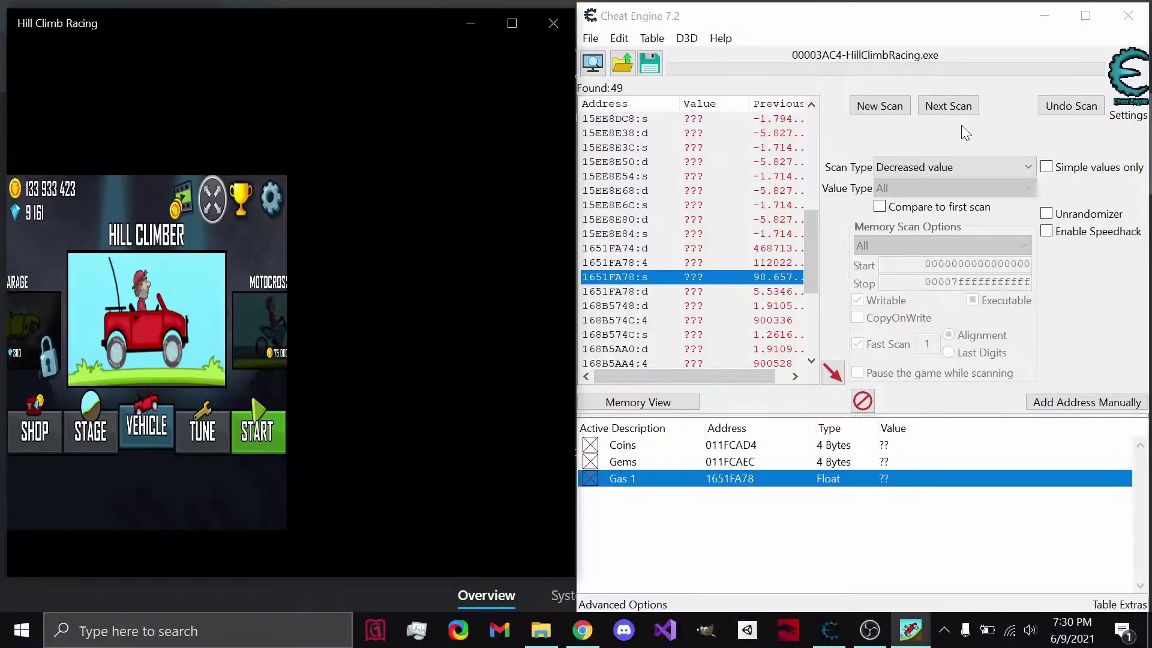
- Set up a pointer scan for the Gas 1 address using the saved pointermap PtMap1.scandata
right_click(787, 478)
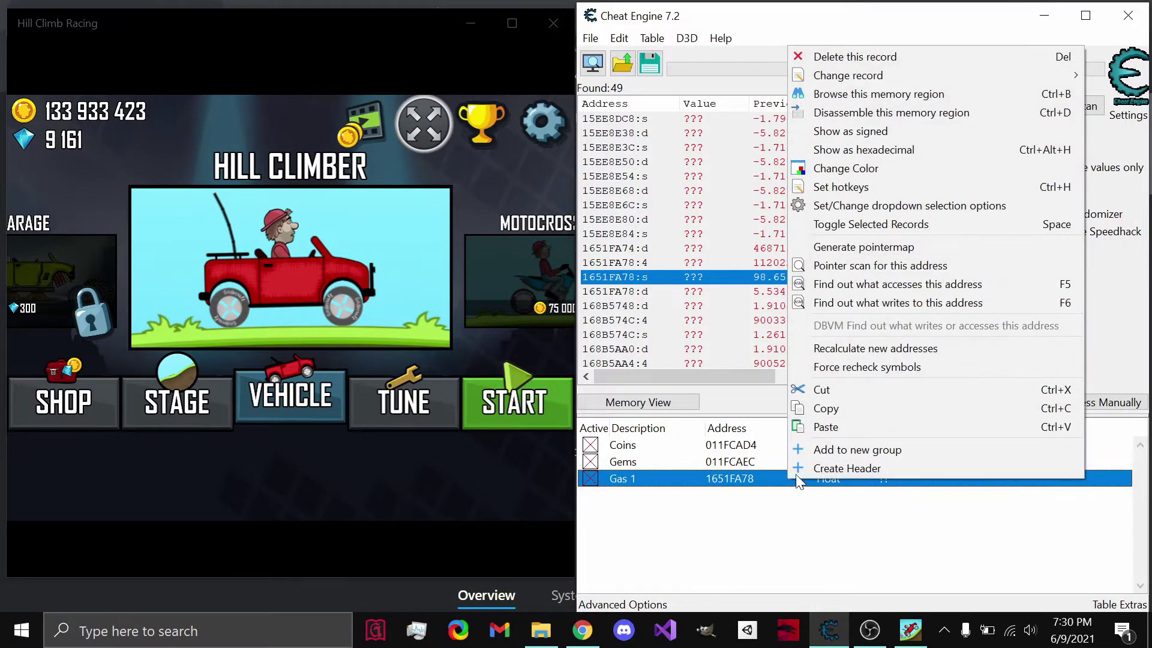
click(855, 265)
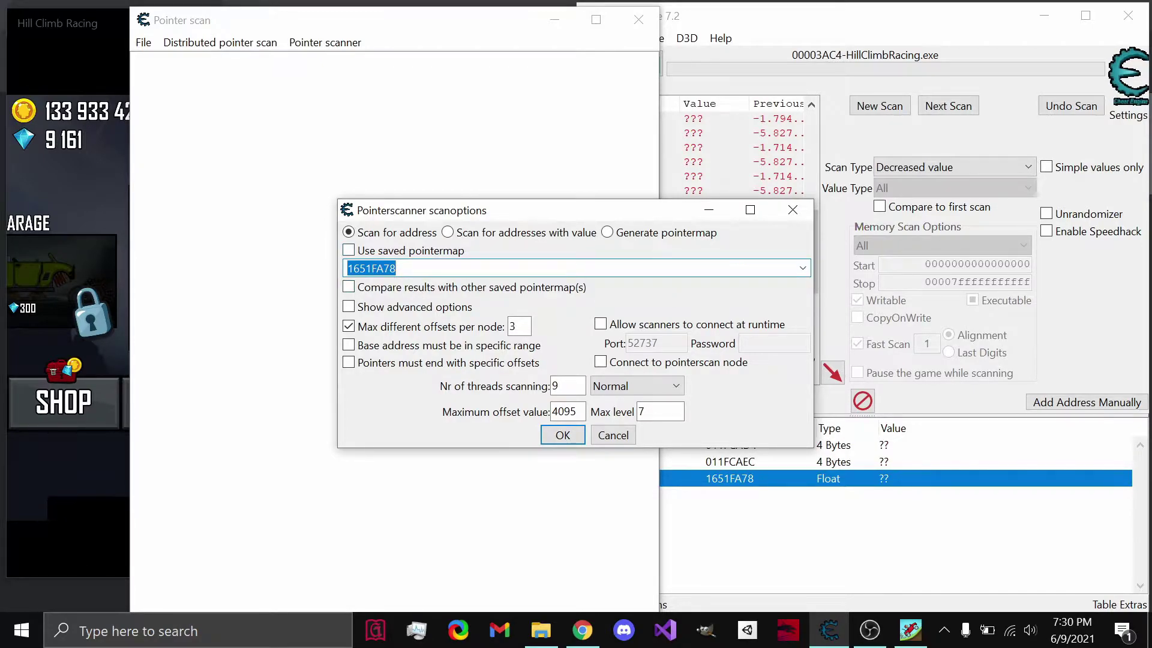
click(420, 252)
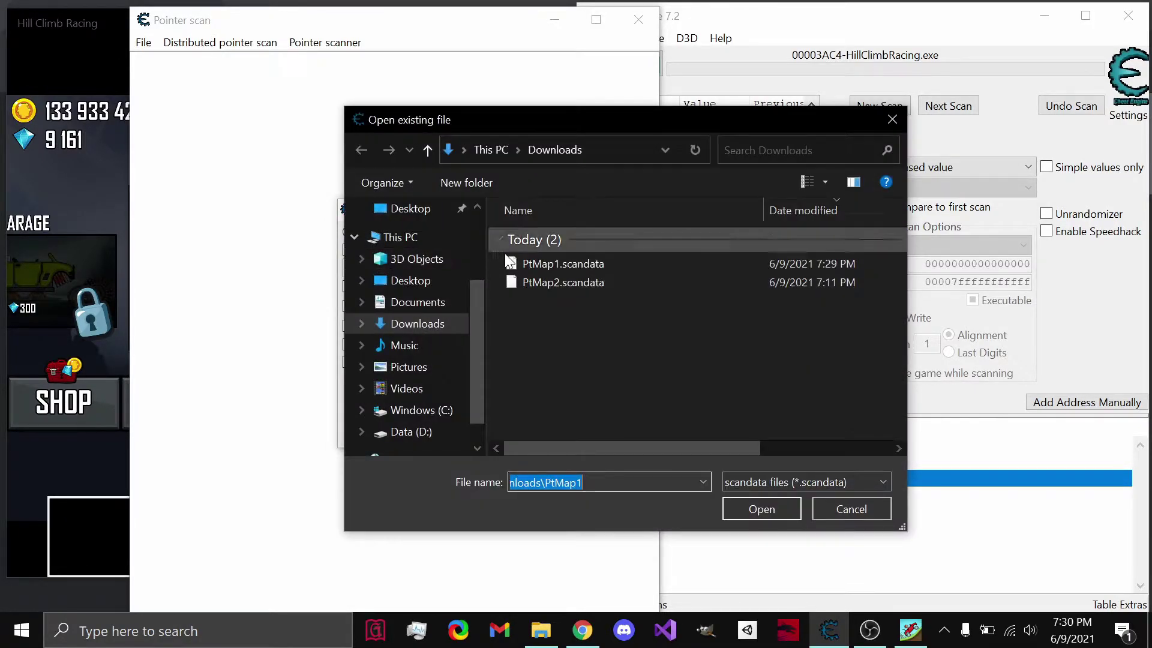
click(594, 264)
click(783, 506)
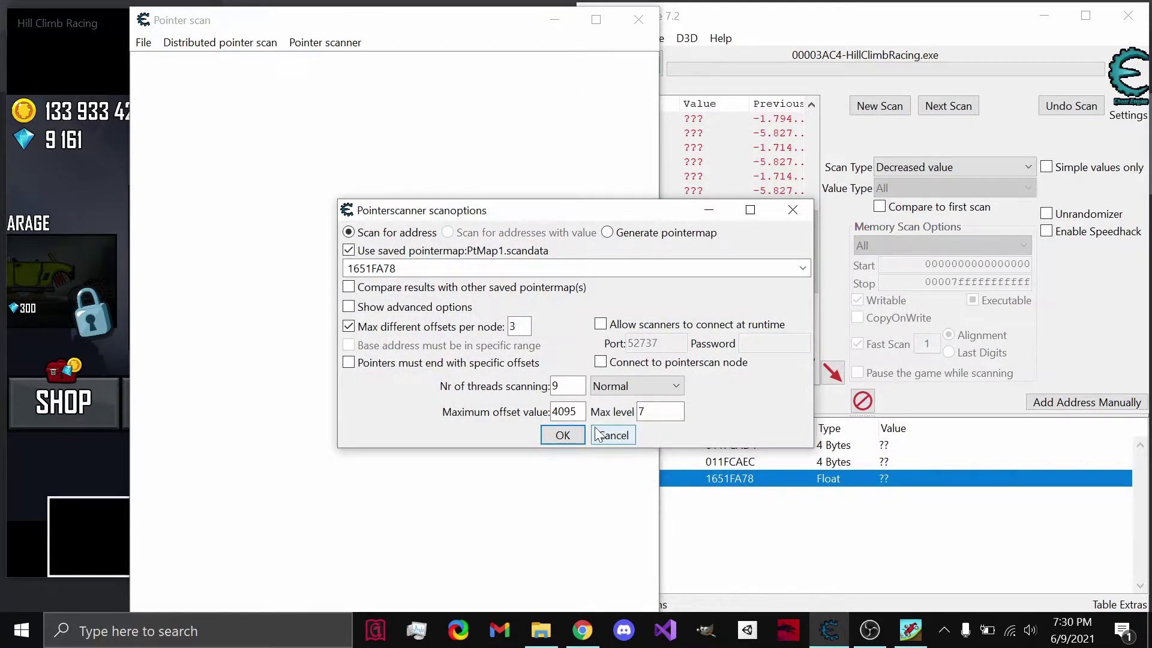
- Run the pointer scan, store its results as "pointerlist 1.PTR" in Downloads, and close the results window
click(562, 435)
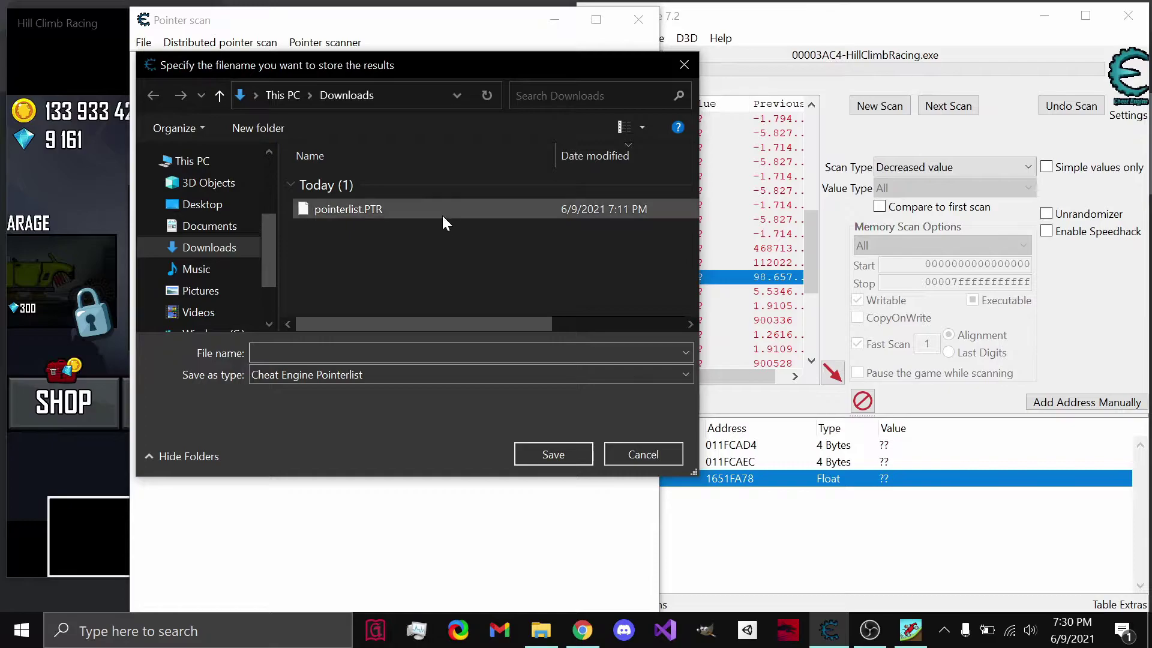
click(438, 206)
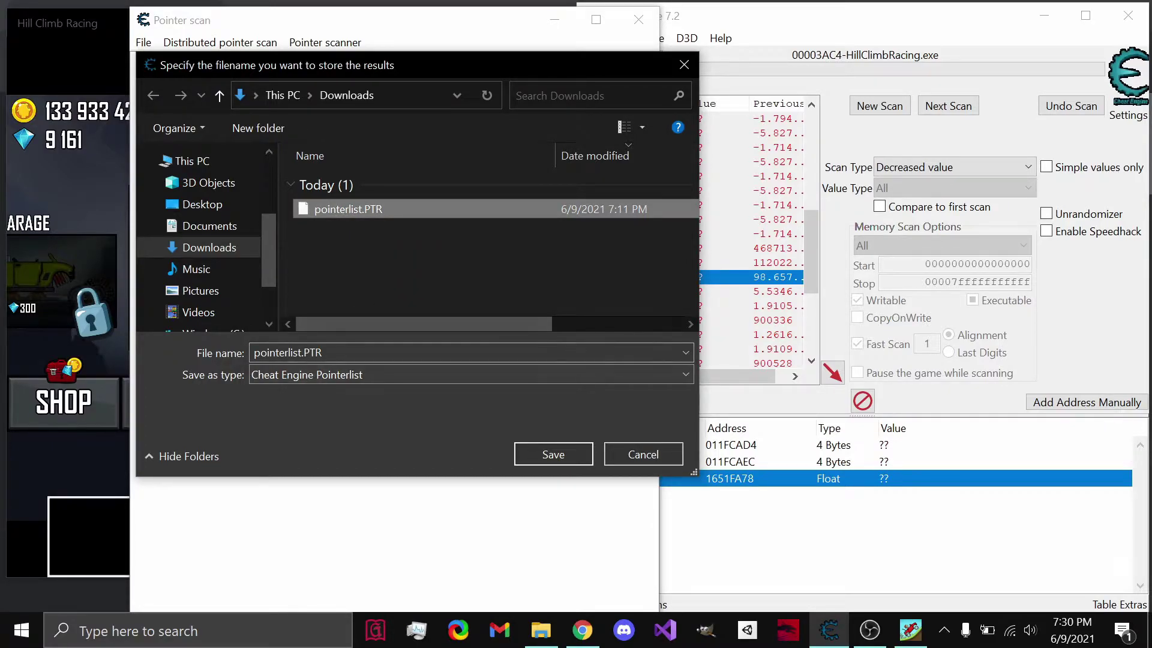
click(304, 352)
text(1)
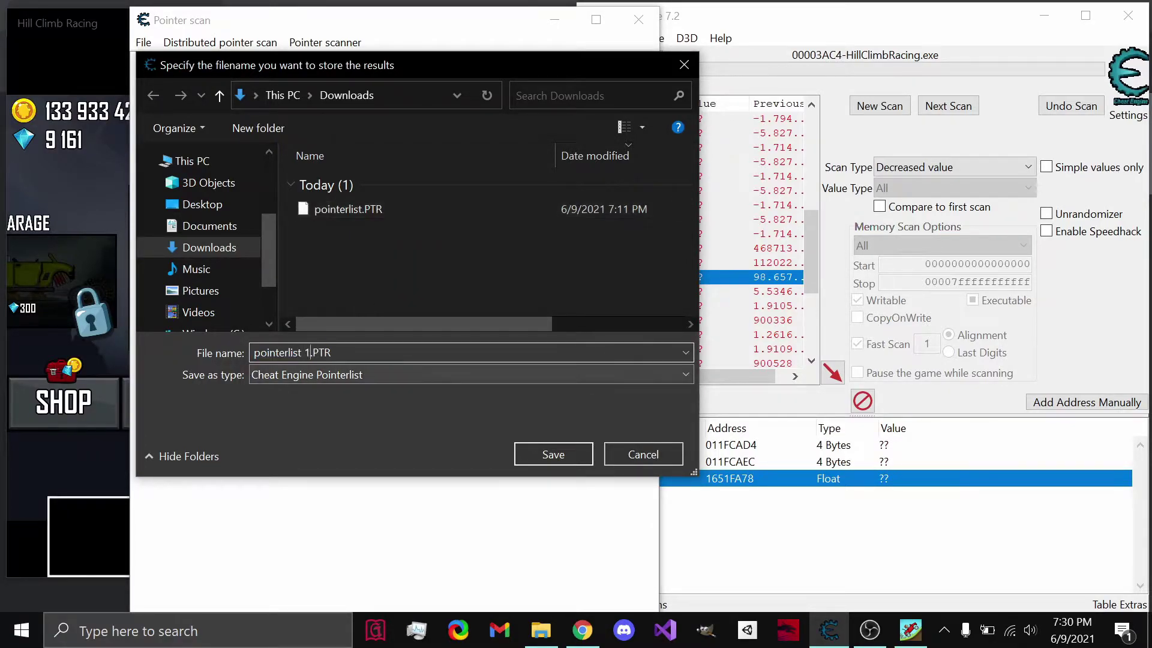
click(534, 455)
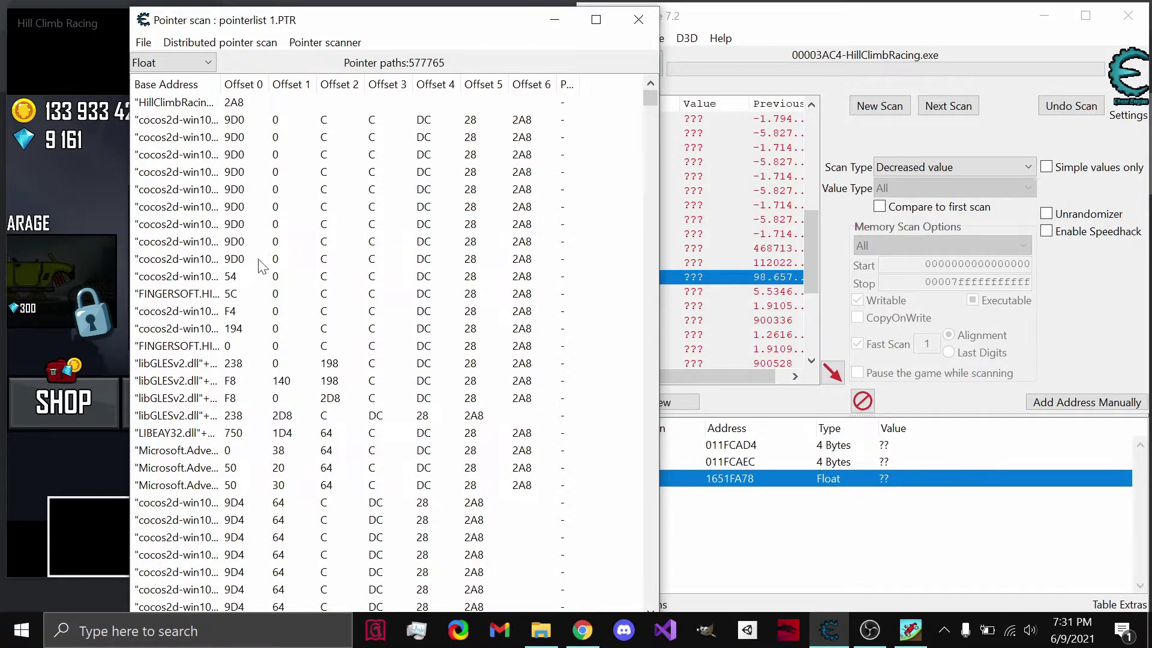
click(639, 19)
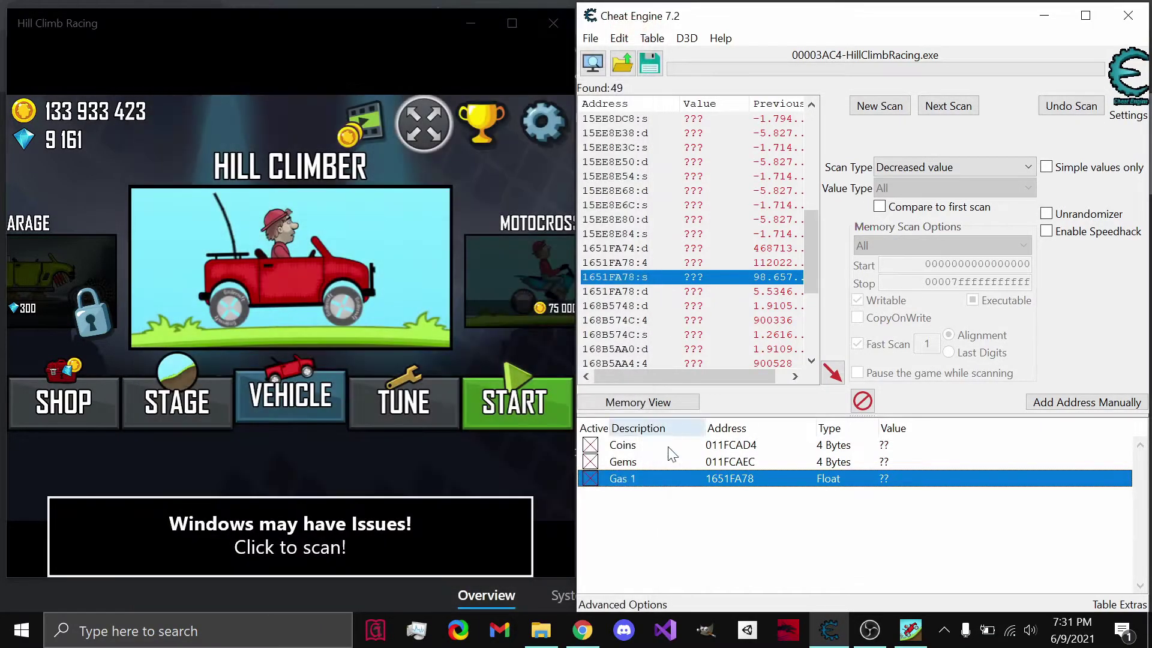
- Start a new run in the relaunched game and pause it
click(403, 399)
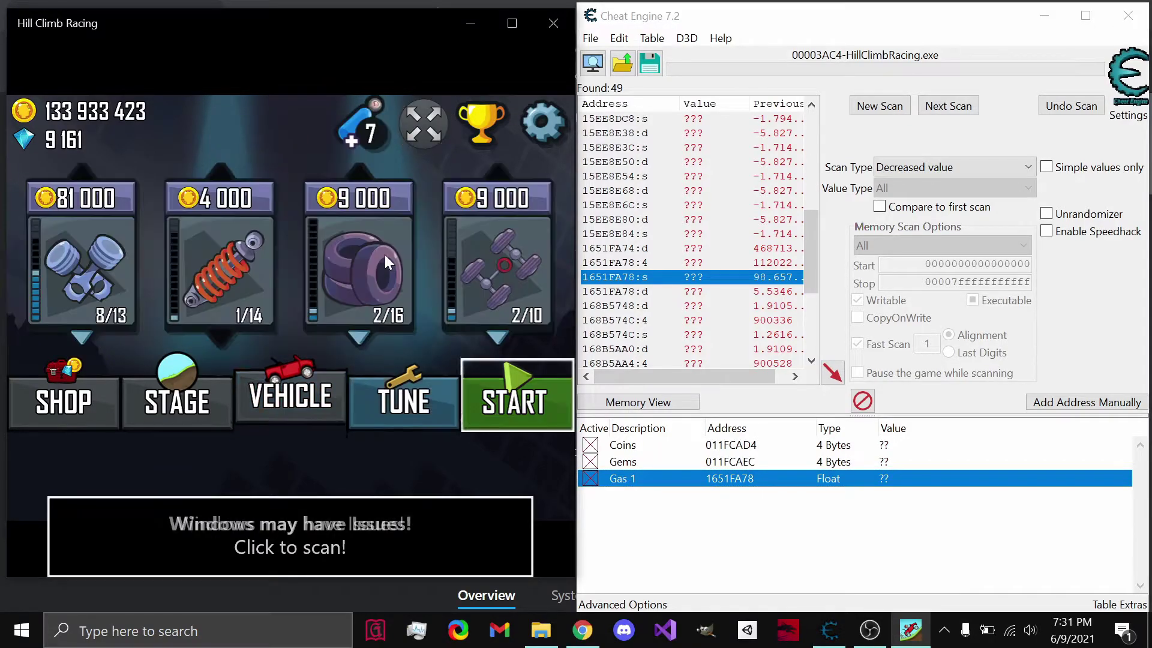
click(526, 397)
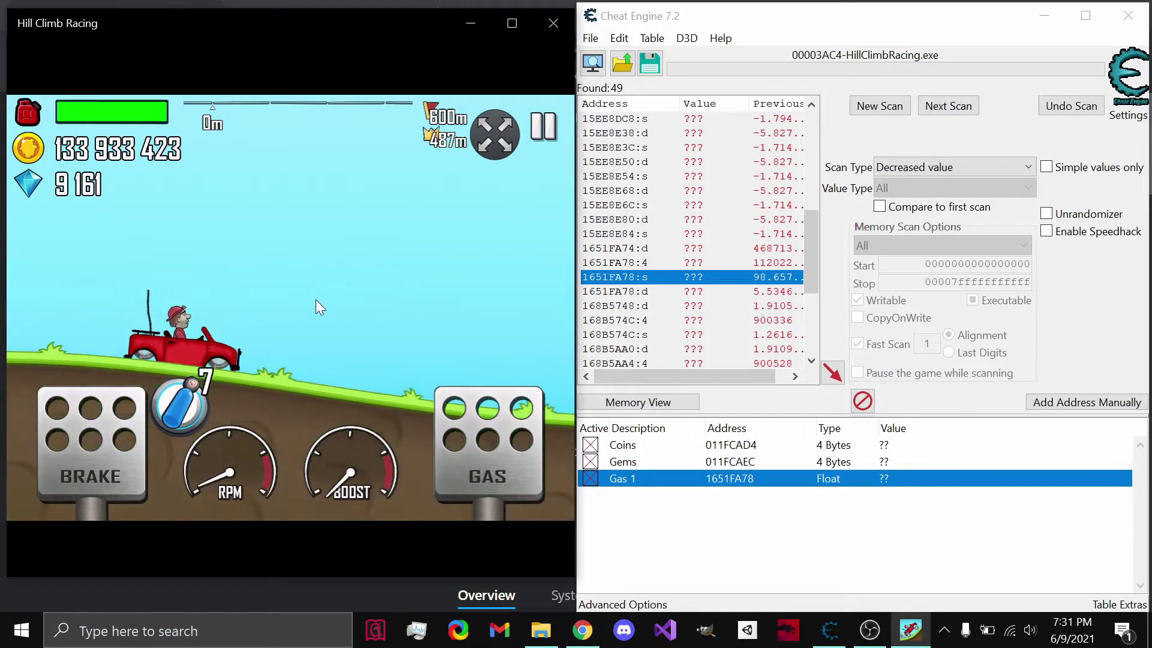
key(Escape)
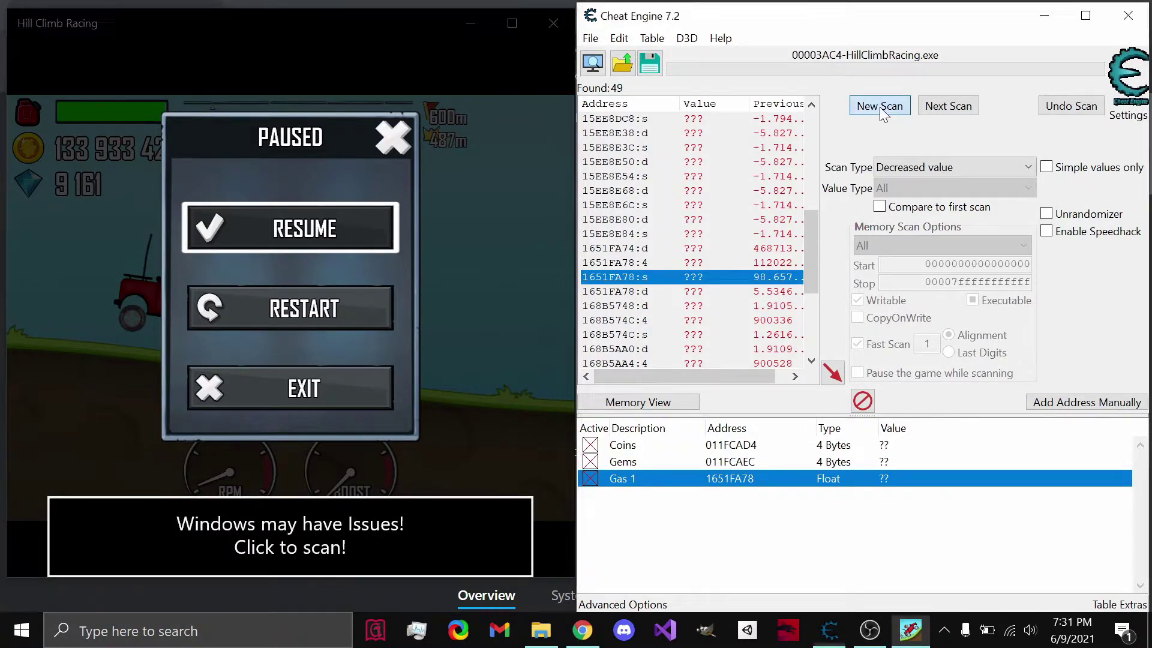
- Clear the old scan and attach to the relaunched process 000043C0-HillClimbRacing.exe, keeping the current address list
click(879, 107)
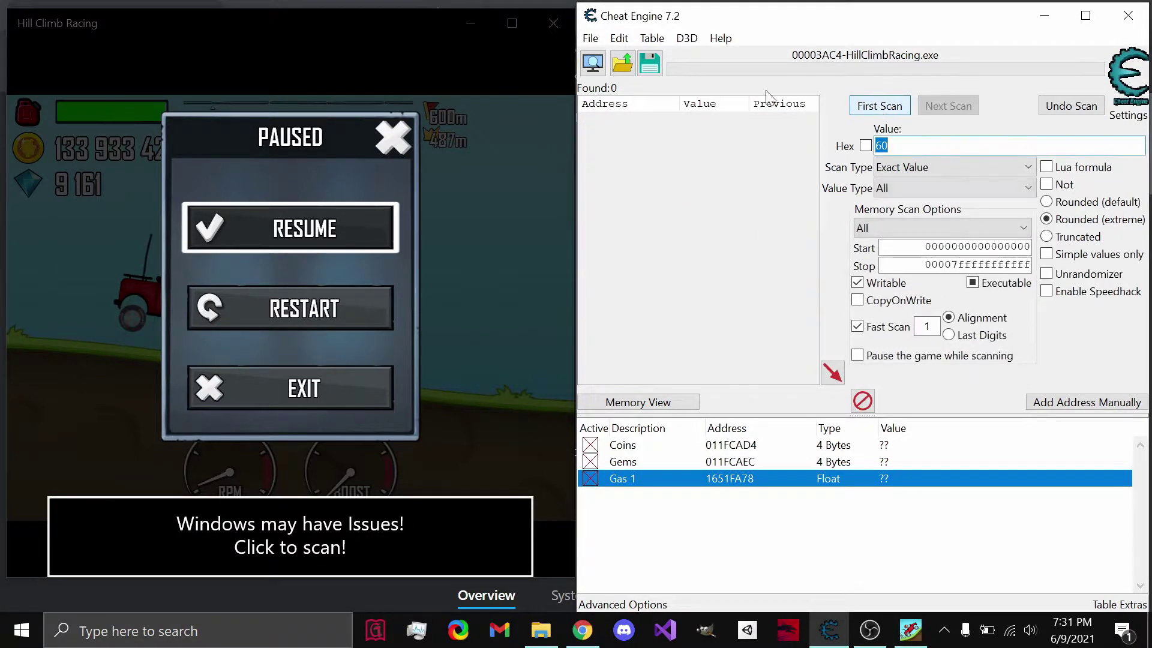
click(597, 67)
double_click(616, 233)
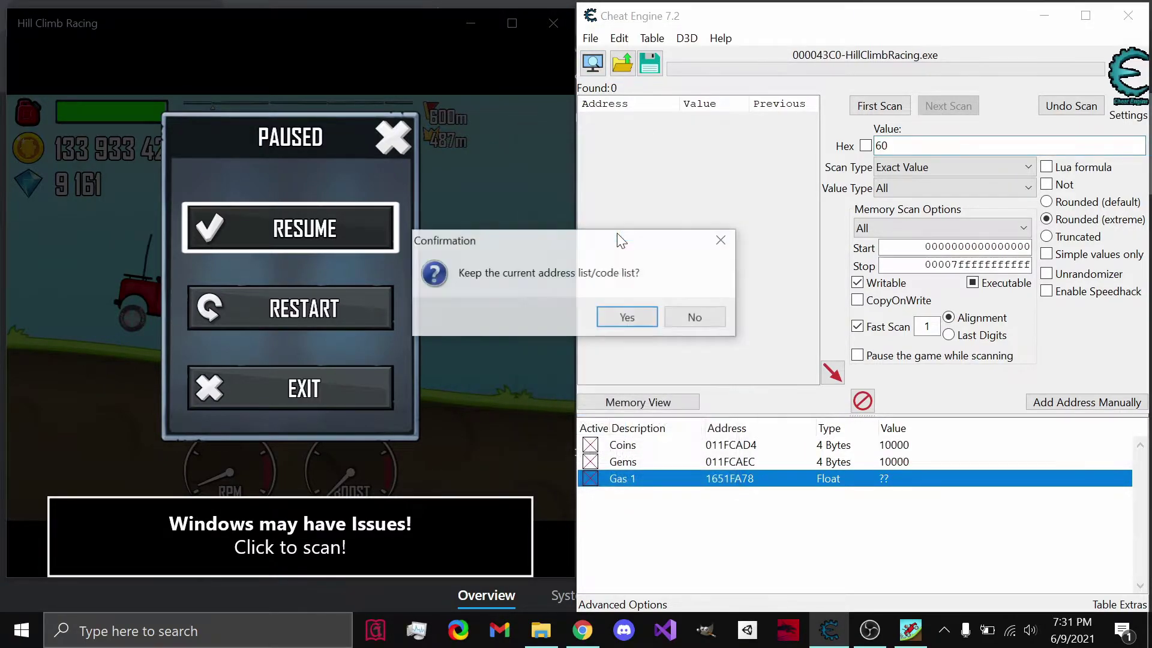
click(640, 319)
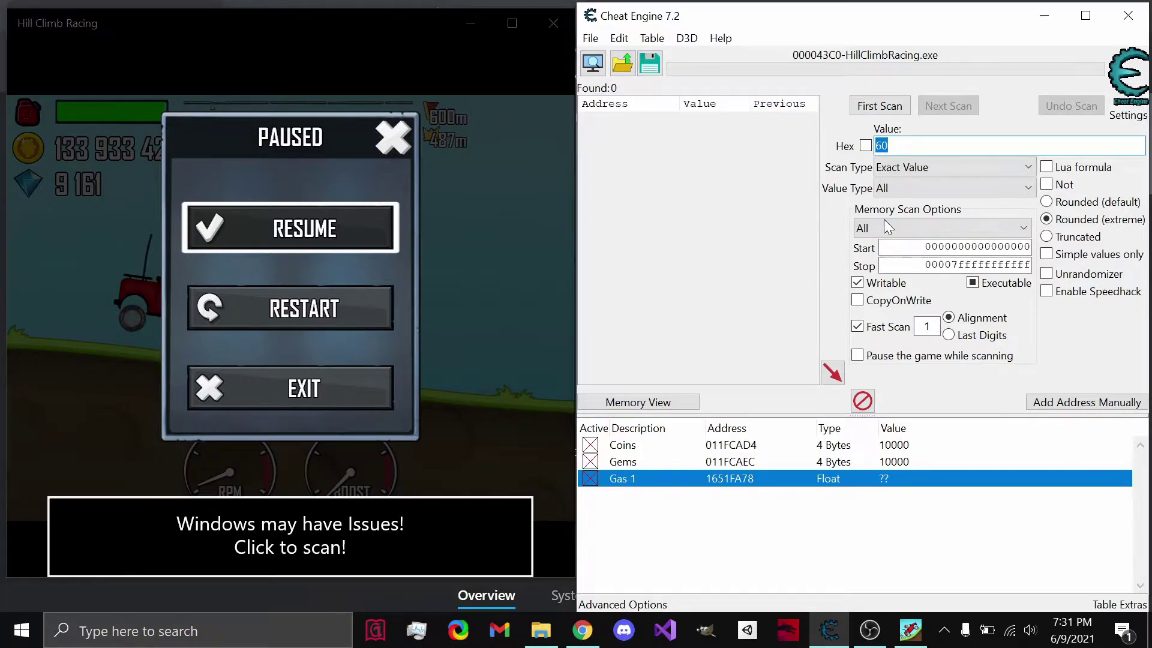
- Run a first scan for an unknown initial value with all value types, after playing briefly and pausing the run
click(921, 171)
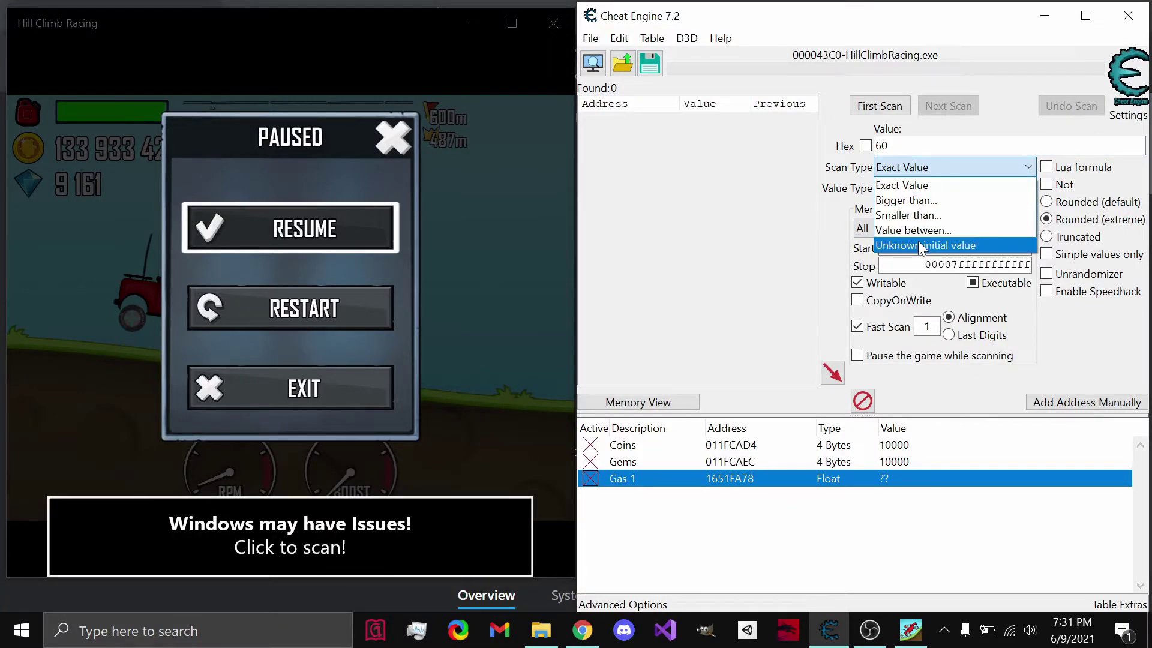
click(918, 241)
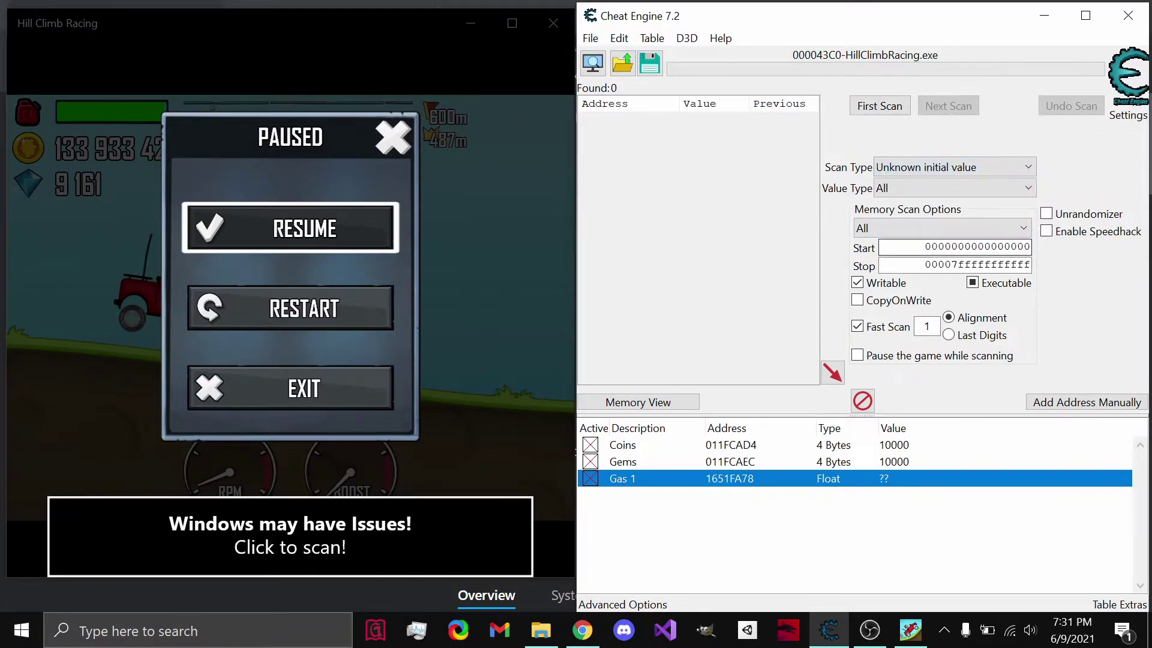
click(343, 237)
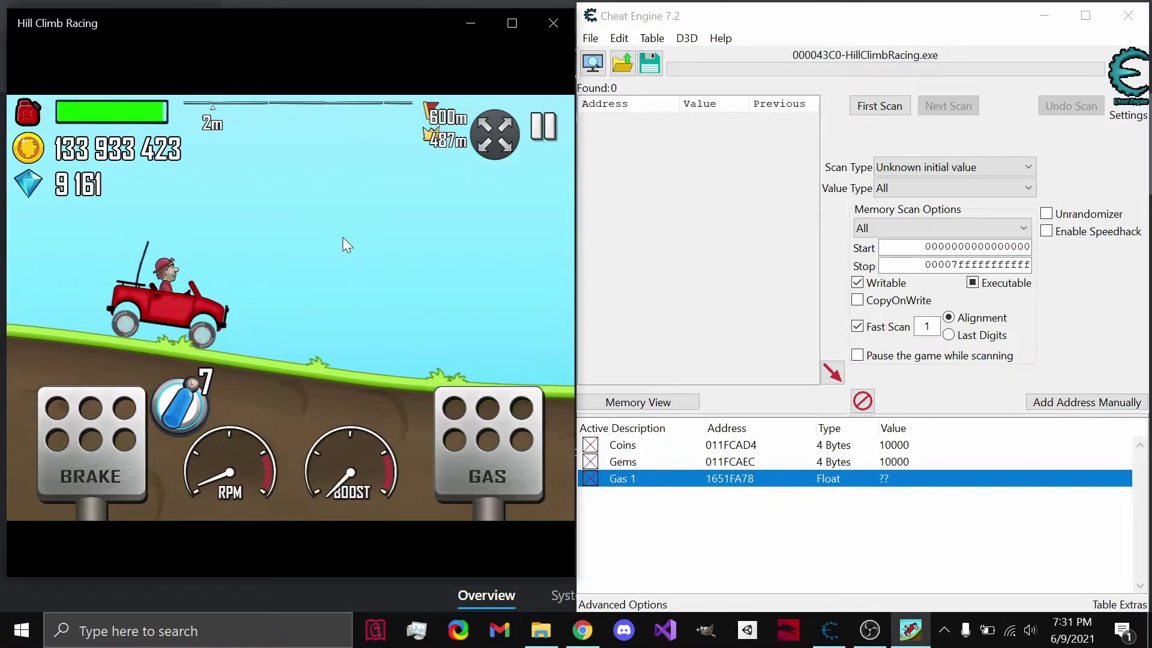
key(Escape)
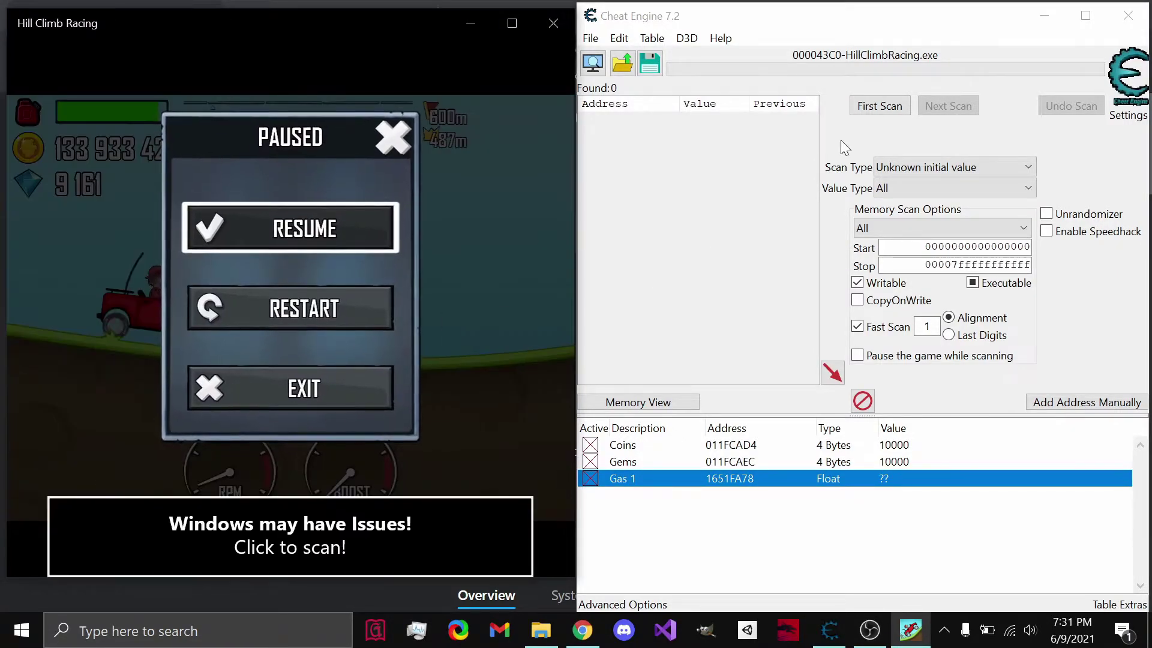
click(893, 108)
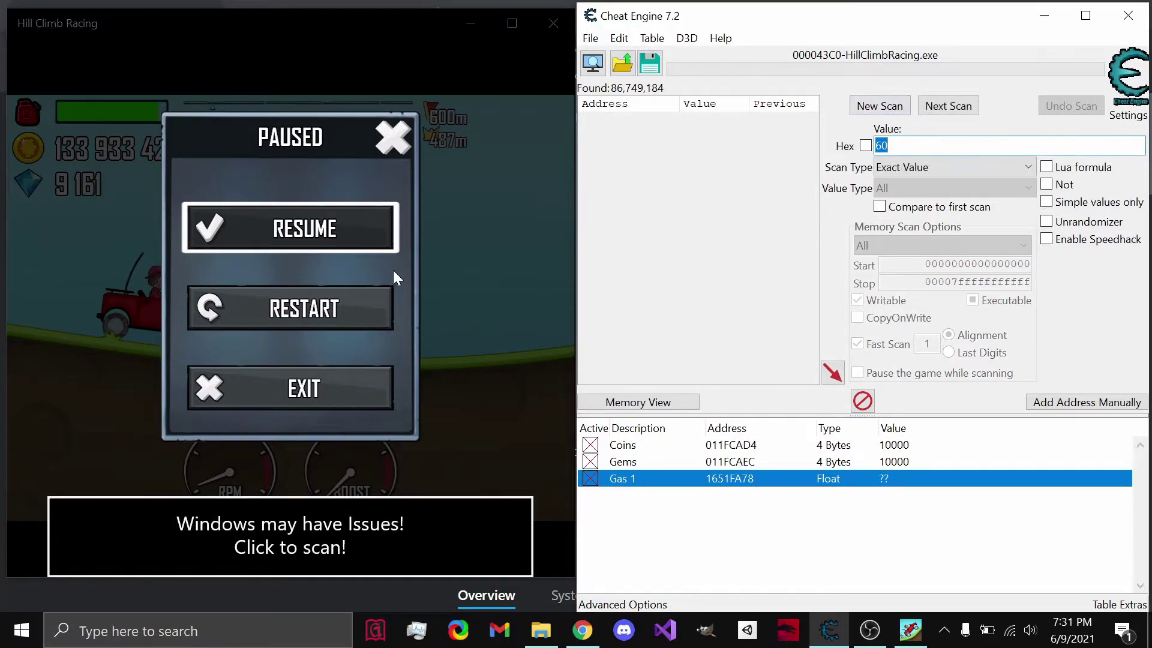
- Drive briefly, pause the run, and rescan for values that decreased
click(488, 231)
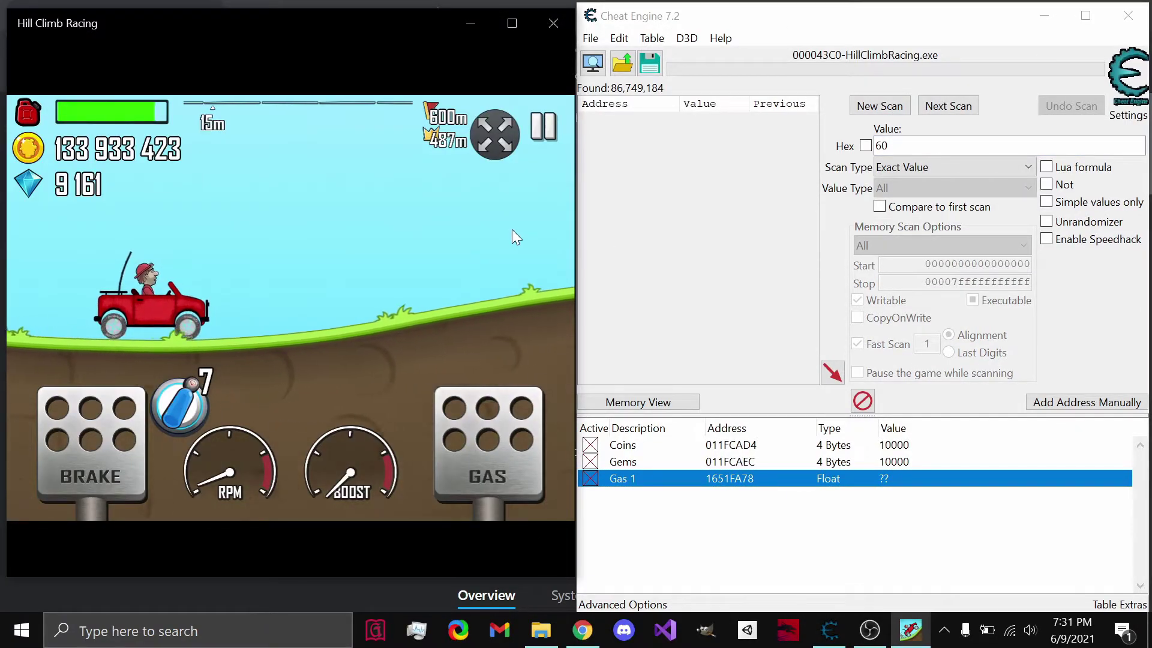
key(Escape)
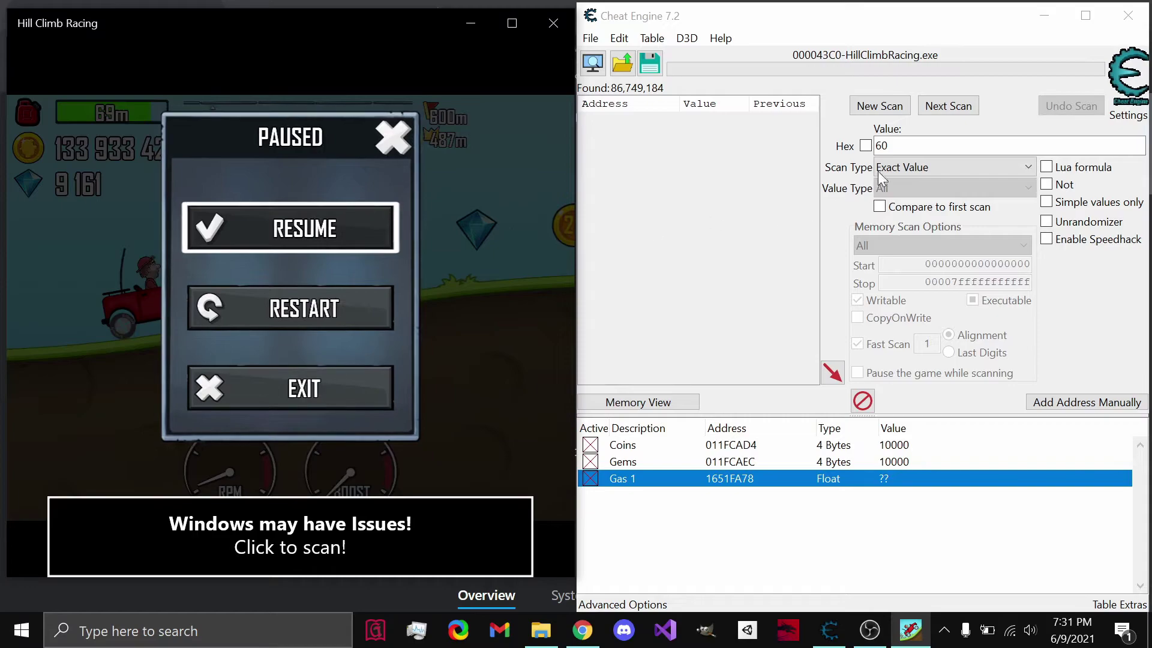
click(951, 167)
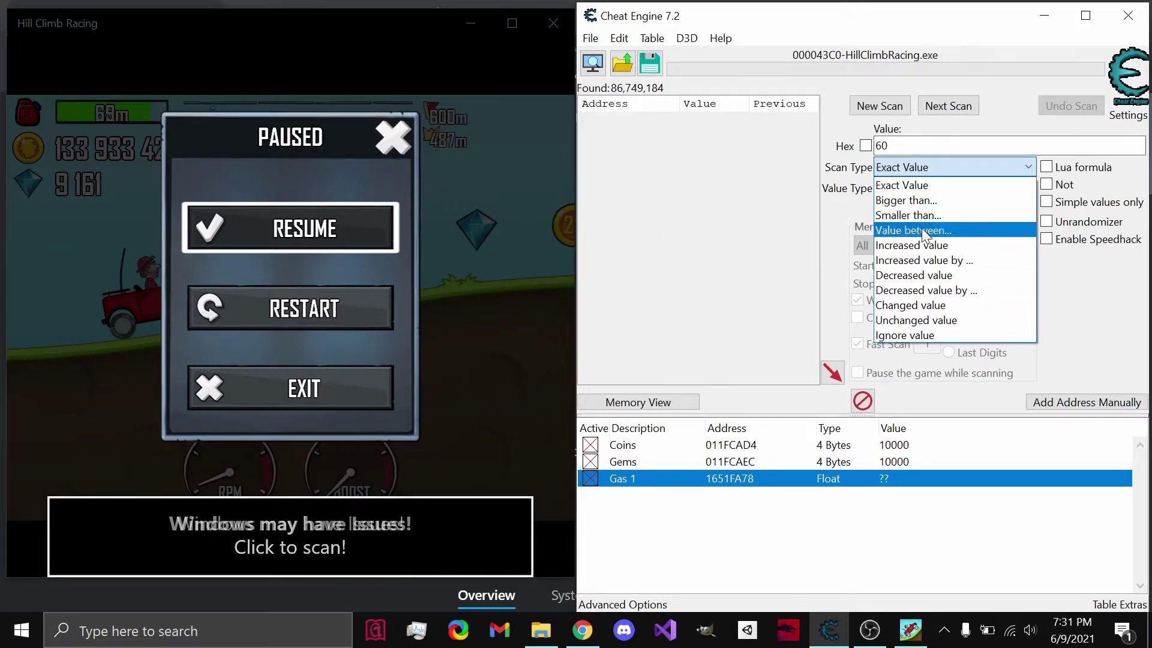
click(921, 273)
click(948, 106)
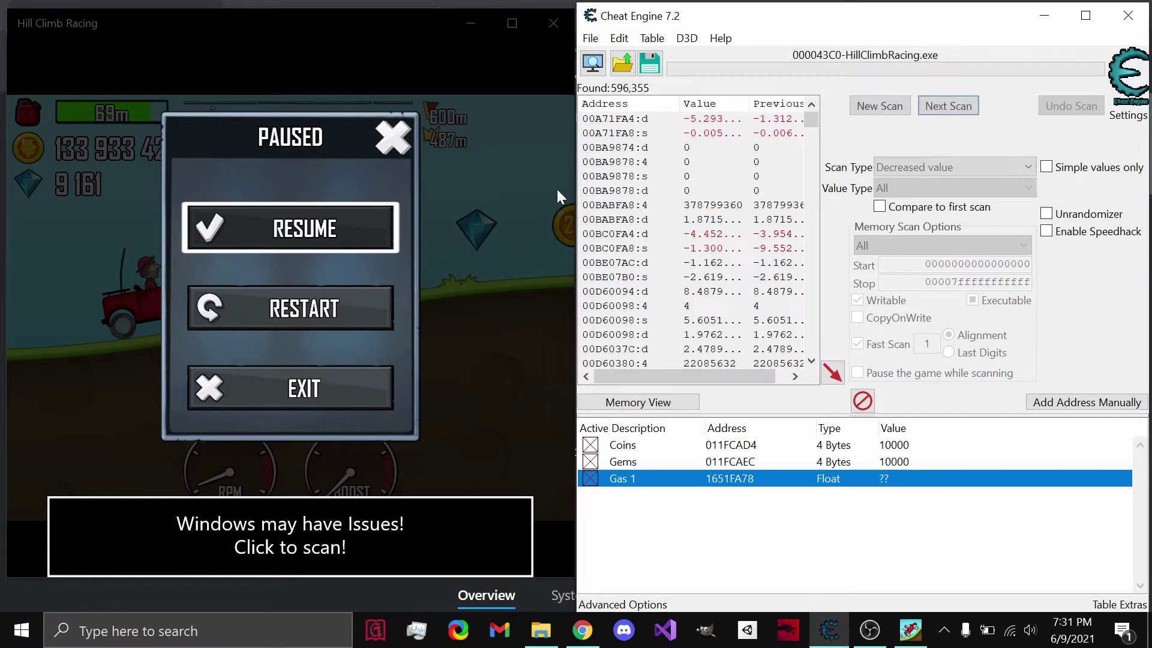
- Repeat the decreased-value scan several times, driving a little farther and pausing the run before each scan
click(520, 185)
key(Escape)
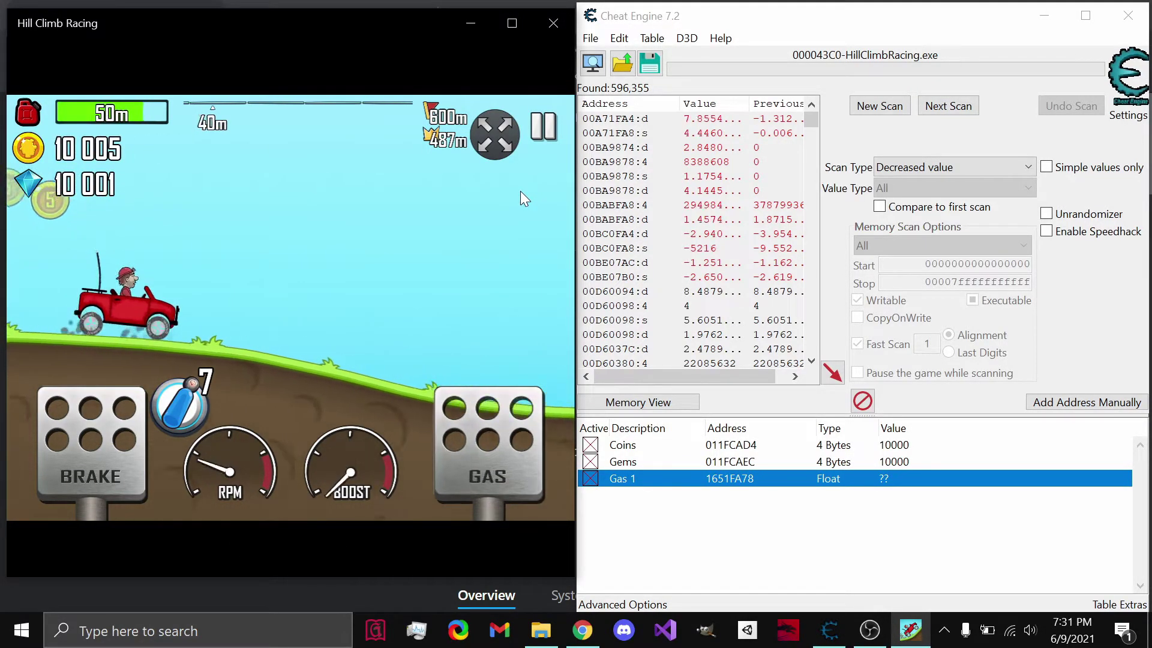
key(Escape)
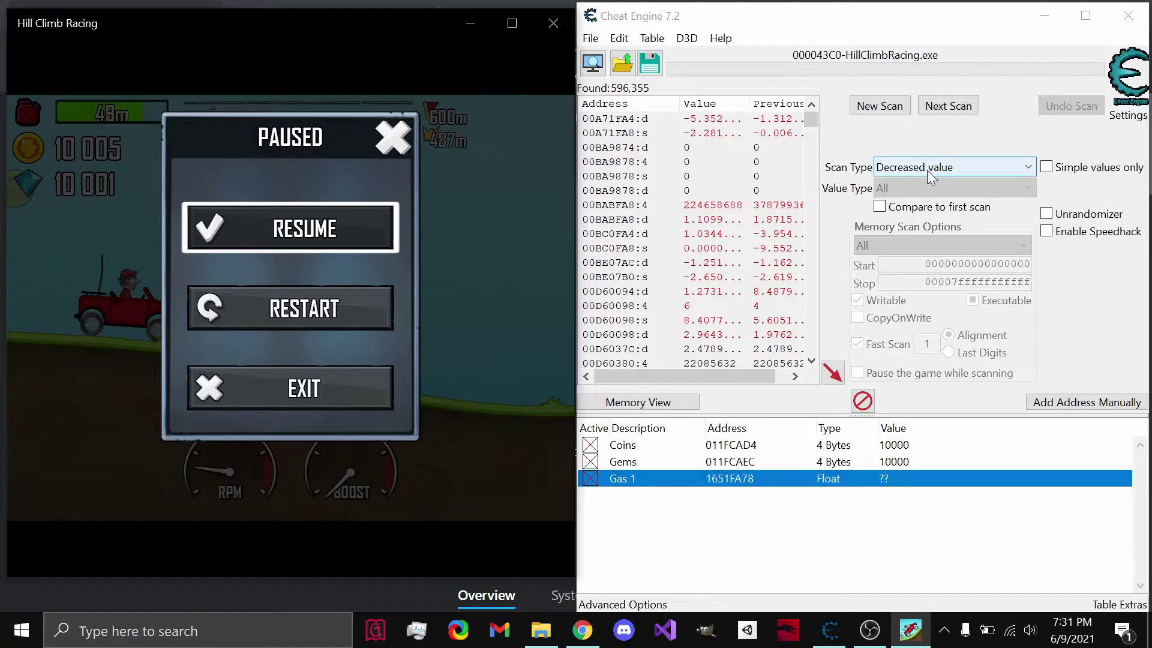
click(948, 106)
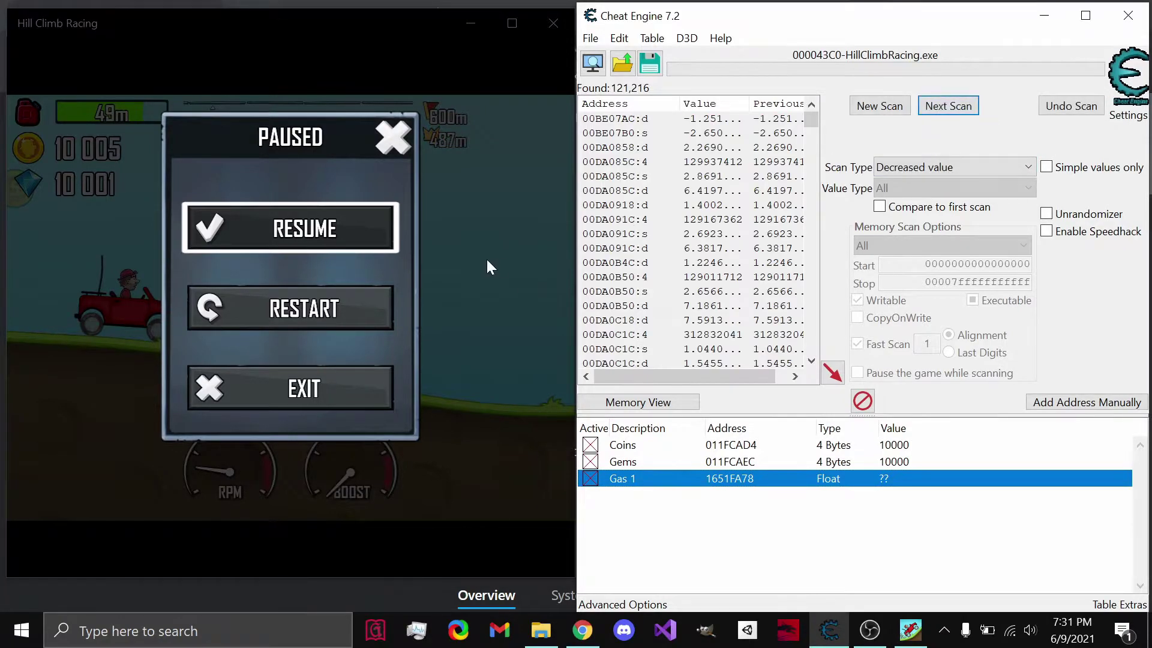
click(487, 260)
key(Escape)
click(948, 106)
click(449, 180)
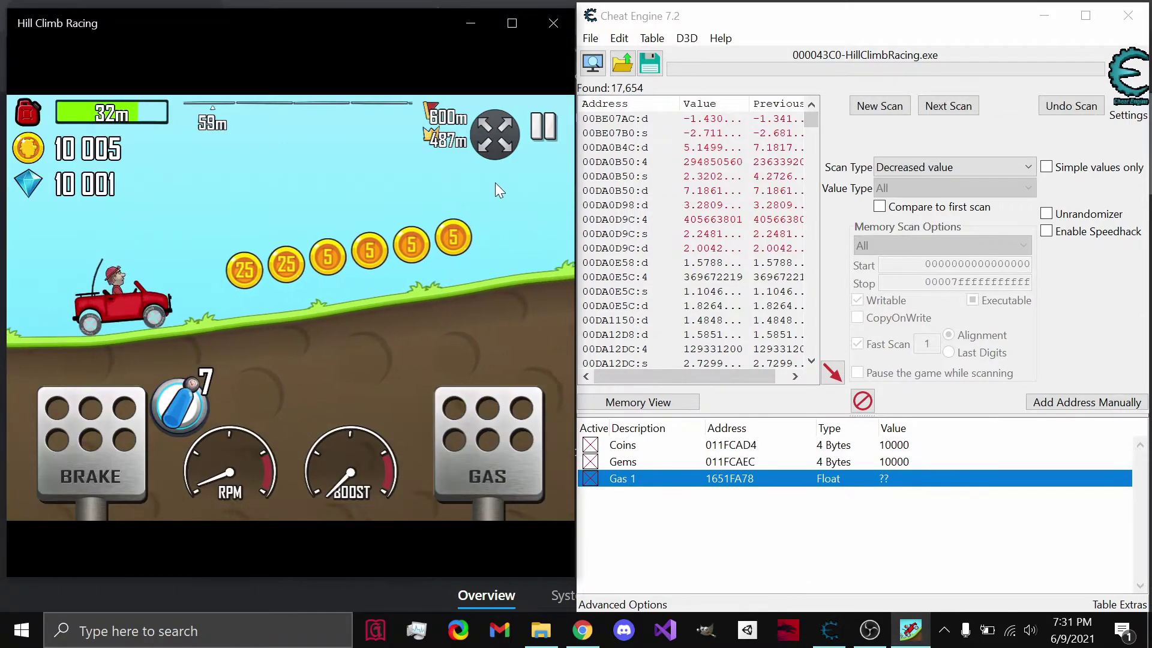
key(Escape)
click(967, 110)
click(967, 110)
click(412, 214)
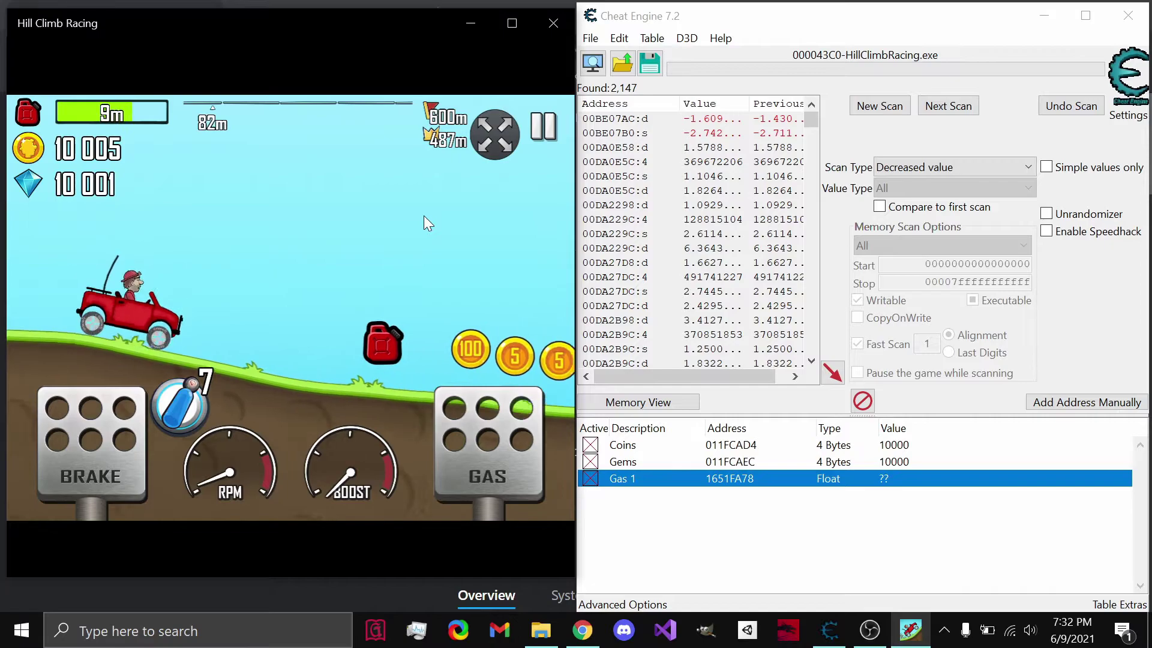
key(Escape)
click(945, 108)
click(526, 207)
key(Escape)
click(946, 108)
- Pick up a fuel can, pause the run, and rescan for values that increased
click(458, 200)
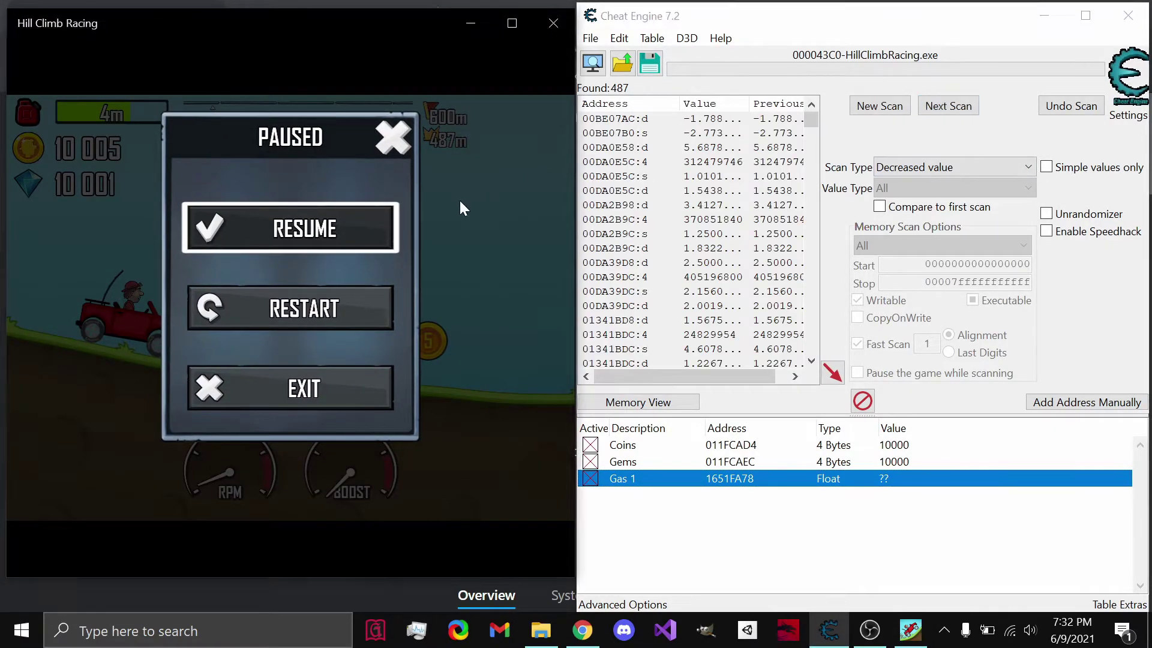
key(Escape)
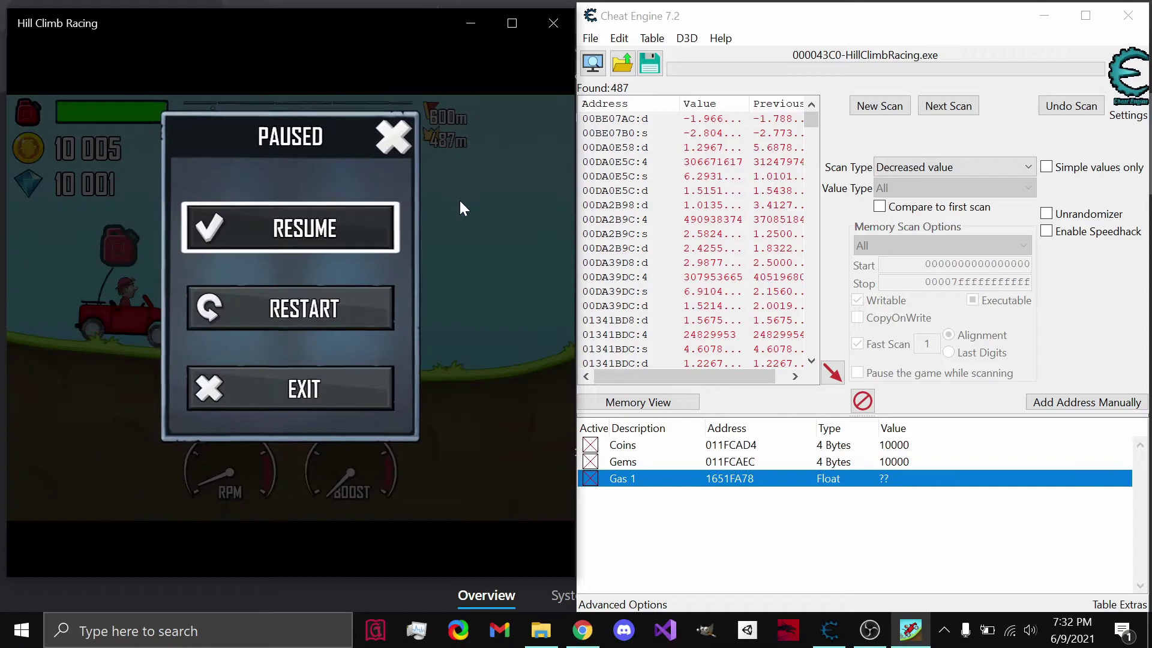
click(879, 175)
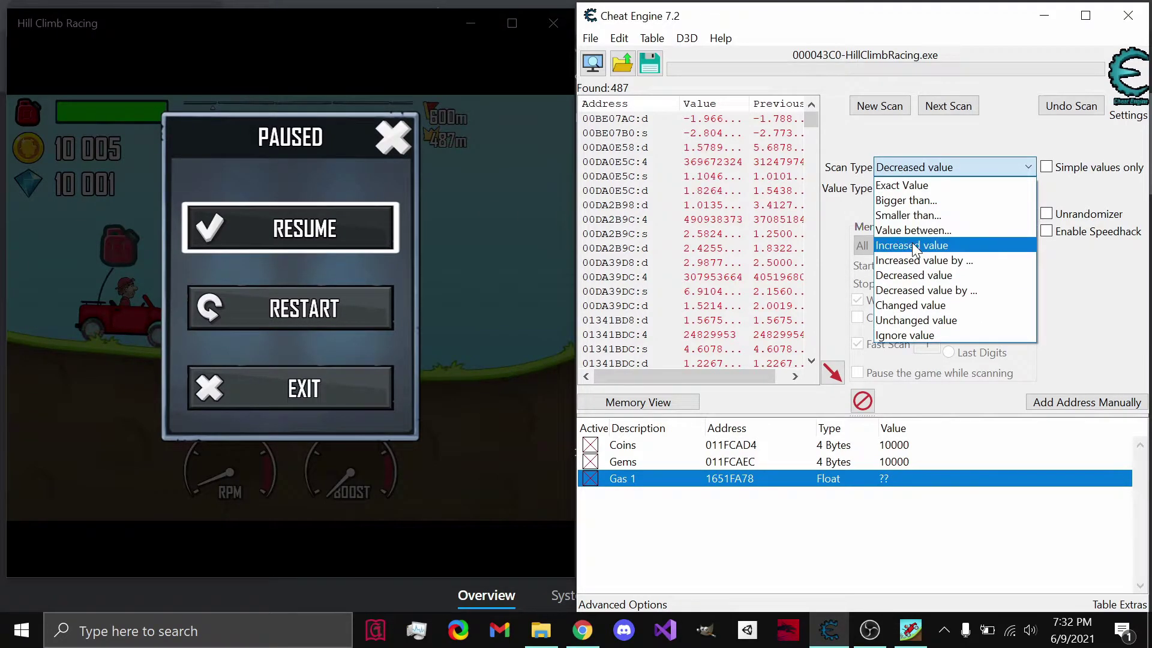
click(911, 244)
click(952, 110)
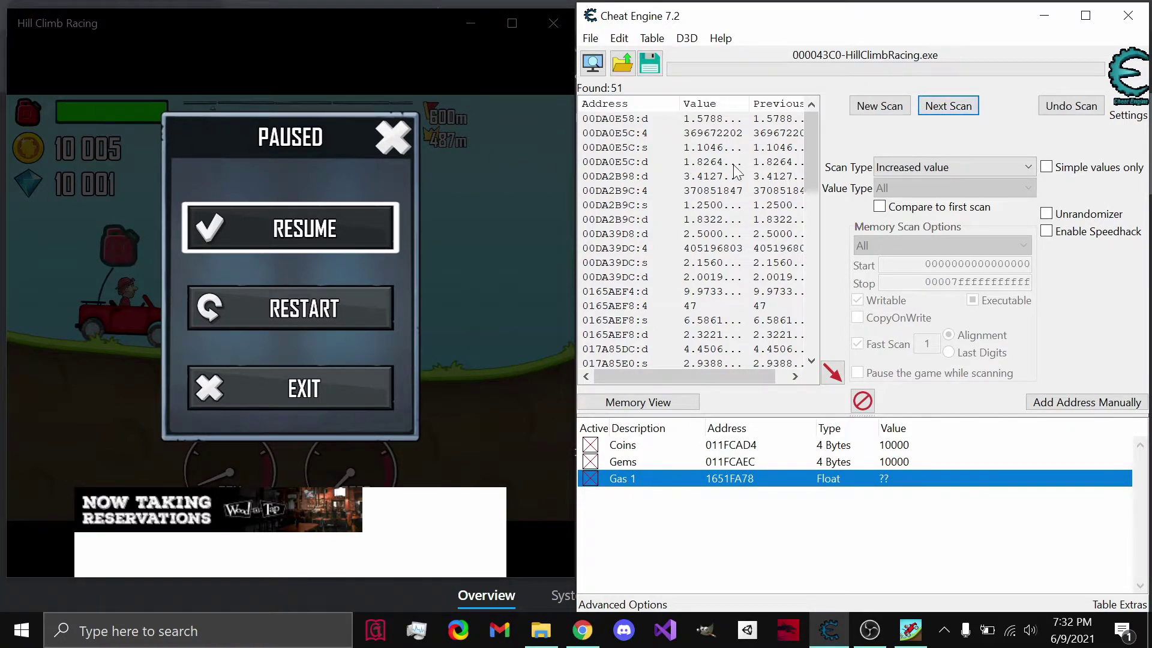
- Add the Float result at 16076578 to the address list and test it with the value 4, followed by 100
drag(809, 138, 801, 301)
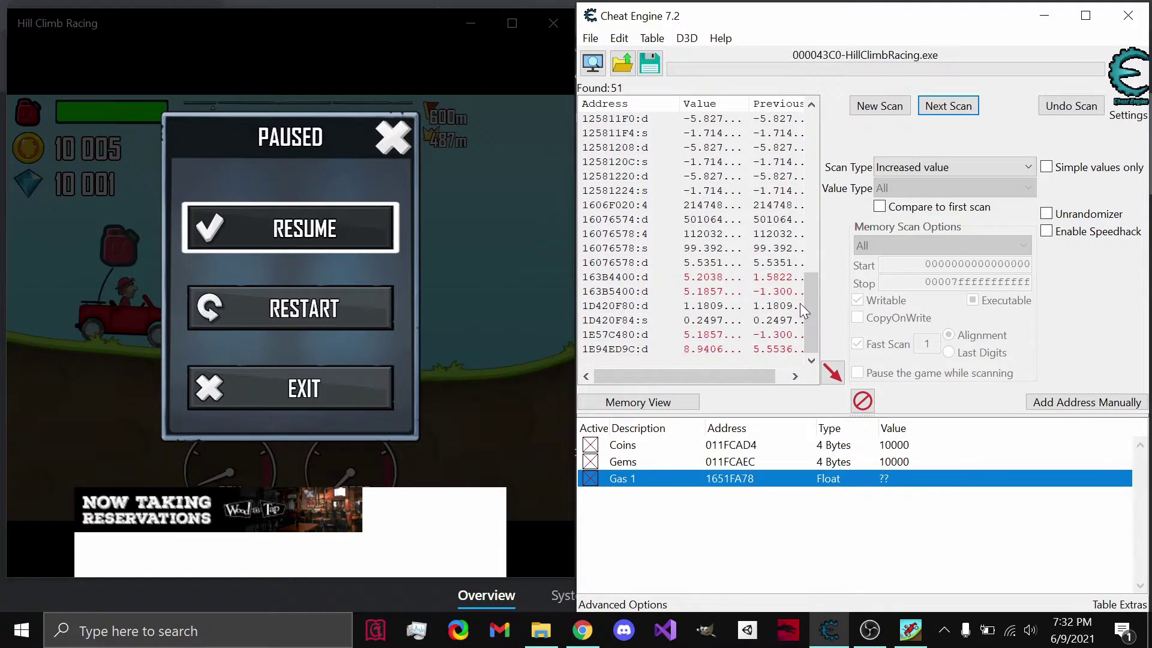
double_click(690, 247)
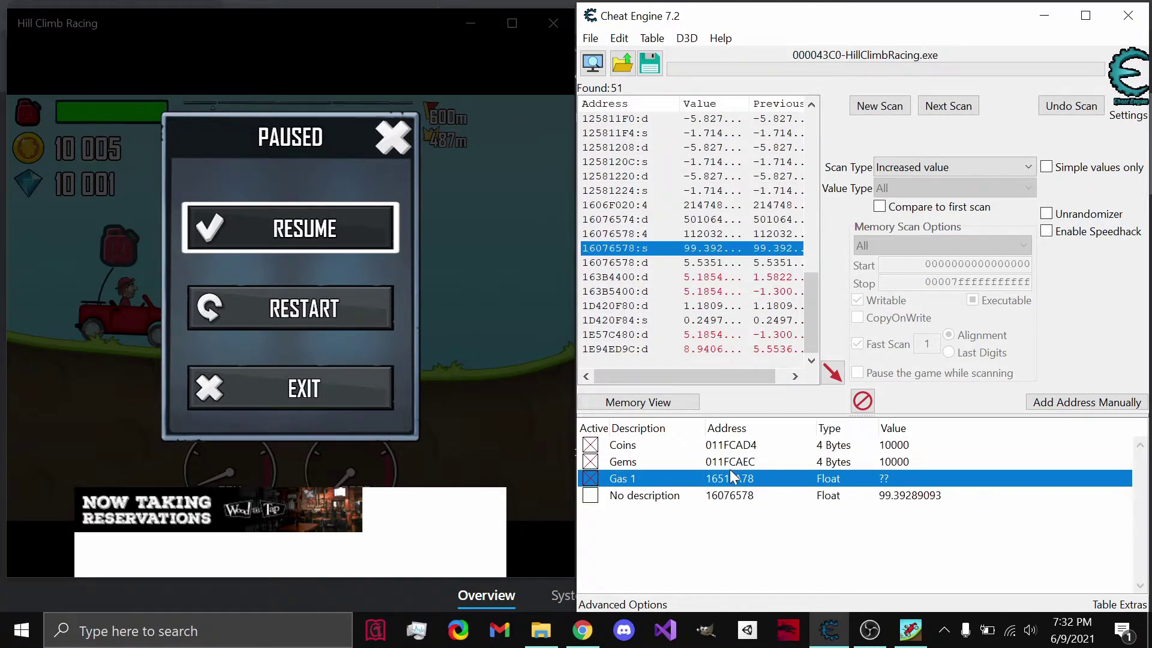
double_click(902, 495)
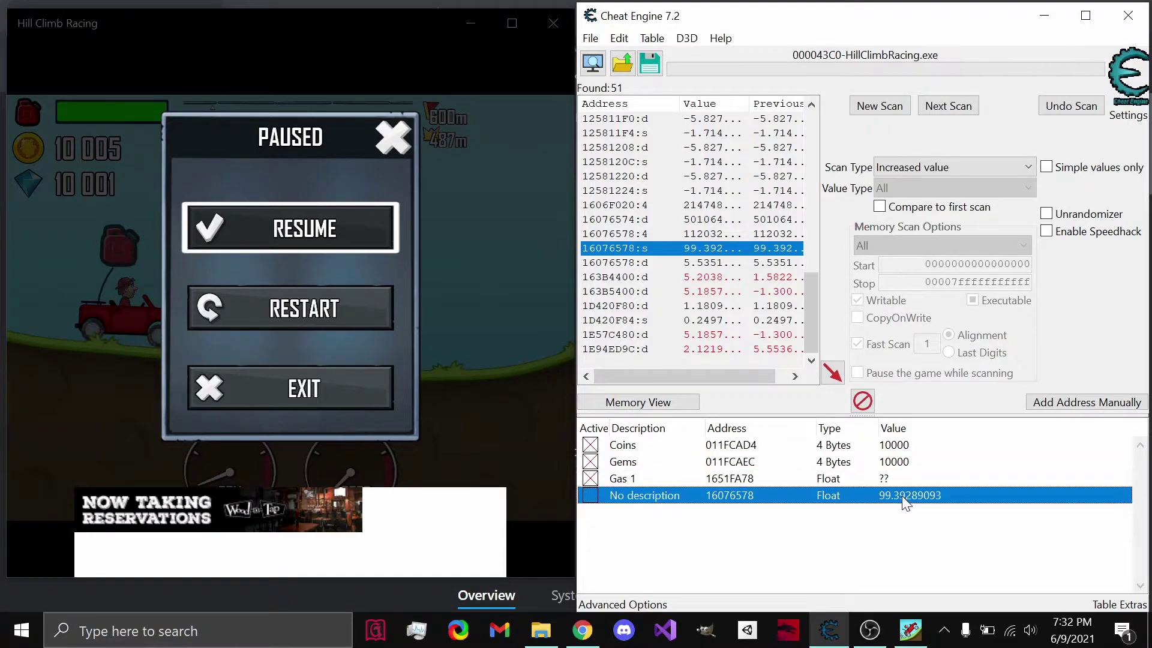
text(4)
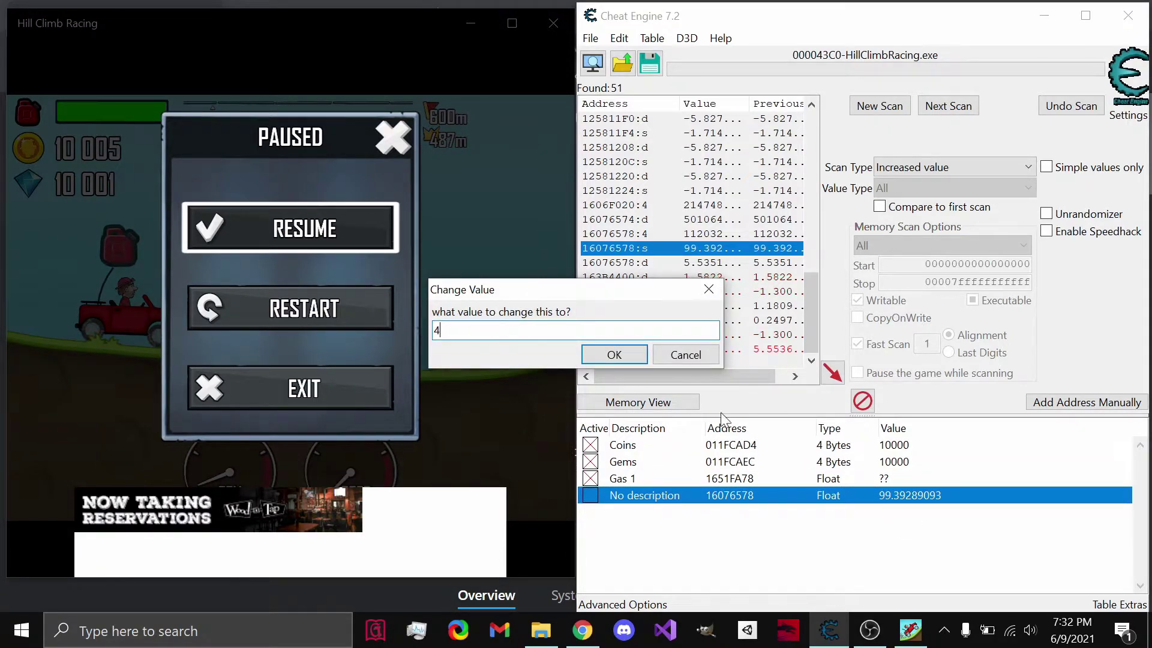
click(632, 356)
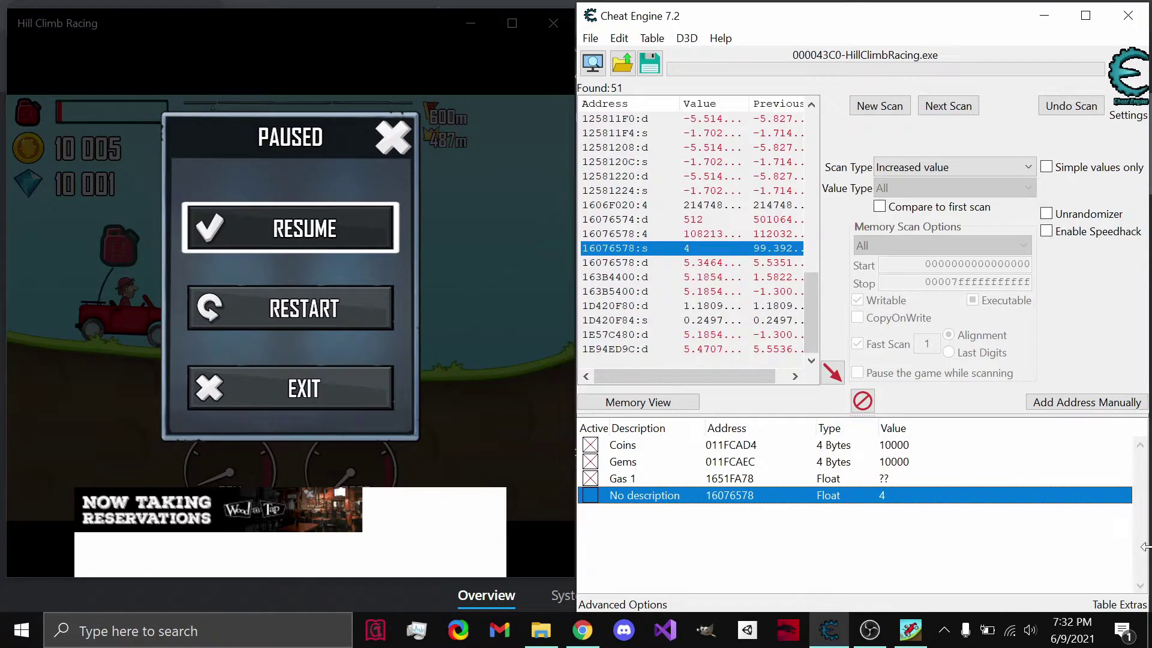
double_click(884, 497)
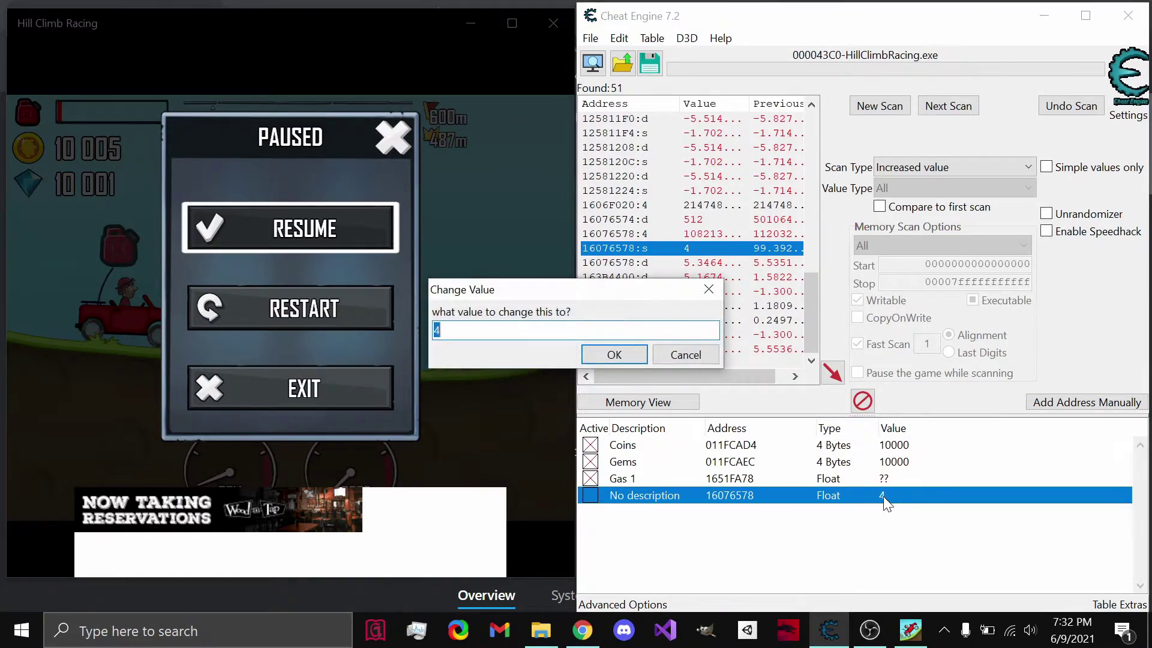
click(631, 360)
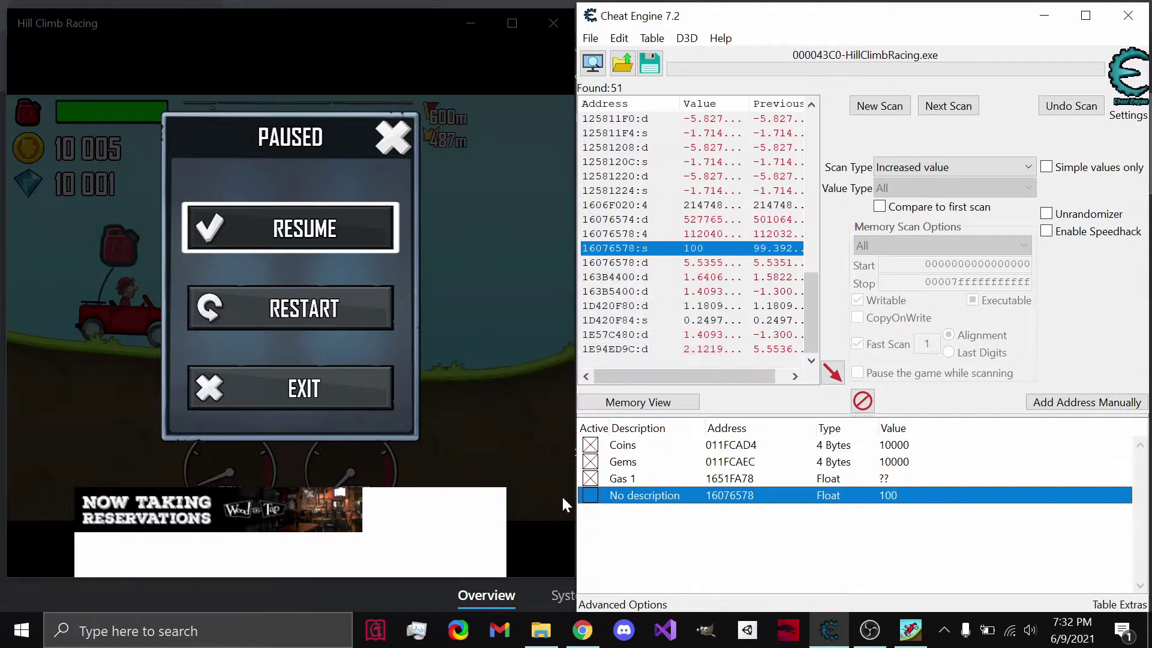
- Deactivate the Gas 1 entry and rename the newly added Float entry as Gas 2
click(601, 480)
click(907, 539)
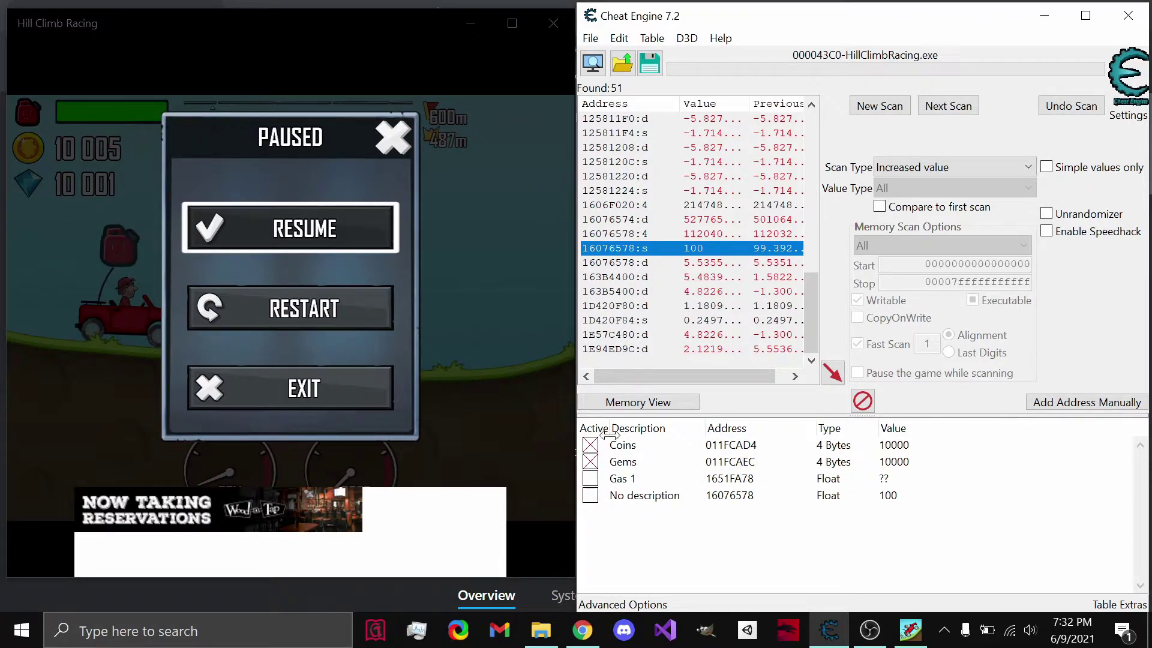
double_click(659, 496)
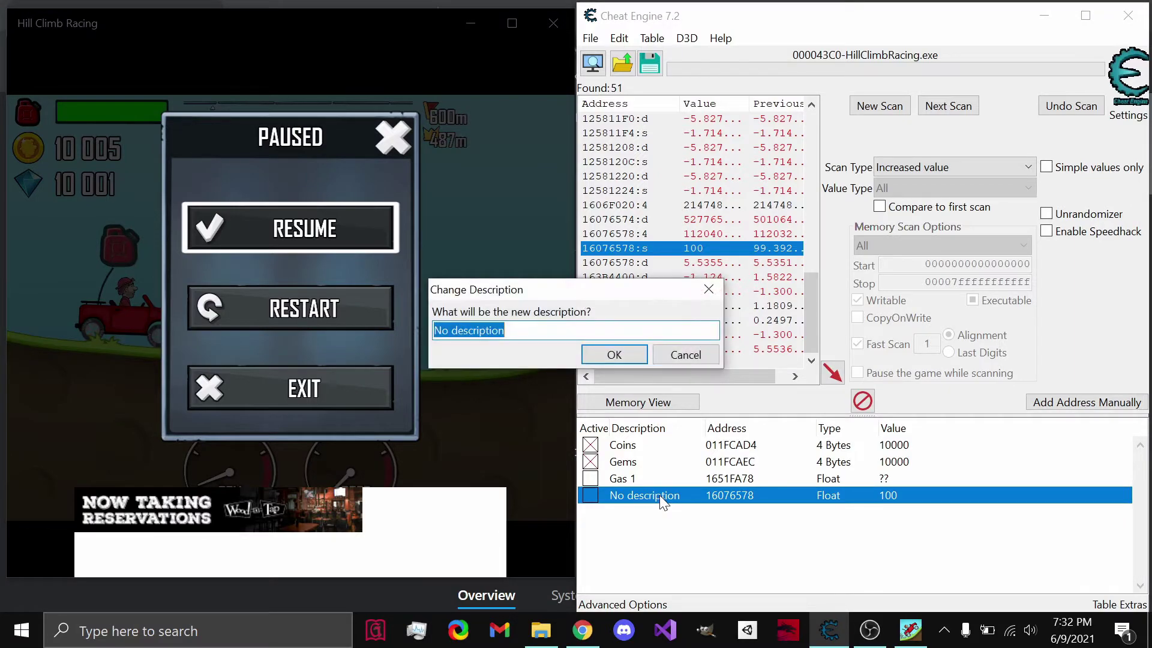
text(Gas 2)
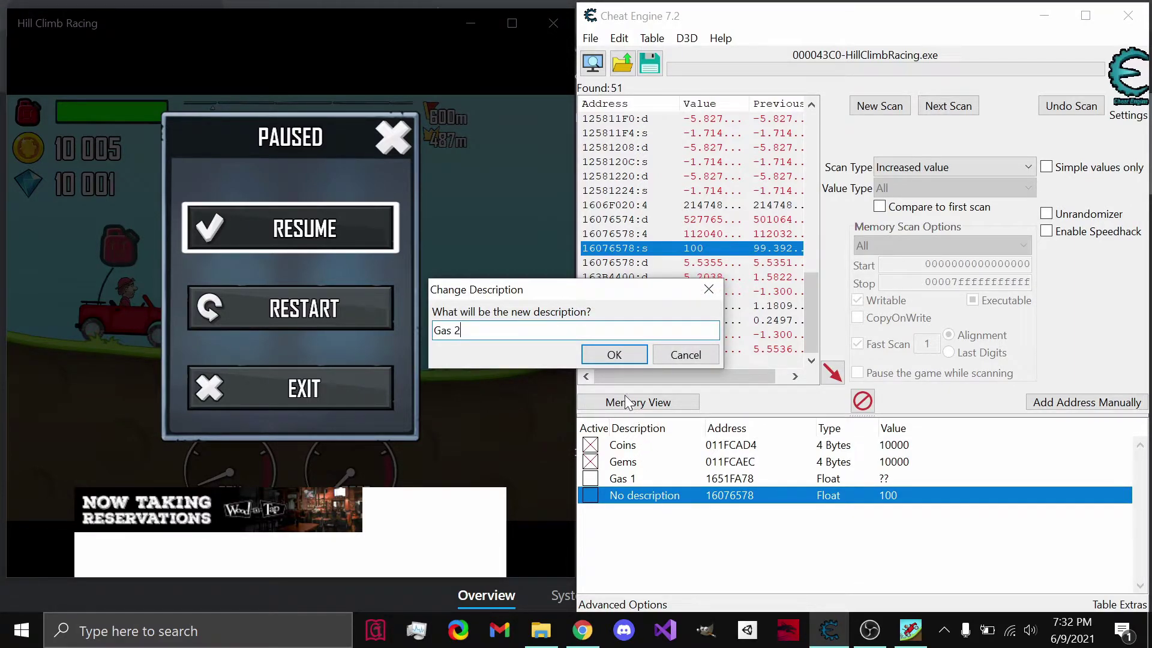
click(616, 356)
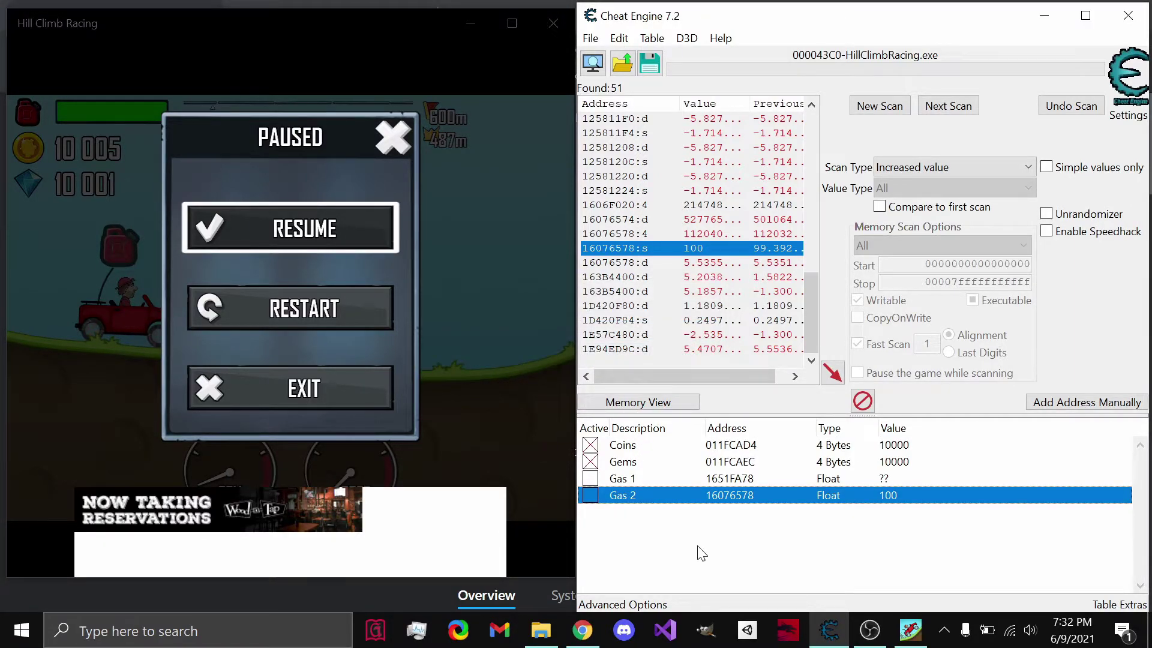
- Generate a pointermap for Gas 2 and save it over PtMap2.scandata in Downloads
right_click(722, 497)
click(805, 267)
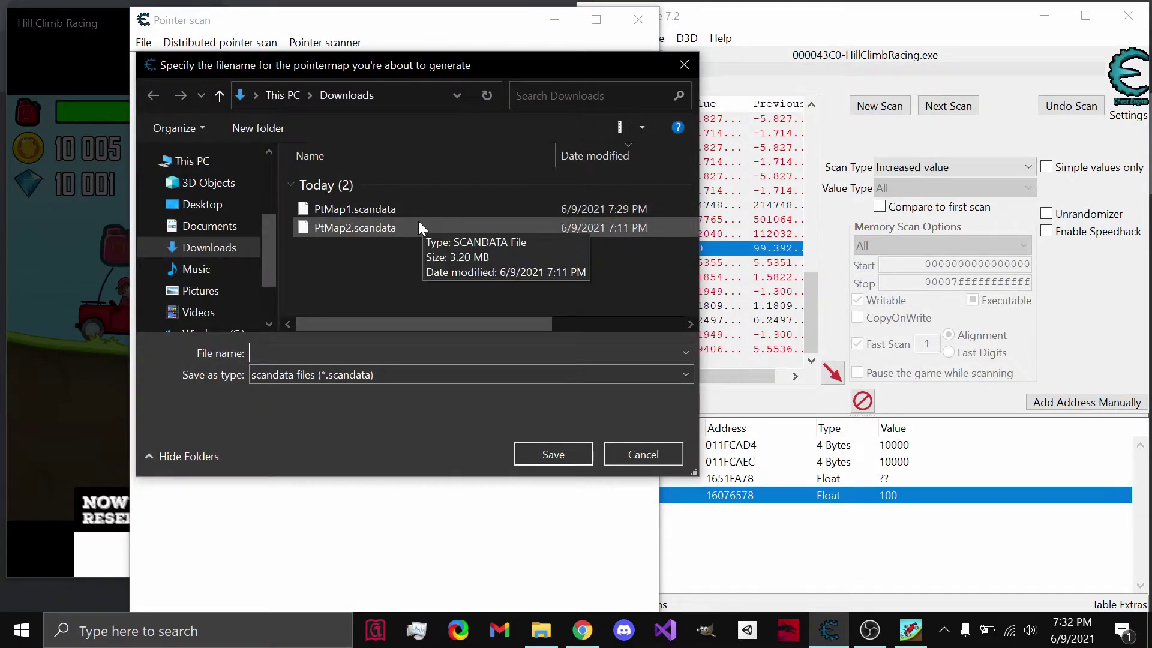
click(419, 225)
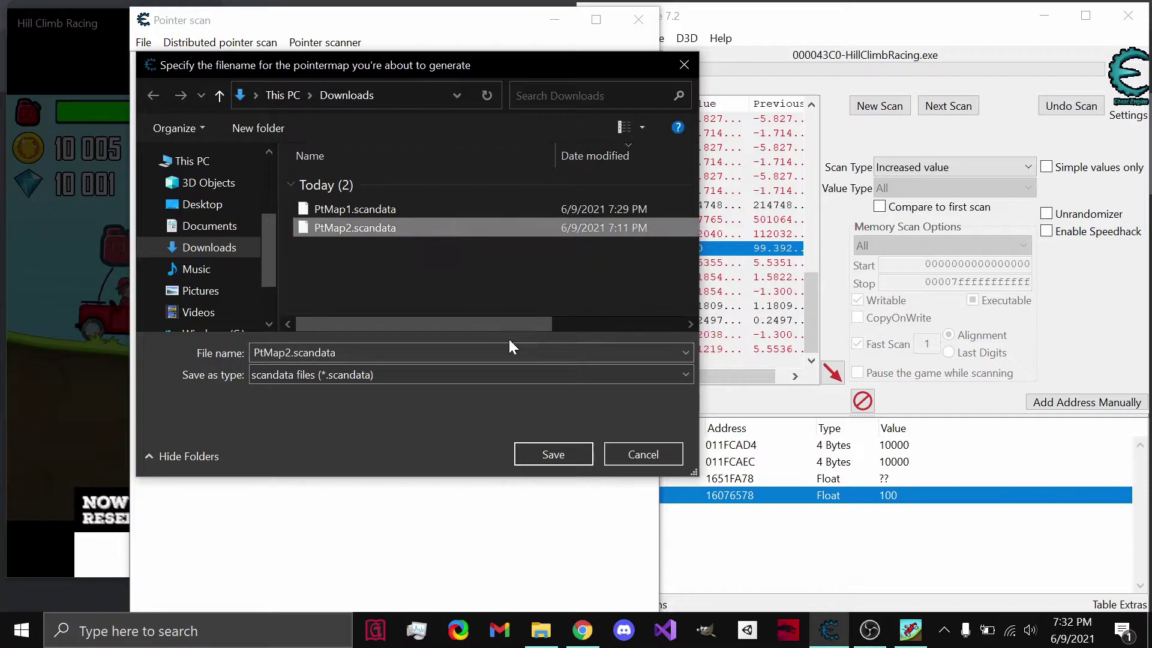
click(556, 450)
click(614, 326)
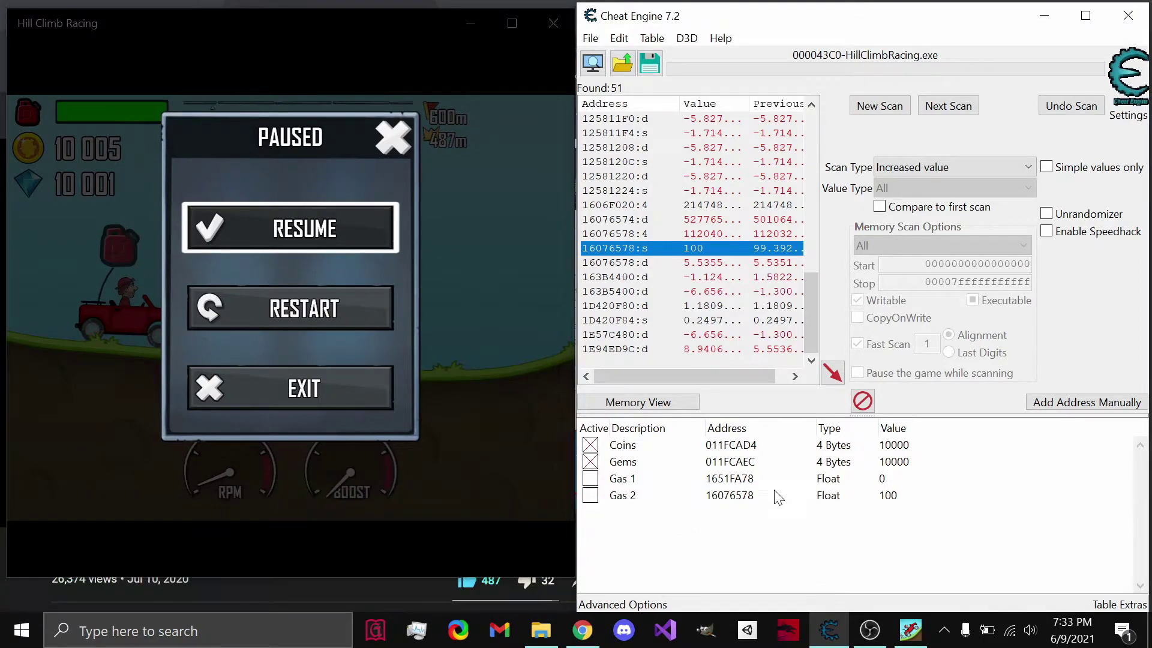
- Set up a pointer scan for the Gas 2 address using the saved pointermap PtMap2.scandata
right_click(775, 490)
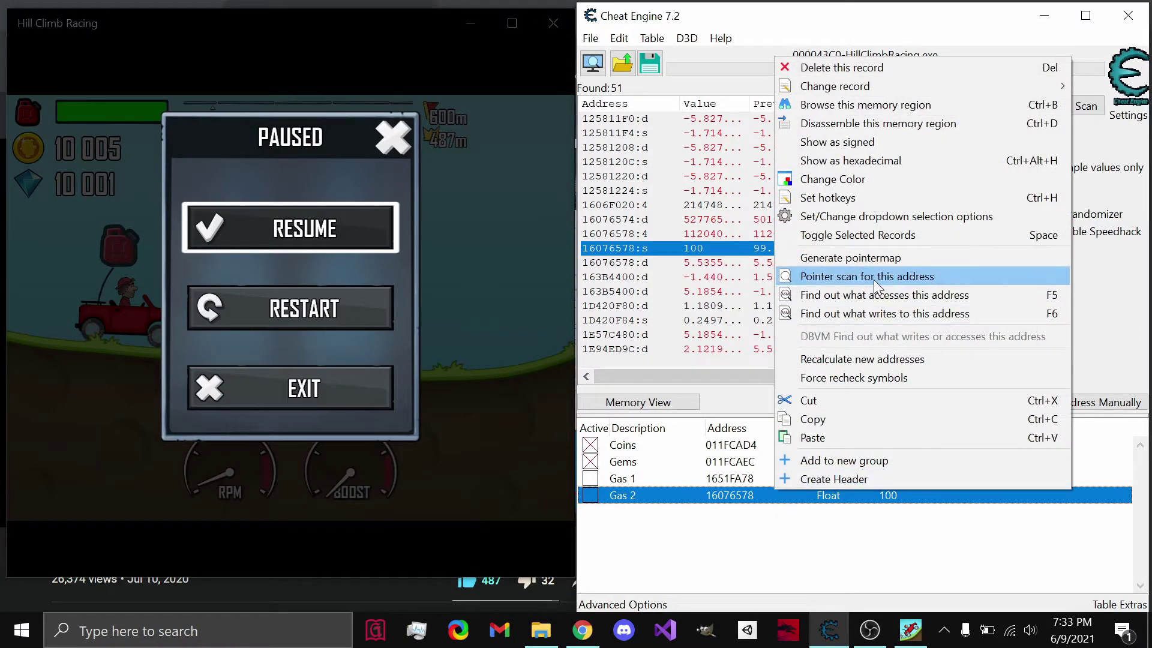
click(873, 280)
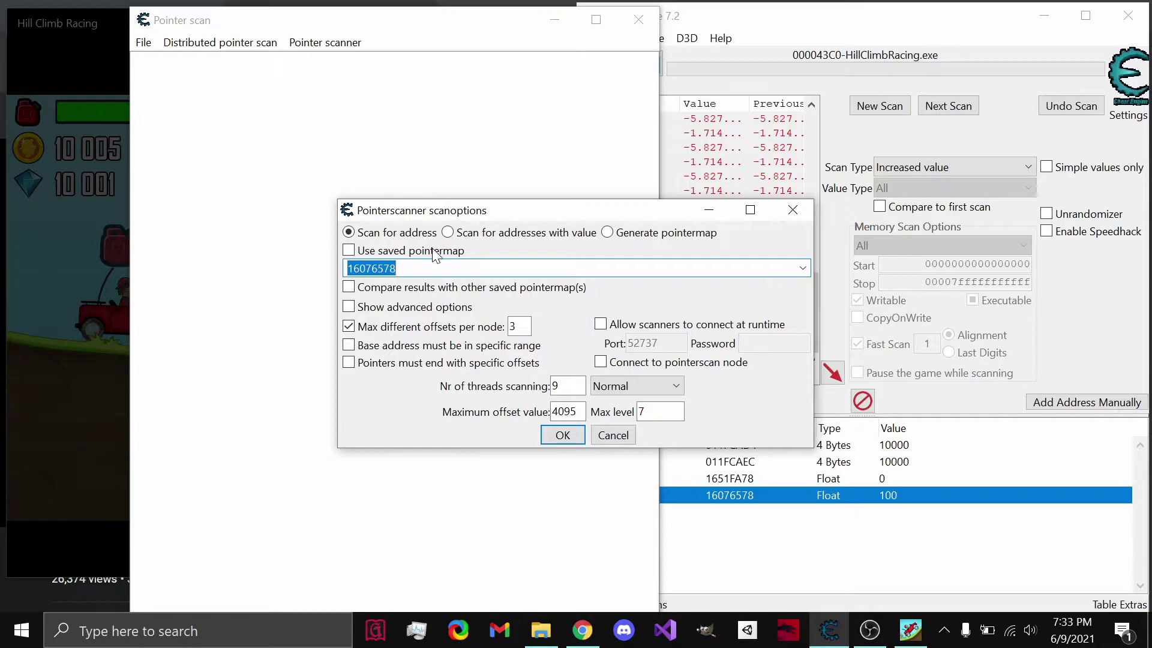
click(420, 248)
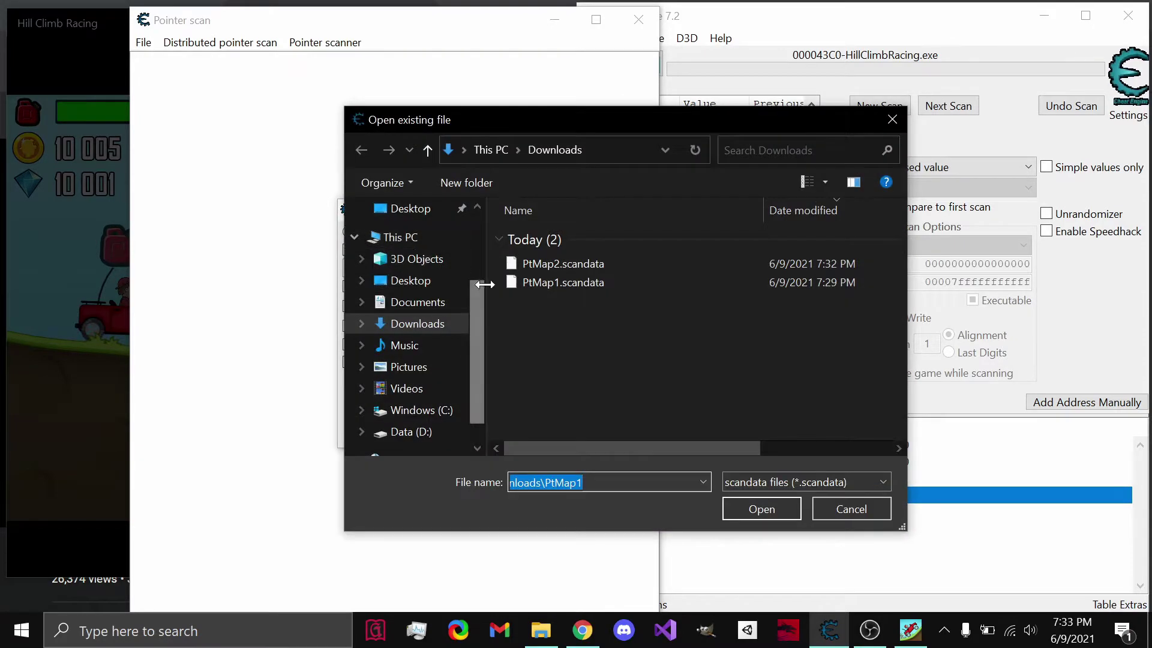
click(571, 270)
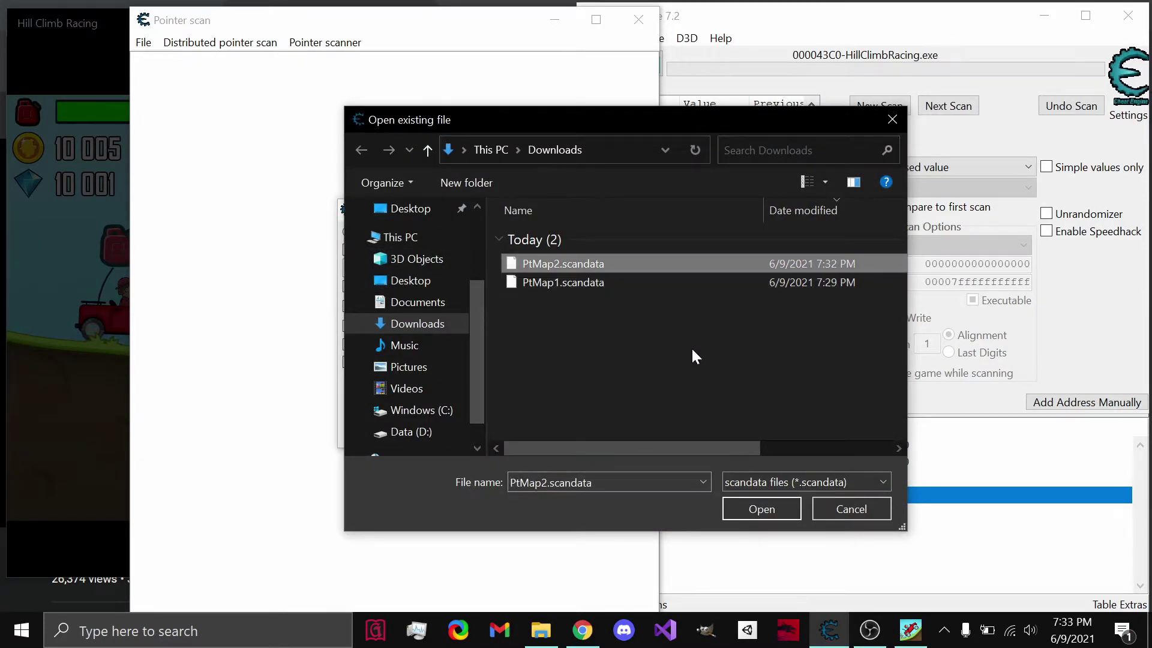
click(751, 506)
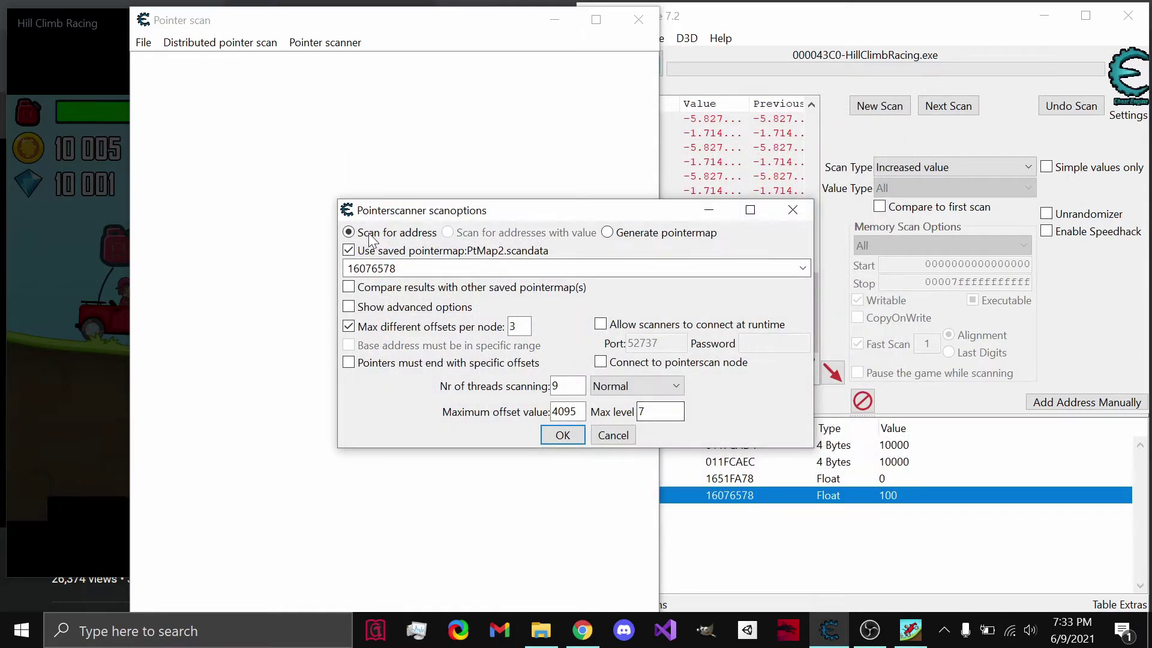
- Enable comparison with other saved pointermaps, choosing PtMap1.scandata with the Gas 1 address 1651FA78
click(383, 293)
click(428, 324)
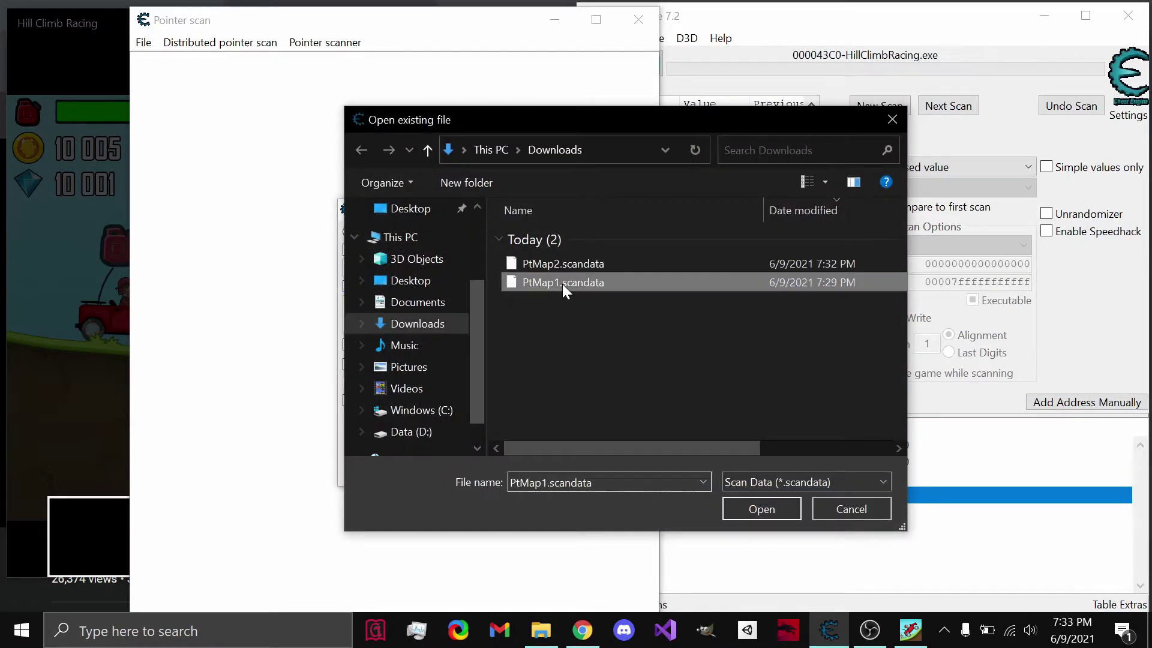
click(775, 510)
click(581, 323)
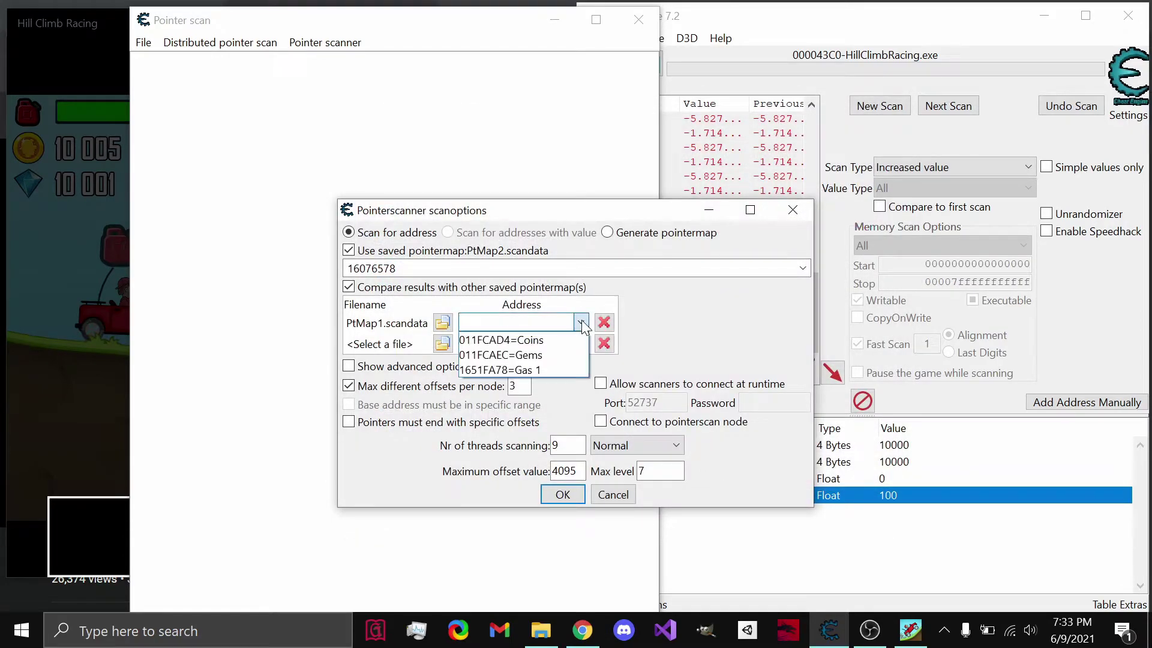
click(552, 366)
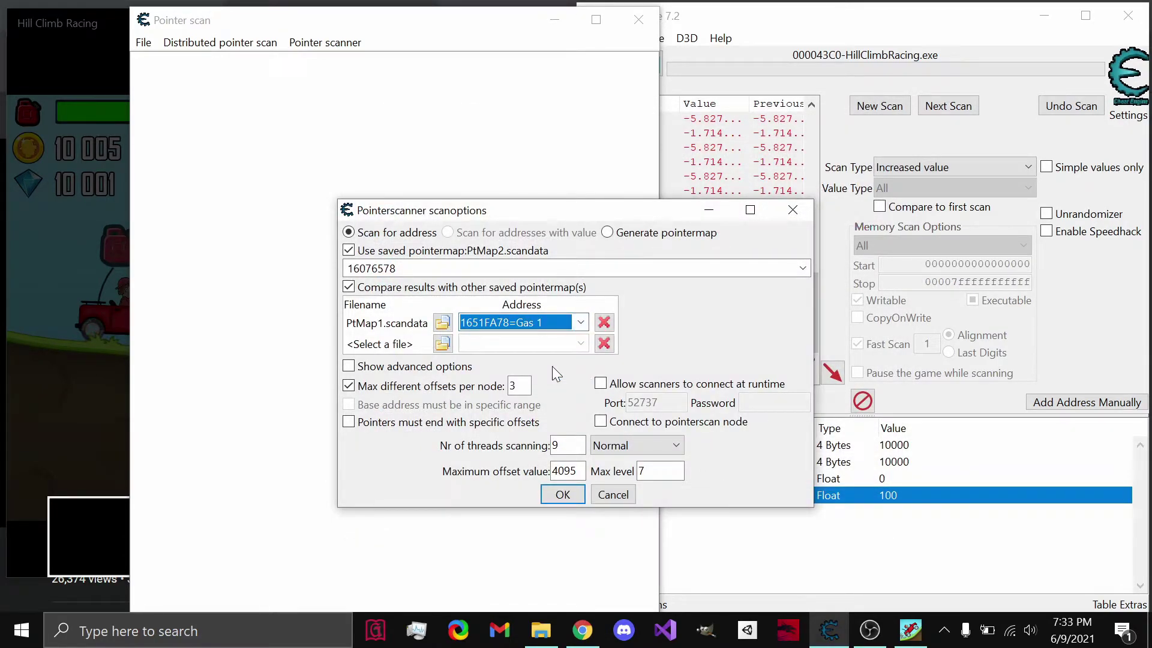
- Run the pointer scan with the configured pointermap comparison and save its results in Downloads as PointerList10.PTR
click(566, 495)
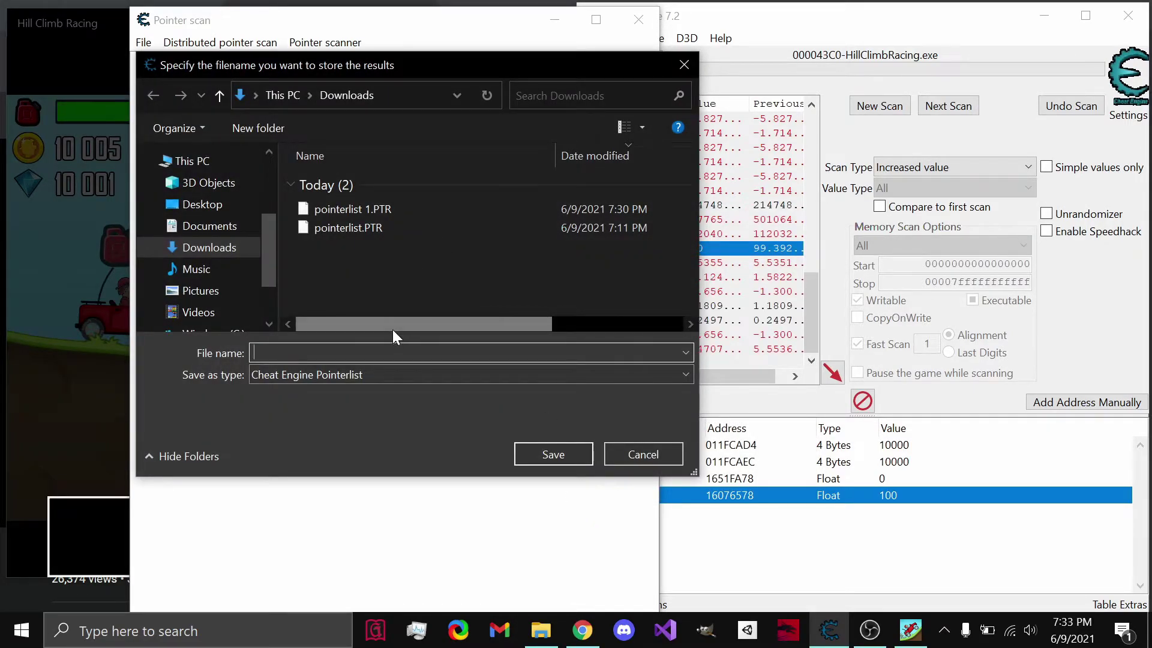
text(Point)
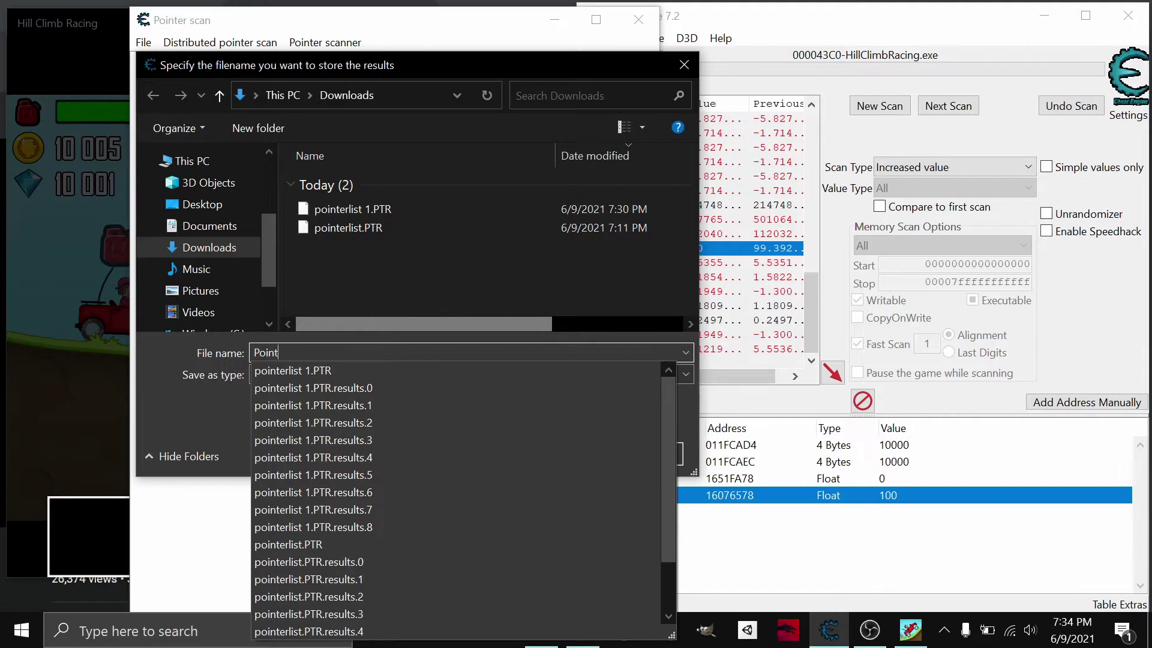
text(erList)
text(2)
key(Return)
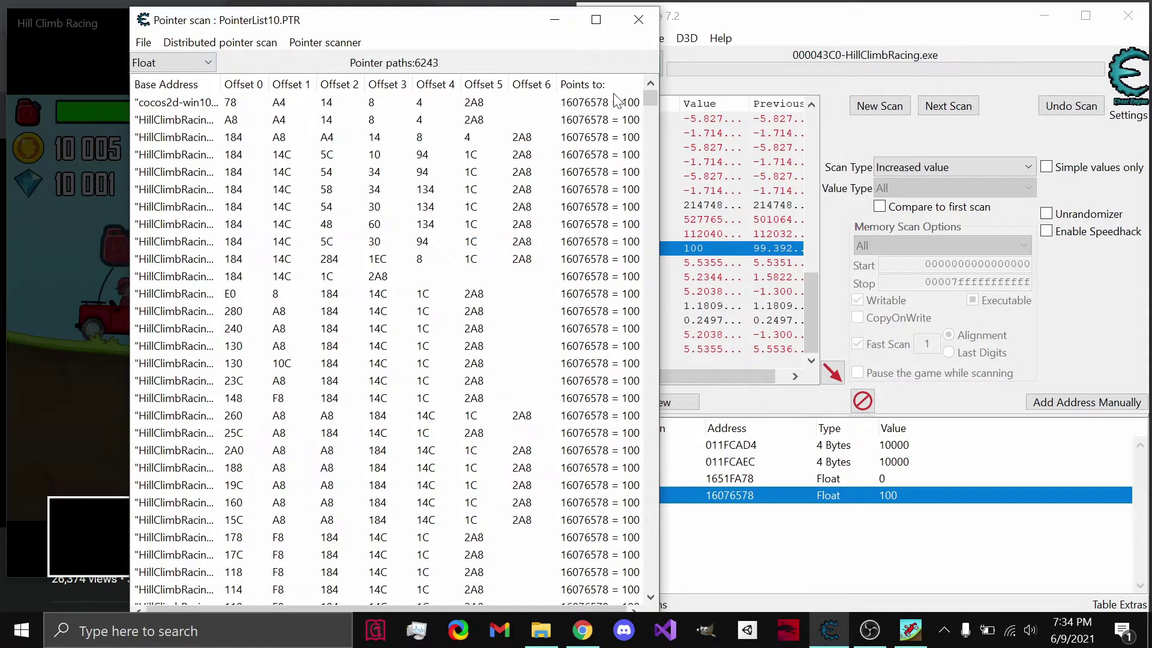
- Show the pointer scan results' values as 4 Bytes and return the value type to Float
click(157, 59)
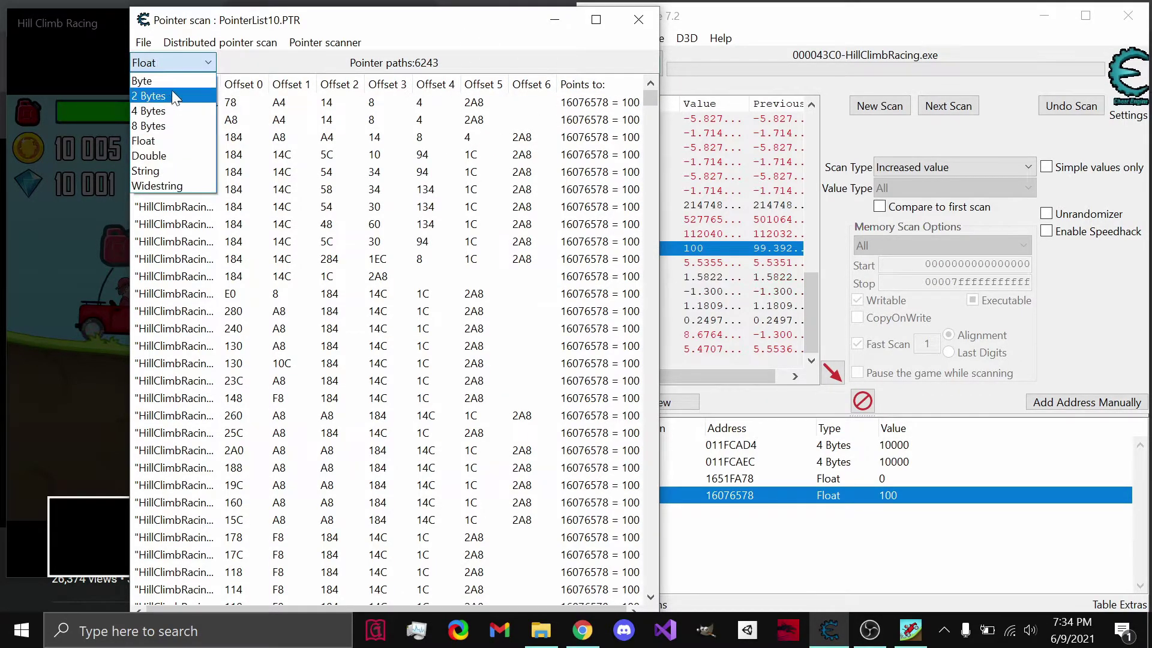
click(163, 109)
click(174, 63)
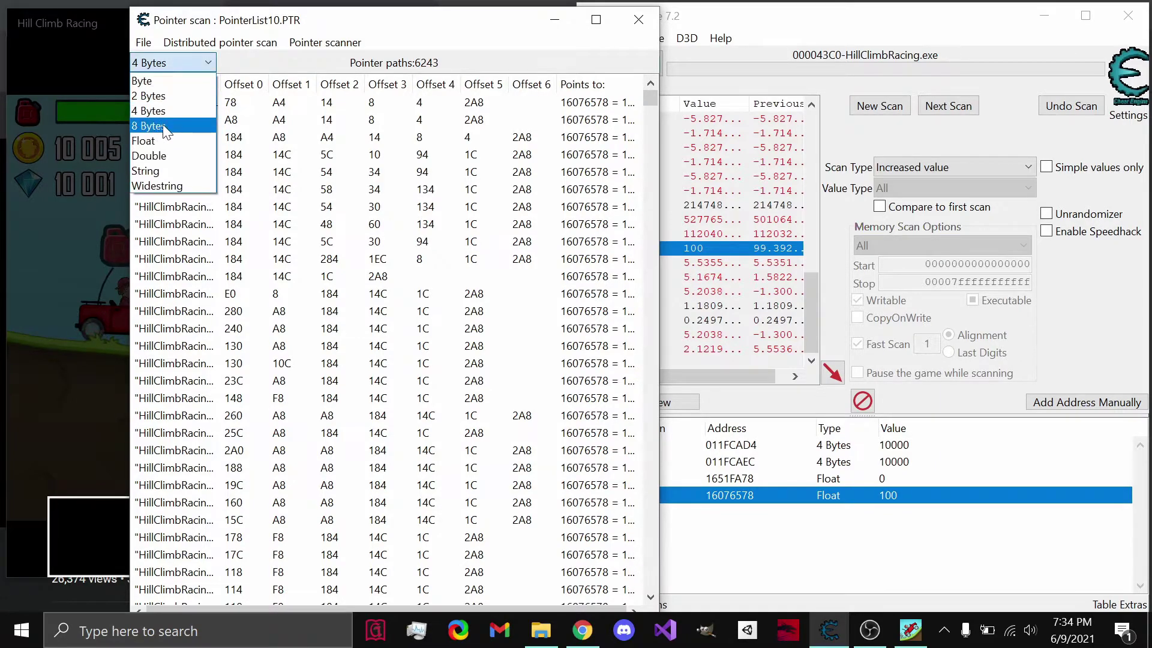
click(162, 141)
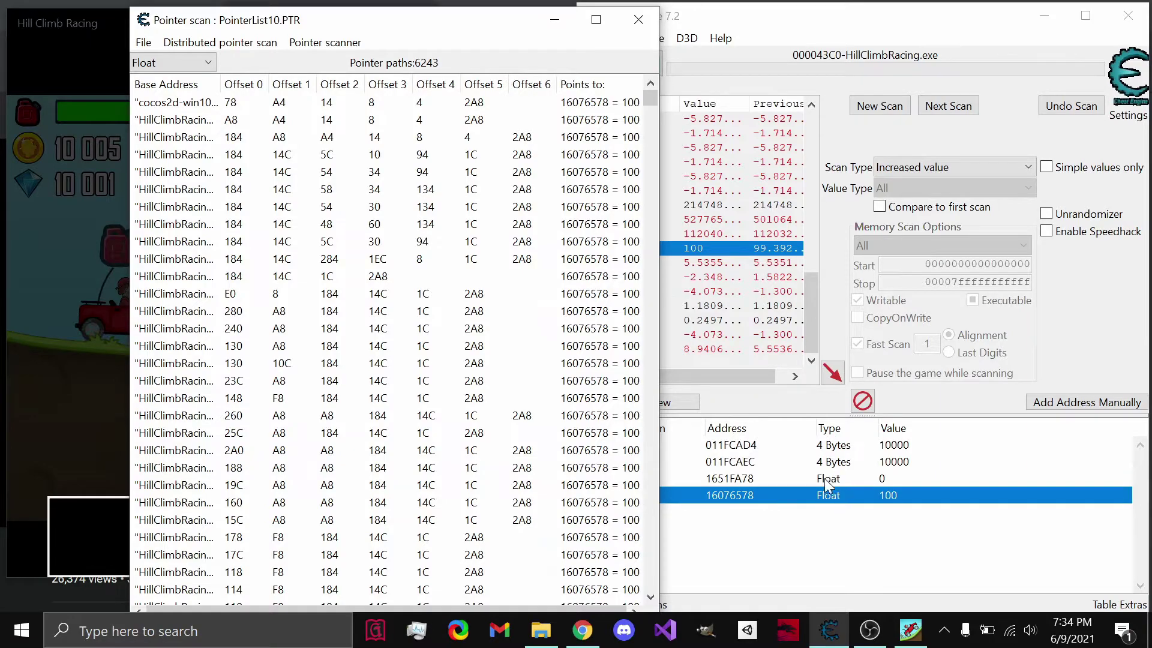
click(832, 532)
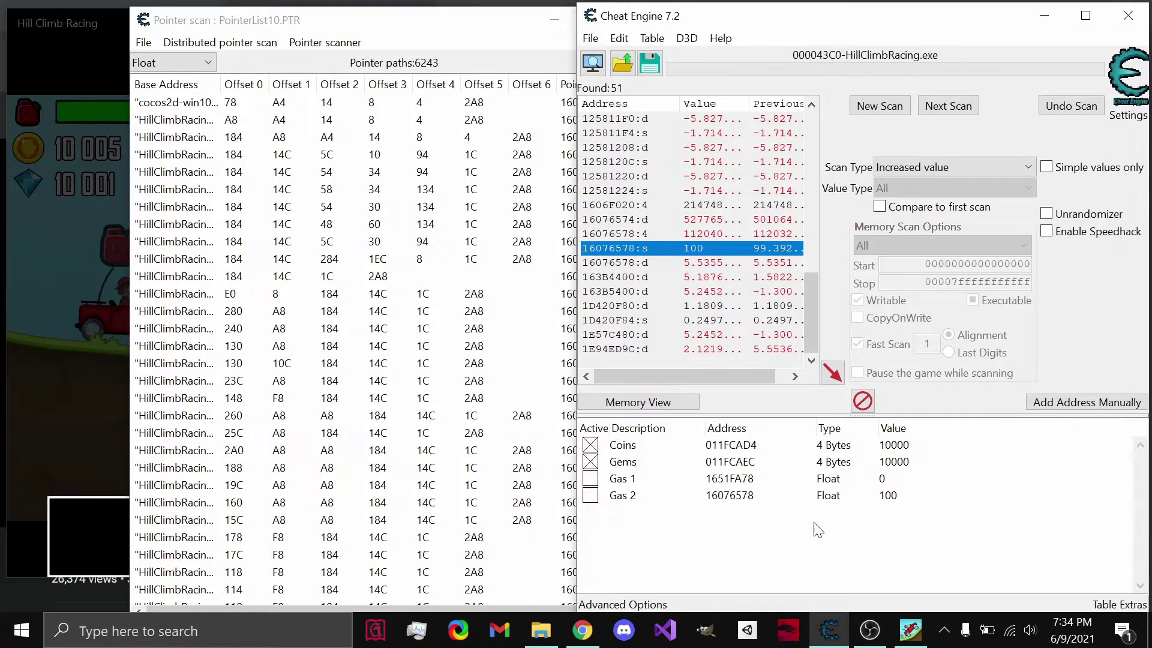
click(362, 24)
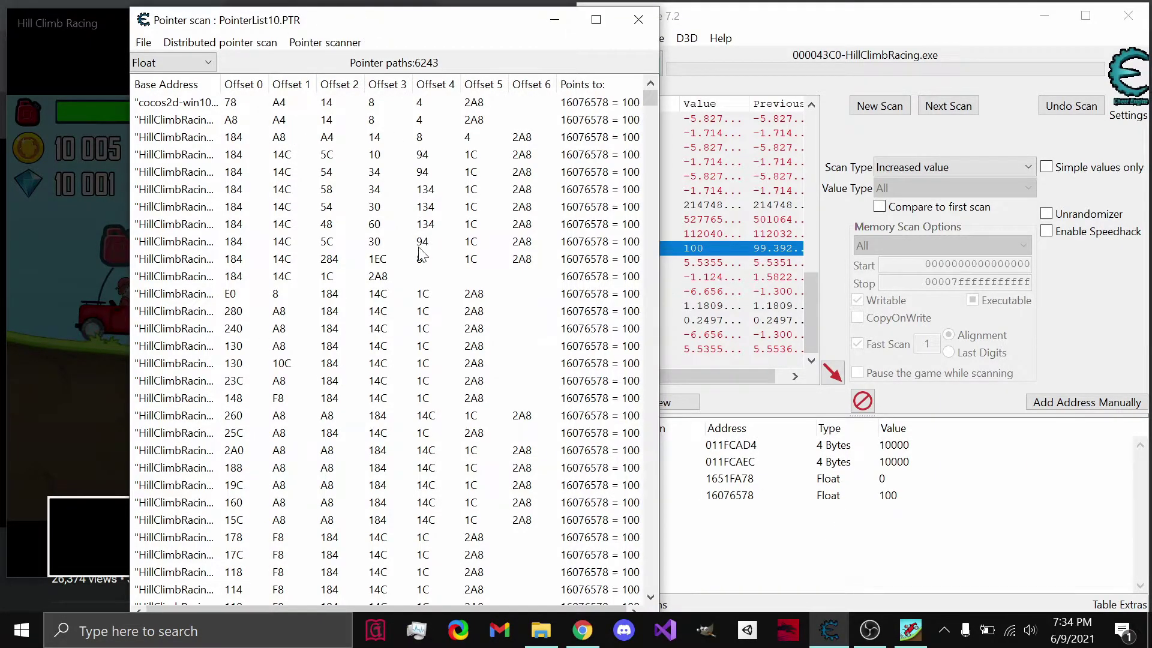
drag(654, 103, 625, 29)
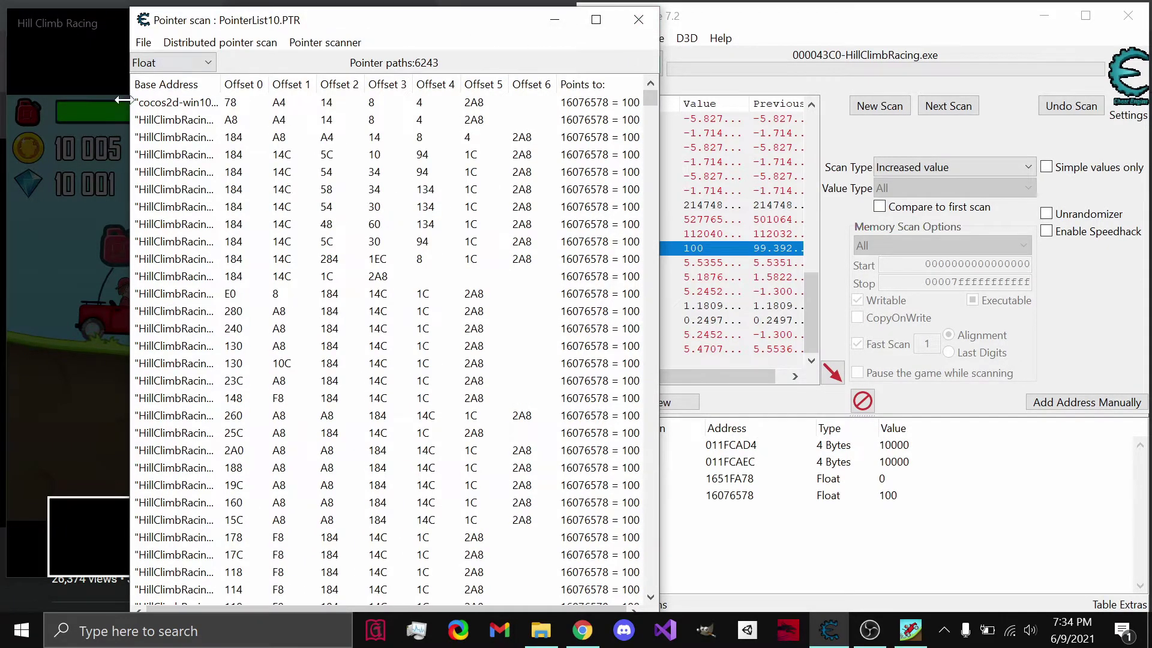
- Add five HillClimbRacing.exe pointer paths from the first part of the scan results to the address list
click(160, 121)
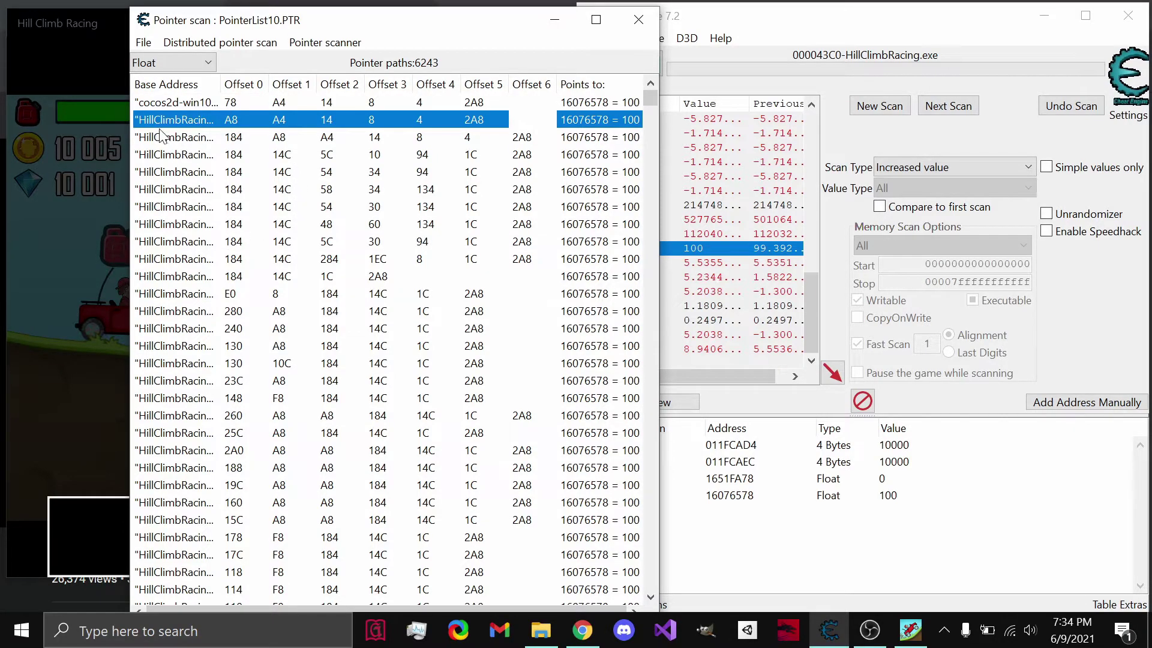
double_click(168, 124)
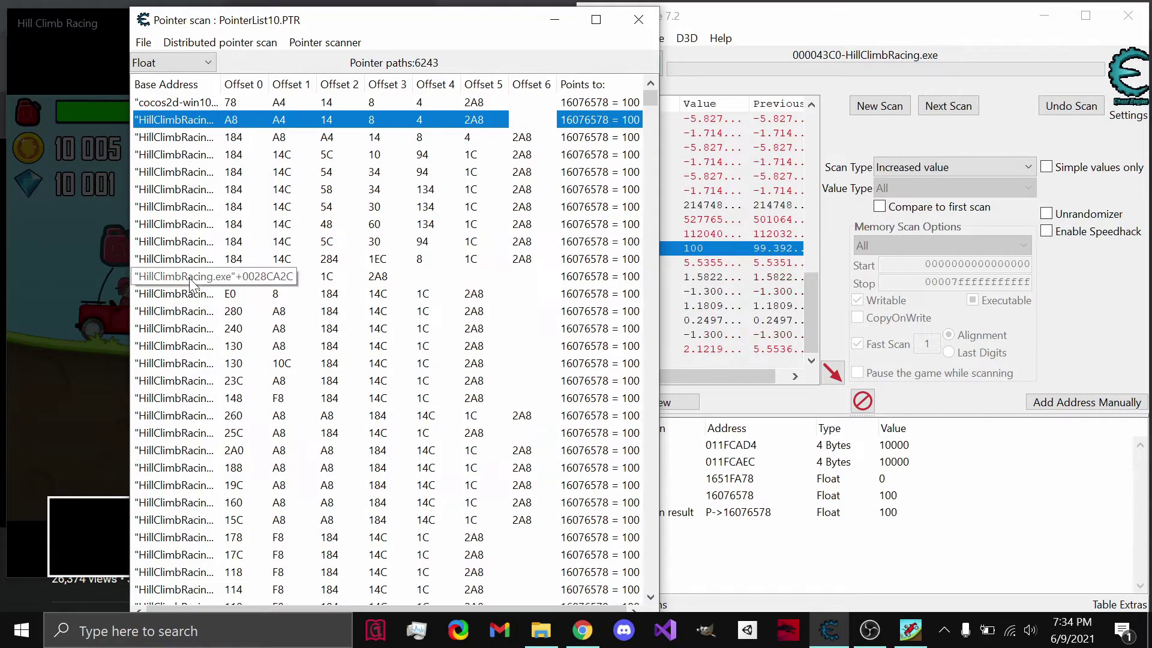
double_click(192, 277)
double_click(203, 401)
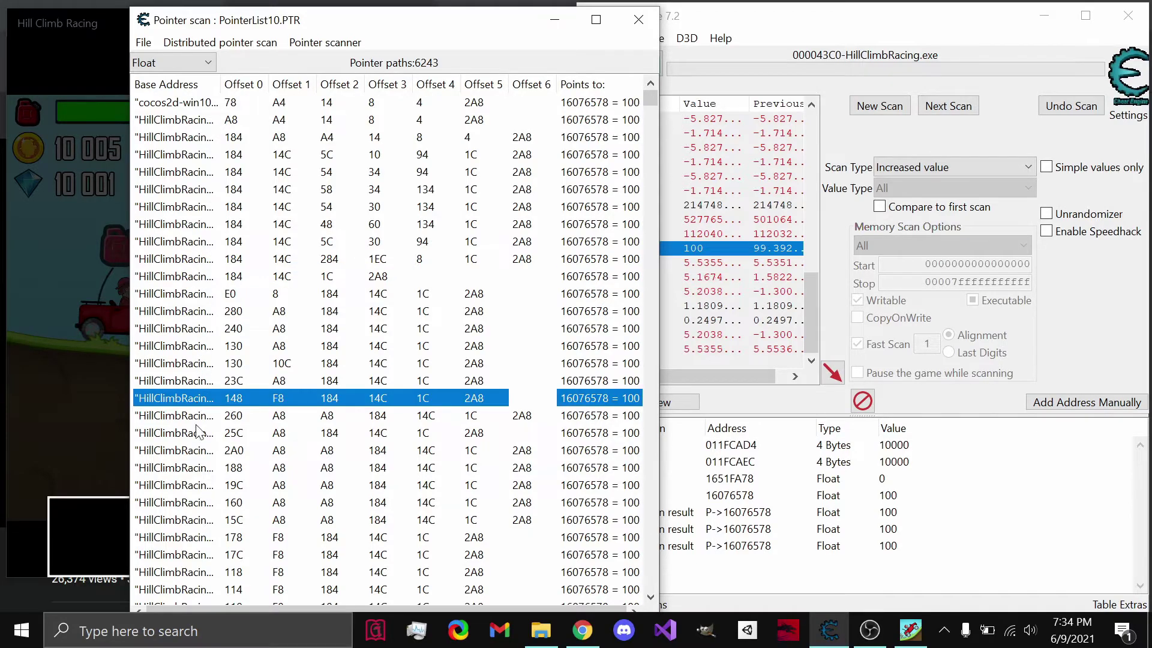
double_click(201, 419)
double_click(195, 521)
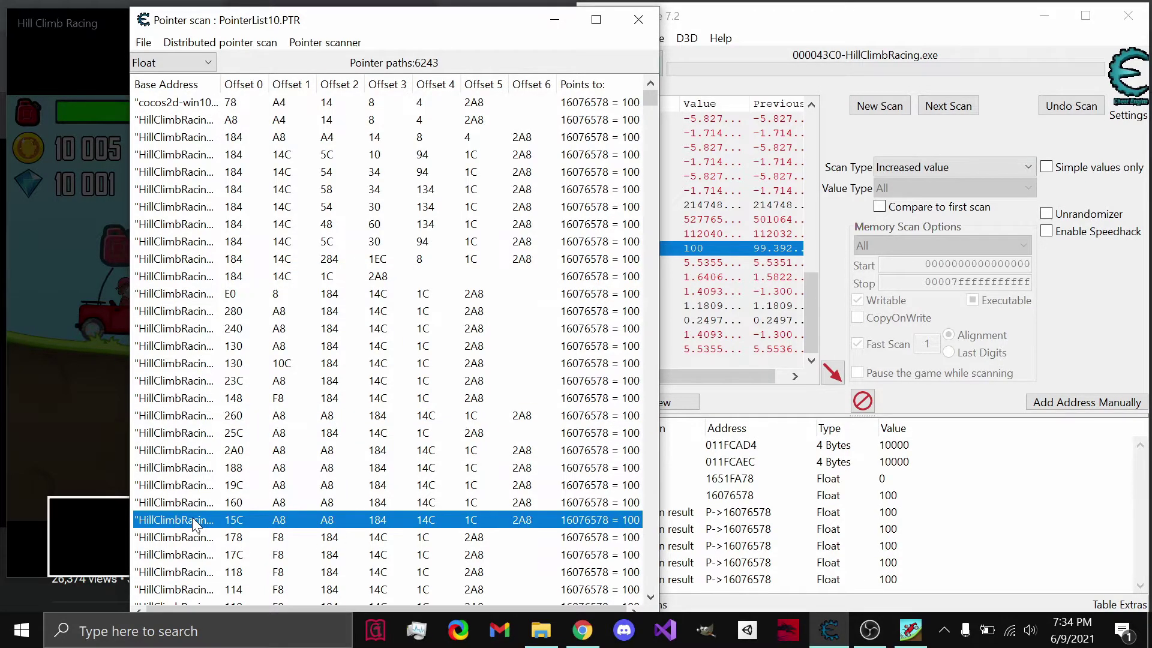
- Add three more HillClimbRacing.exe pointer paths from further down the results and close the pointer scan window
drag(650, 103, 651, 163)
double_click(198, 277)
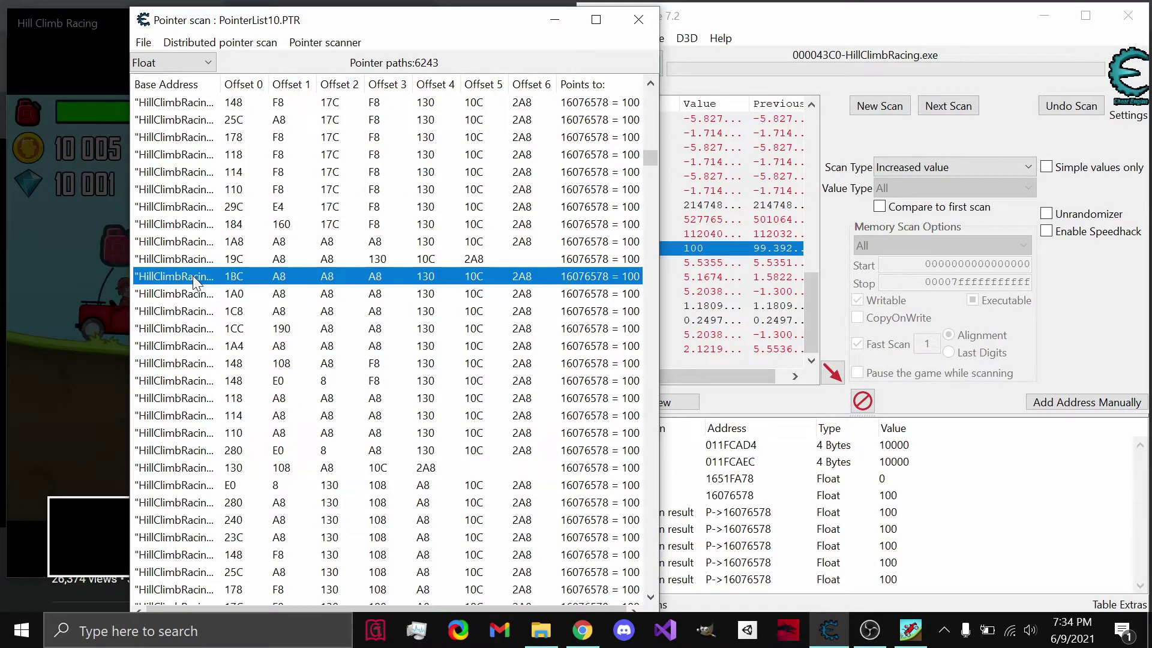
double_click(197, 399)
double_click(184, 489)
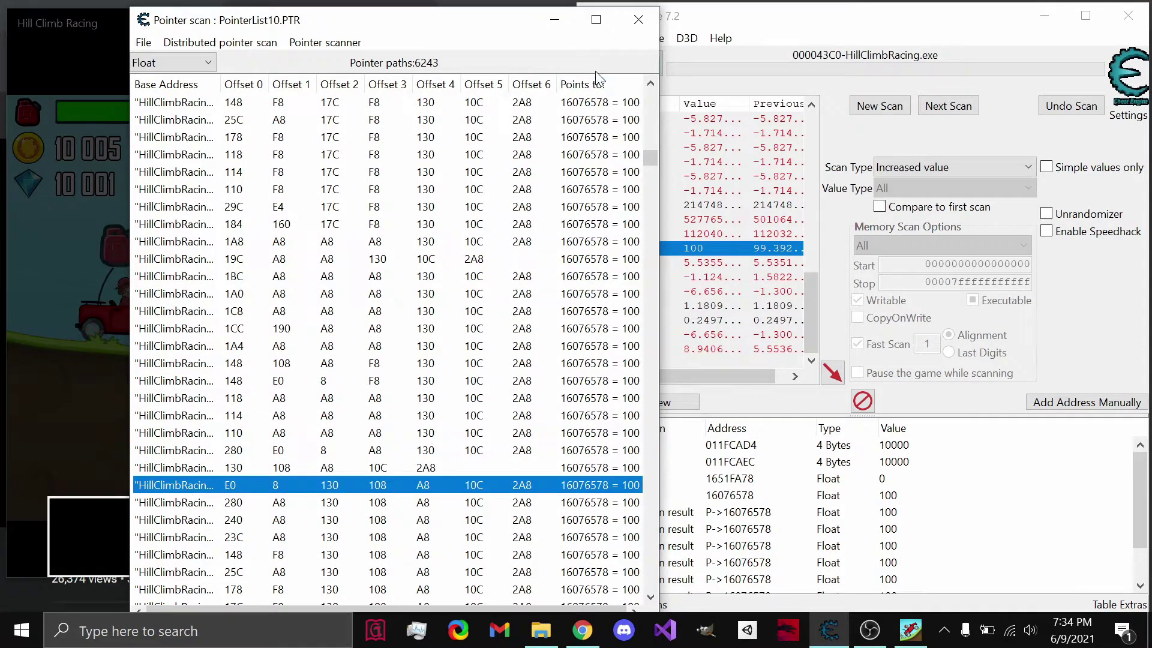
click(638, 20)
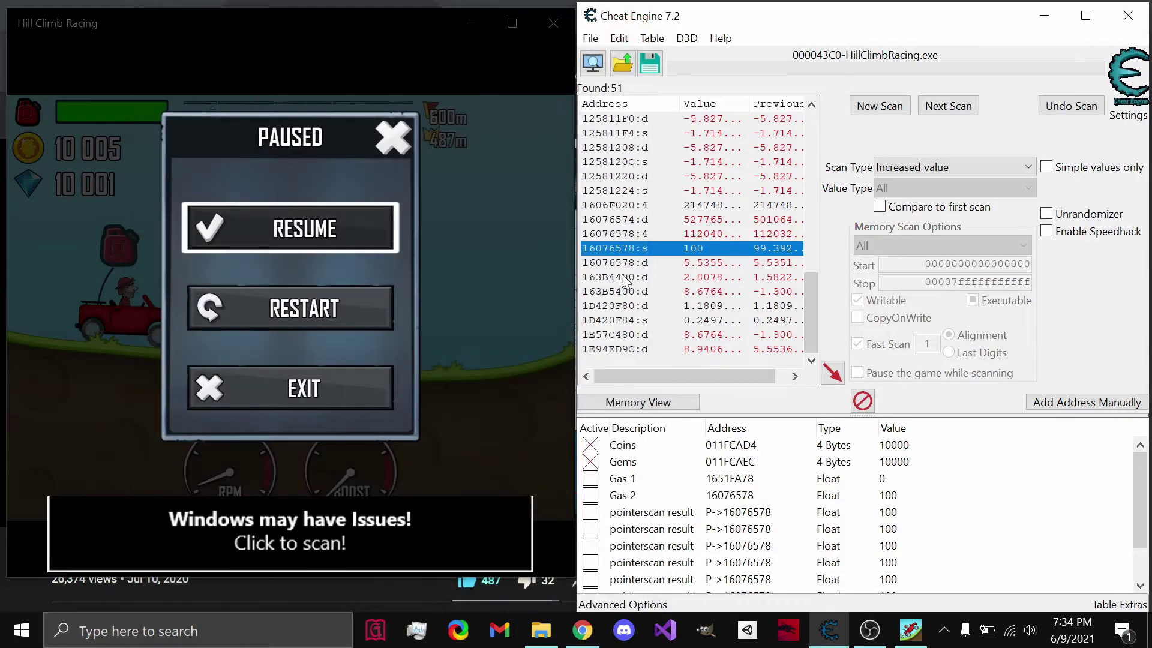
- Close Hill Climb Racing, relaunch it and take the game out of full screen
click(552, 15)
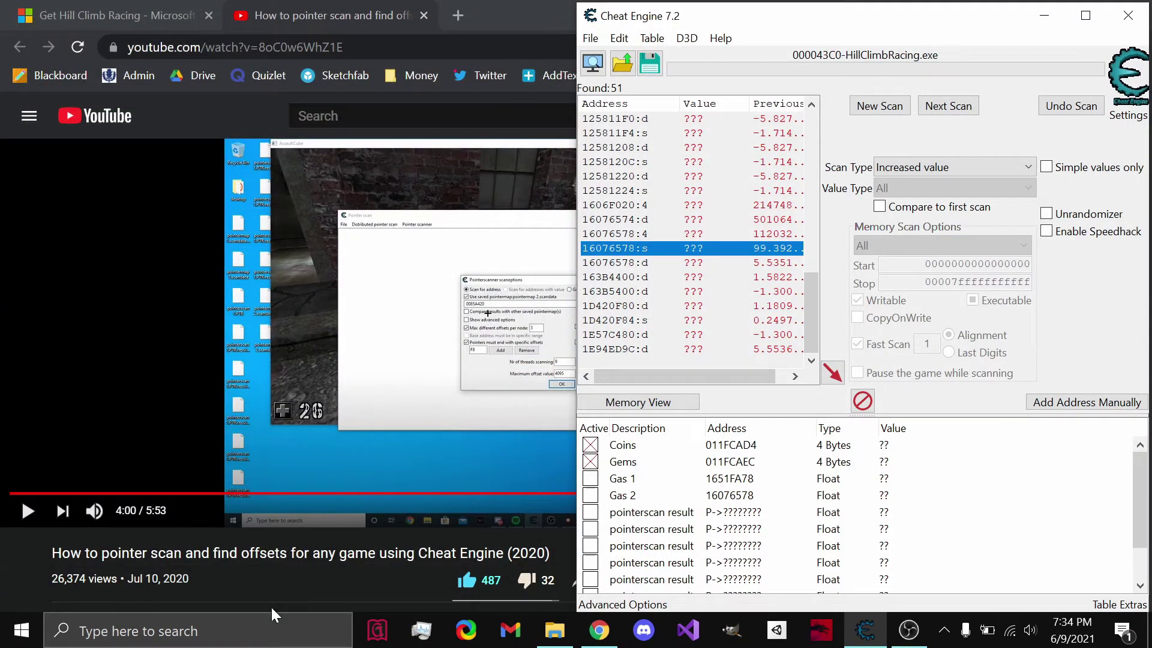
click(271, 624)
text(hill)
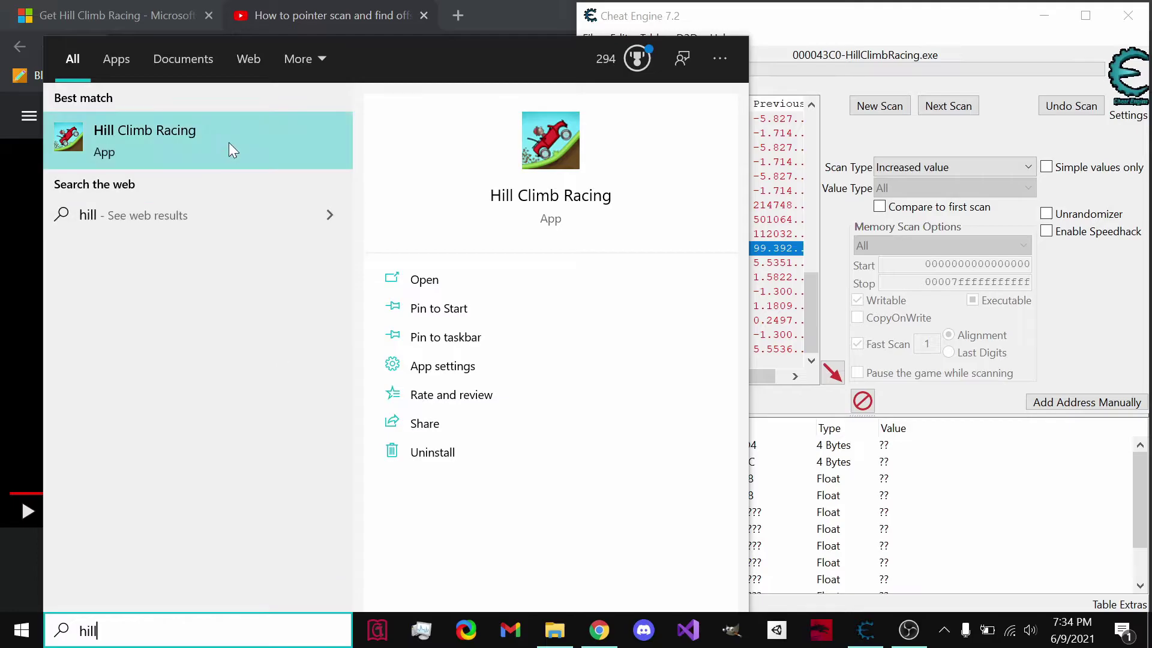
click(229, 144)
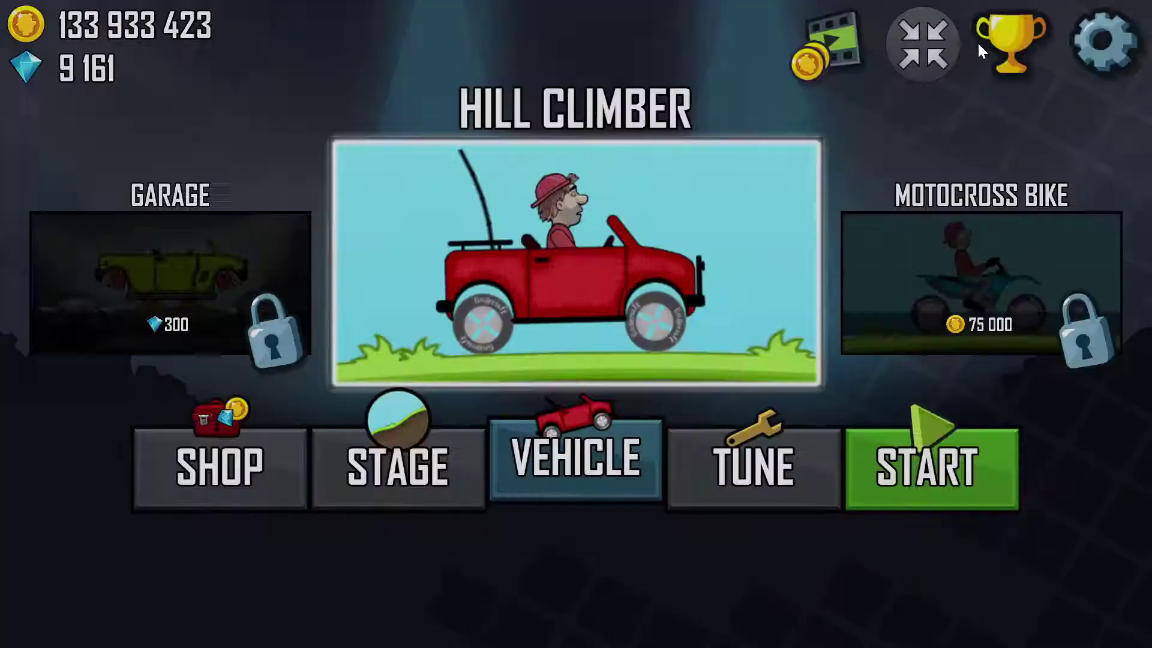
click(927, 48)
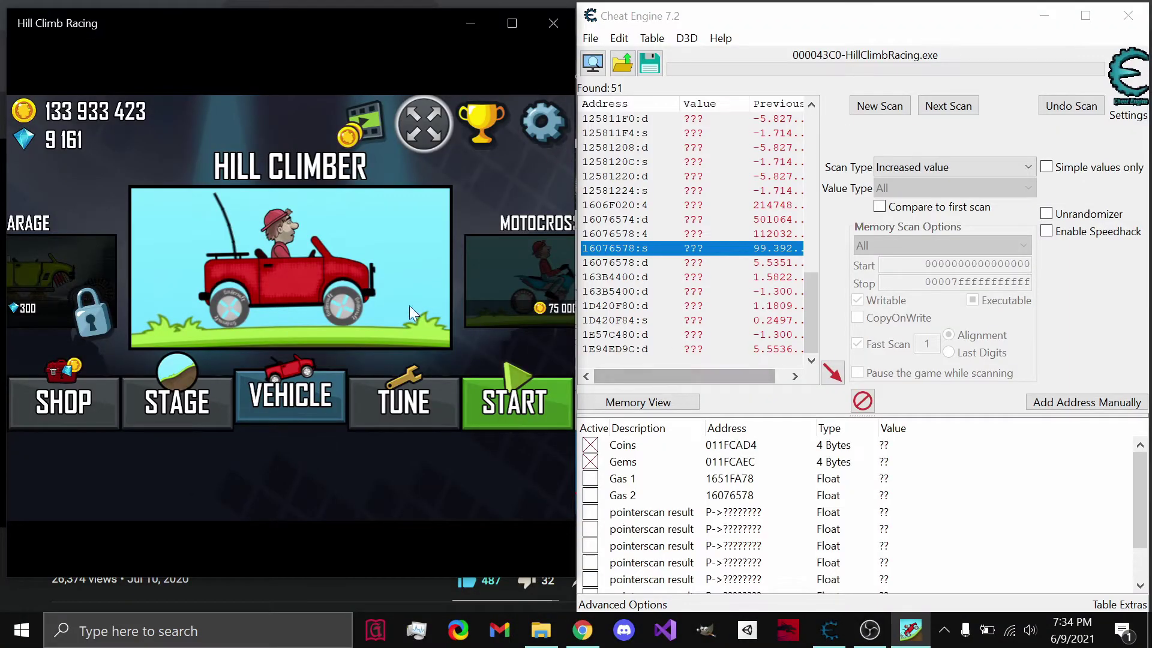
- Start a race with the Hill Climber vehicle and pause the game
click(385, 292)
click(499, 396)
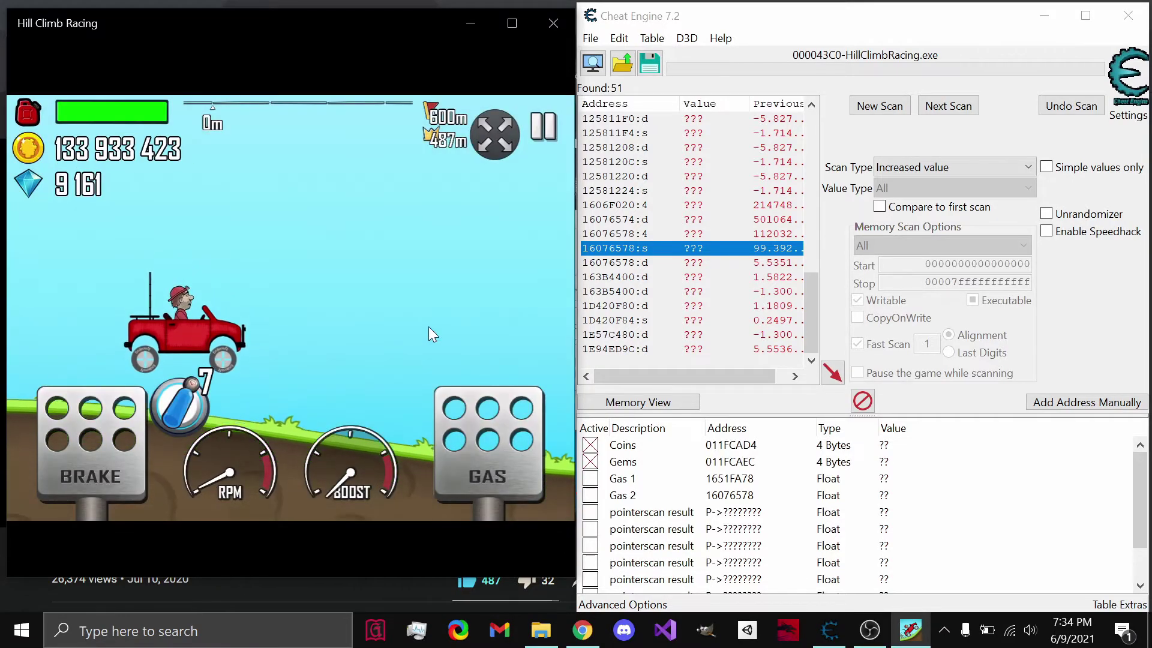
key(Escape)
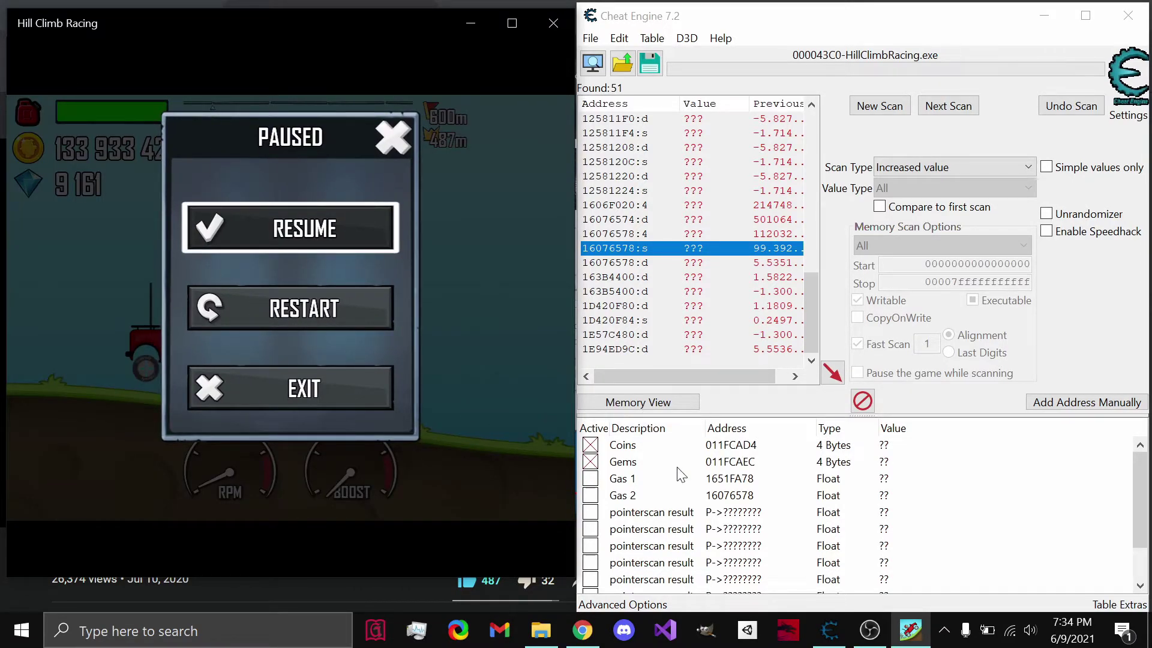
- Attach Cheat Engine to the new process 000048E0-HillClimbRacing.exe, keeping the current address list
click(592, 63)
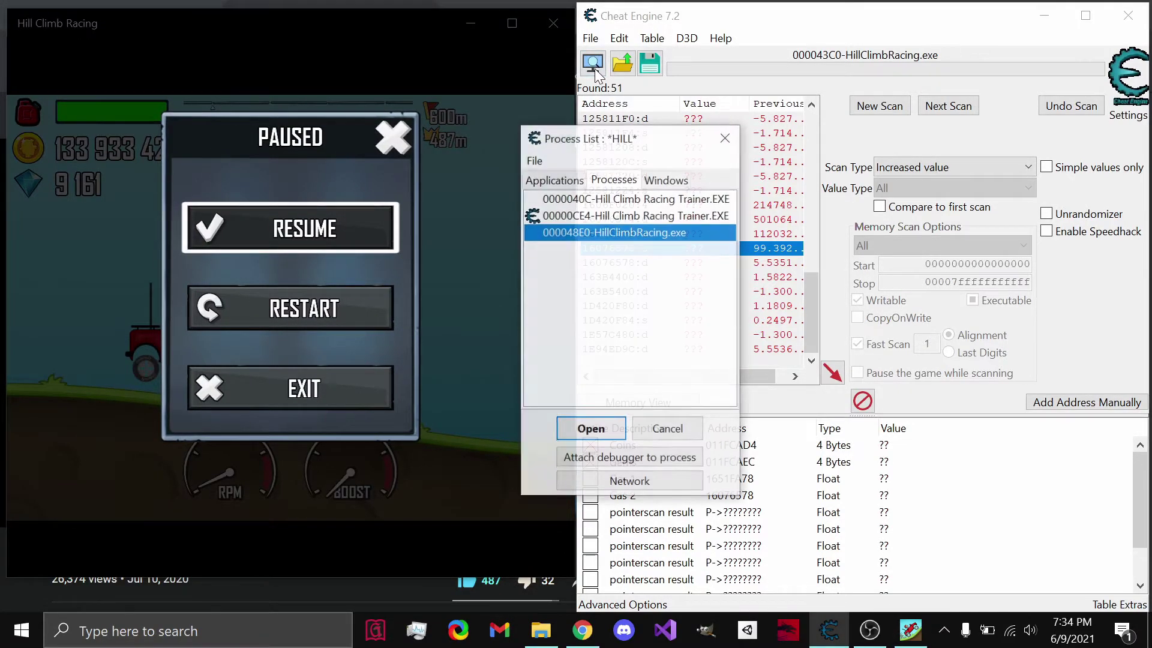
double_click(656, 232)
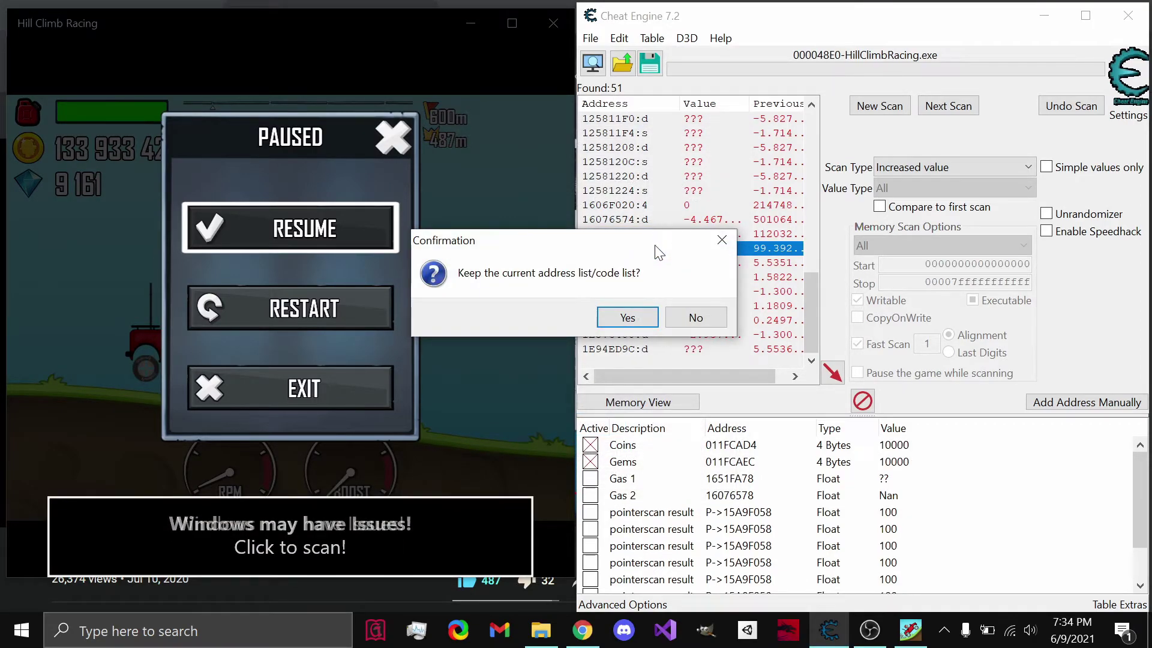
click(627, 318)
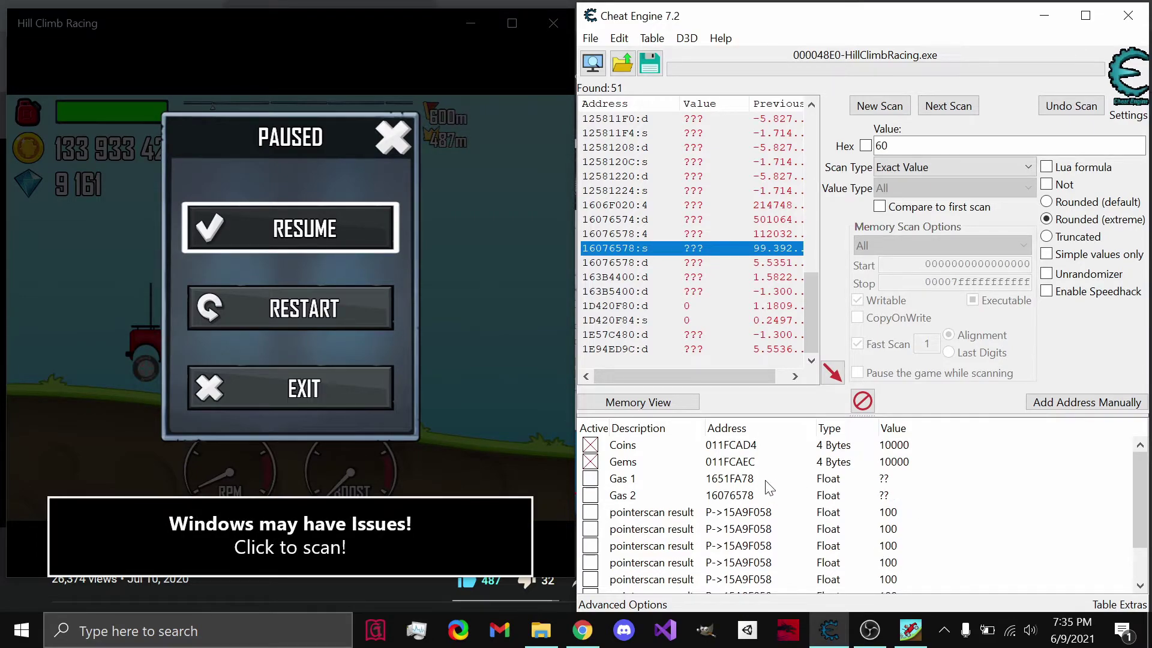
- Delete the outdated Gas 1 and Gas 2 entries from the address list
click(746, 483)
shift+click(840, 492)
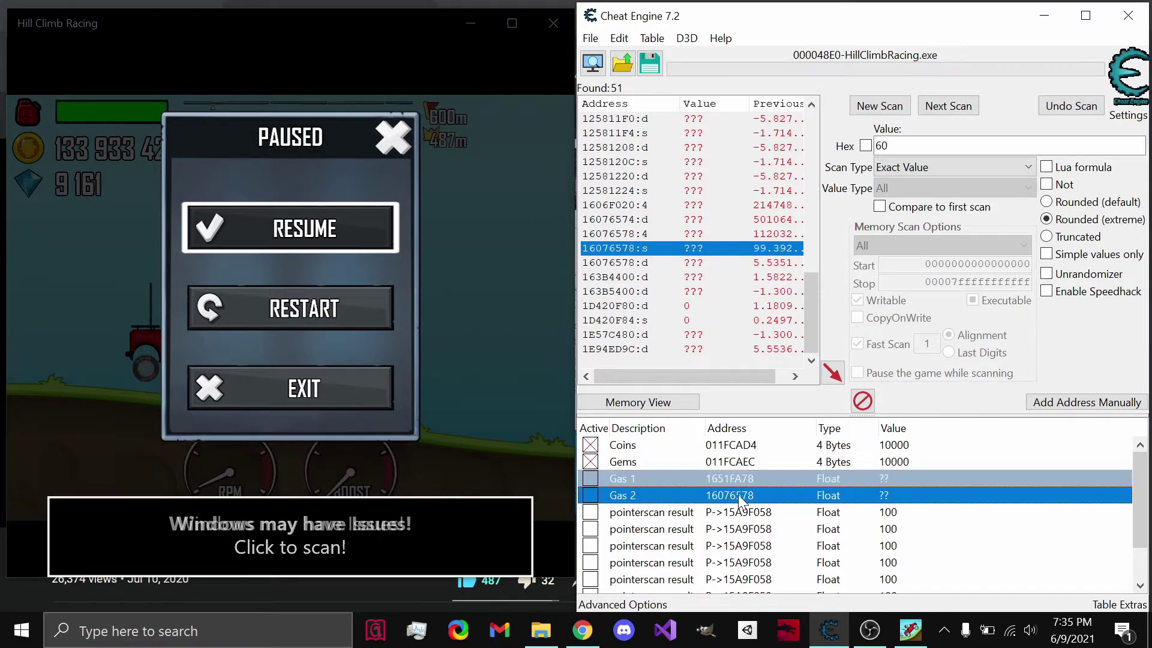
right_click(867, 483)
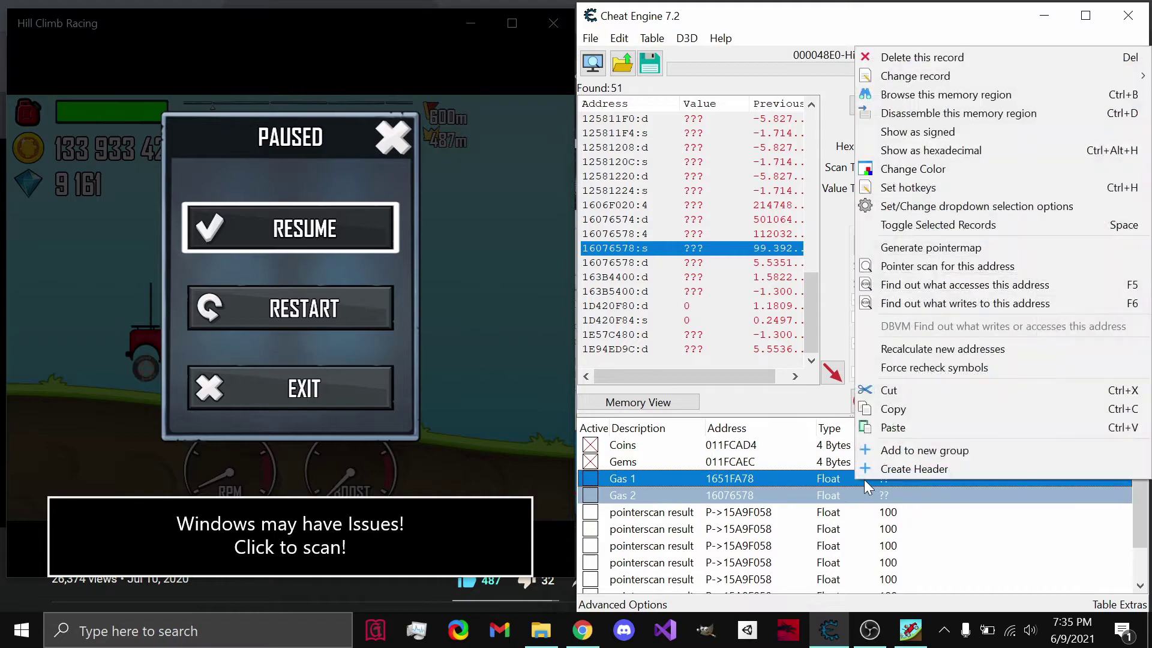
click(910, 60)
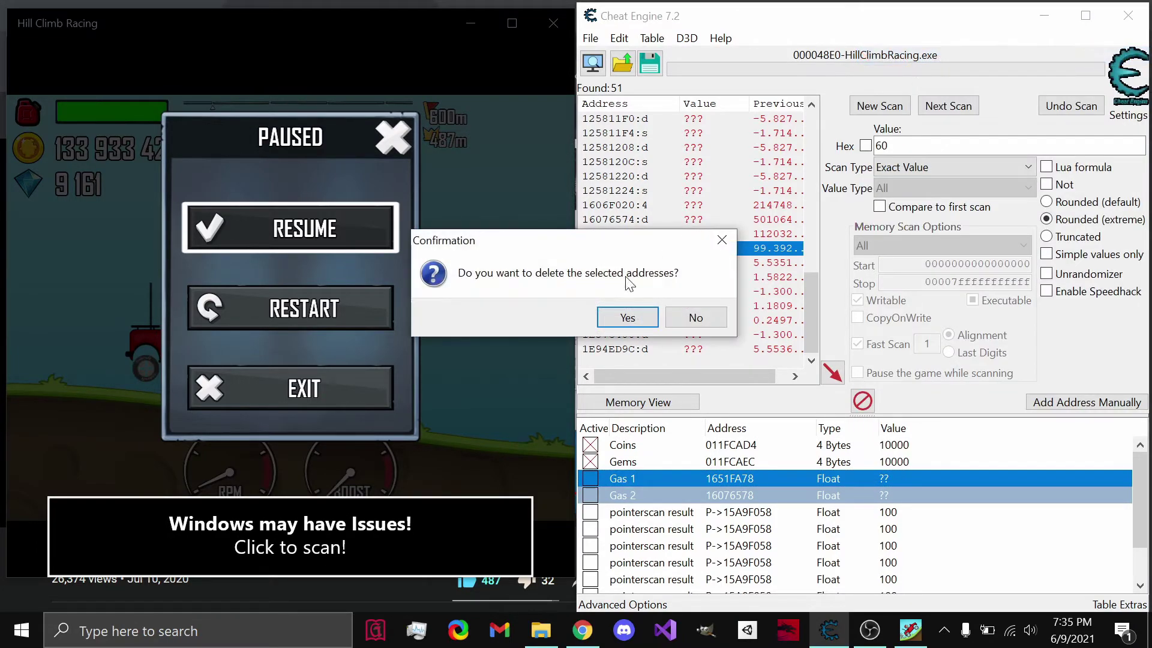
click(626, 316)
- Set the value of the first pointerscan result in the address list to 5
scroll(1142, 491, down, 1)
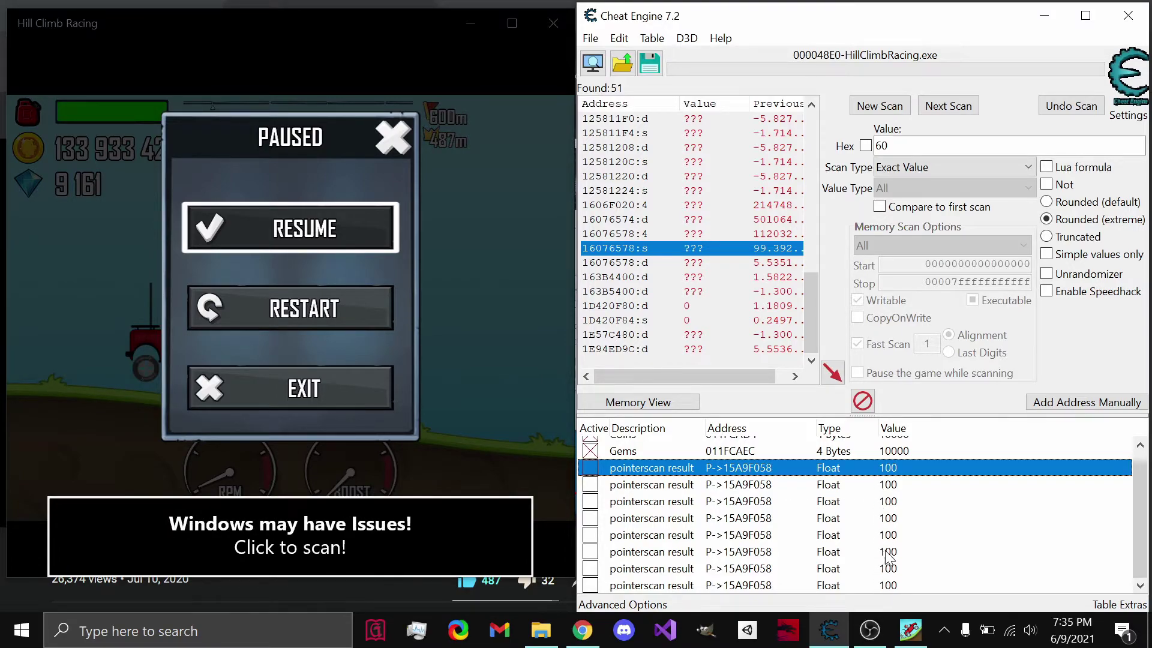
double_click(895, 473)
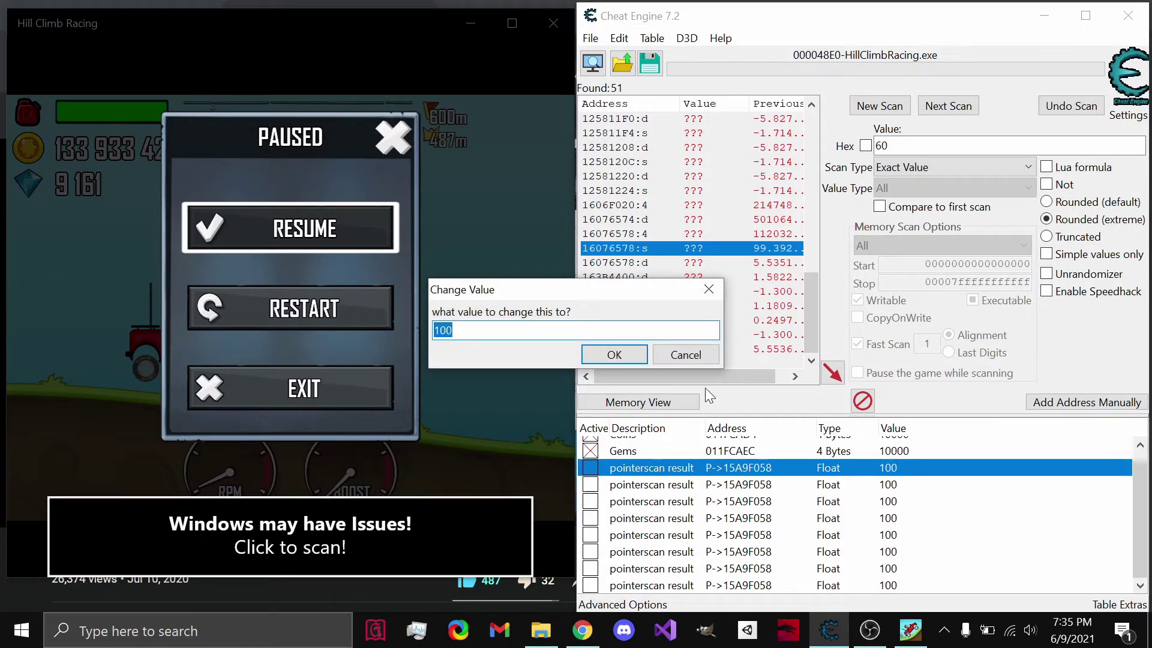
text(5)
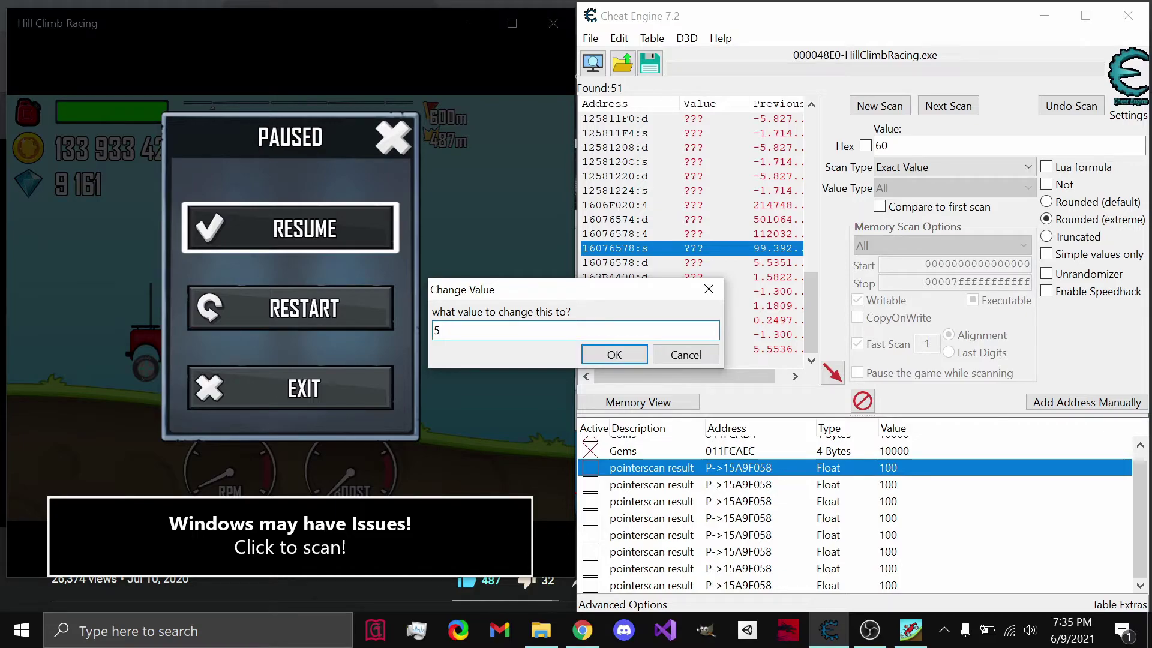
click(602, 355)
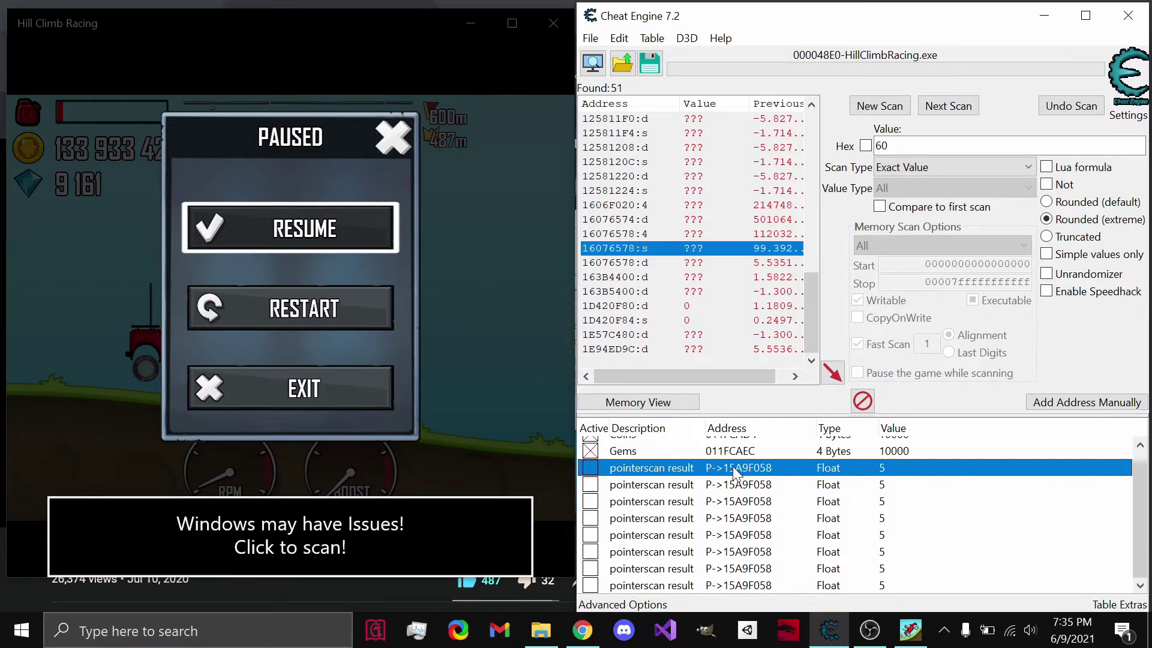
- Delete all pointerscan results except the first one from the address list
click(759, 486)
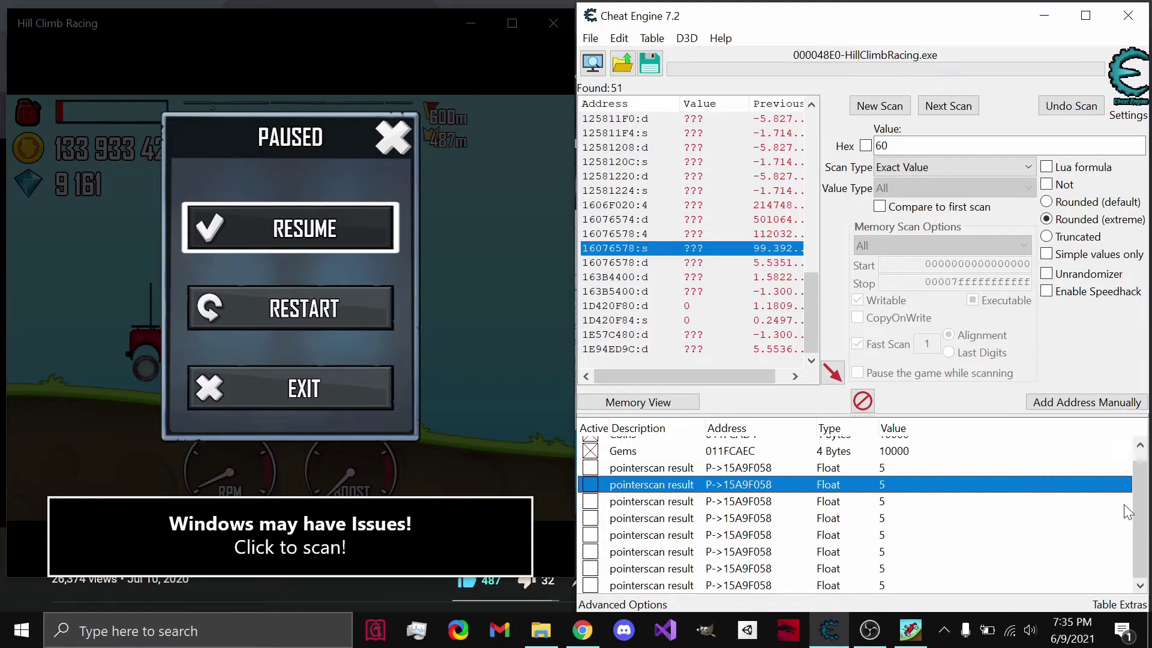
shift+click(894, 591)
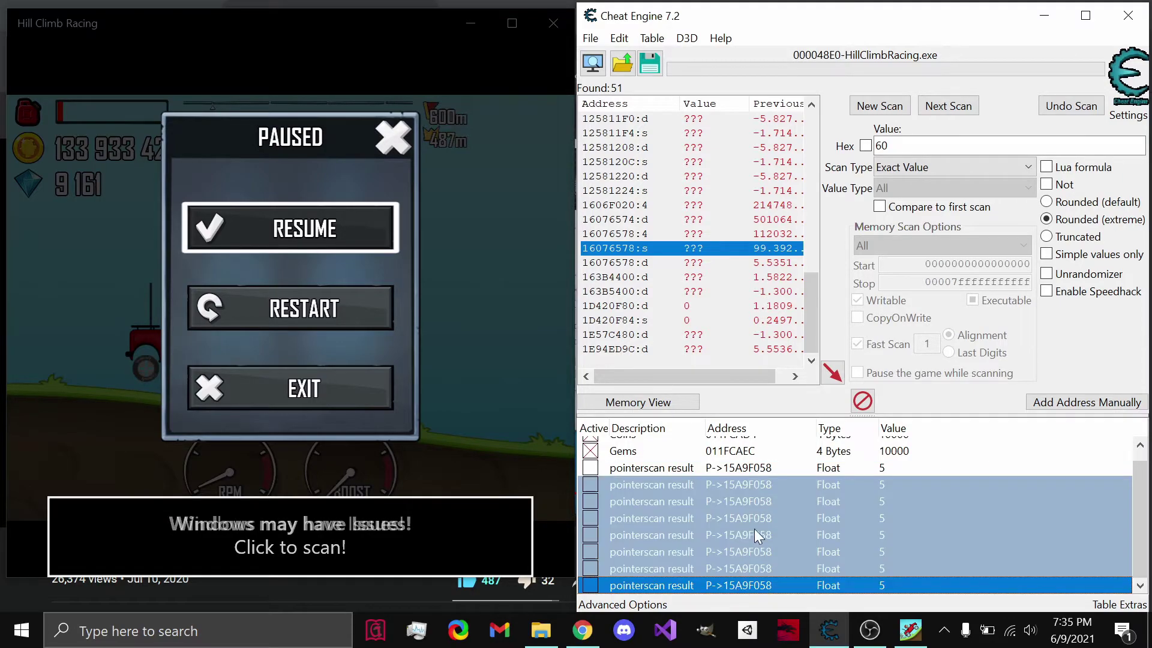
right_click(754, 529)
click(831, 108)
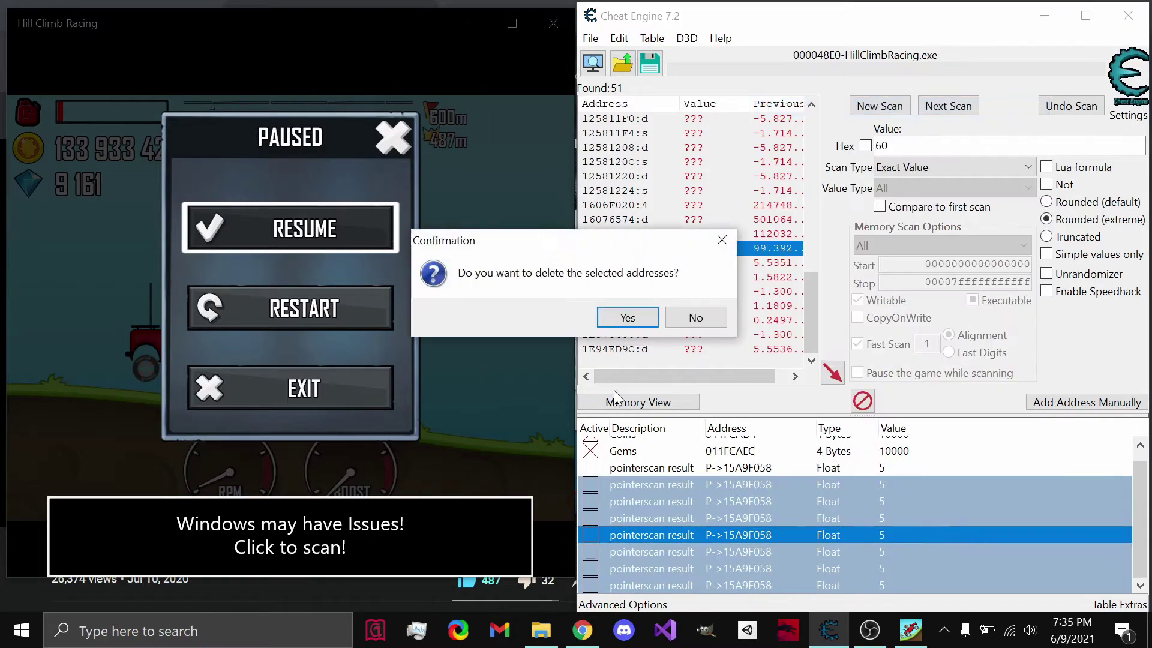
click(626, 316)
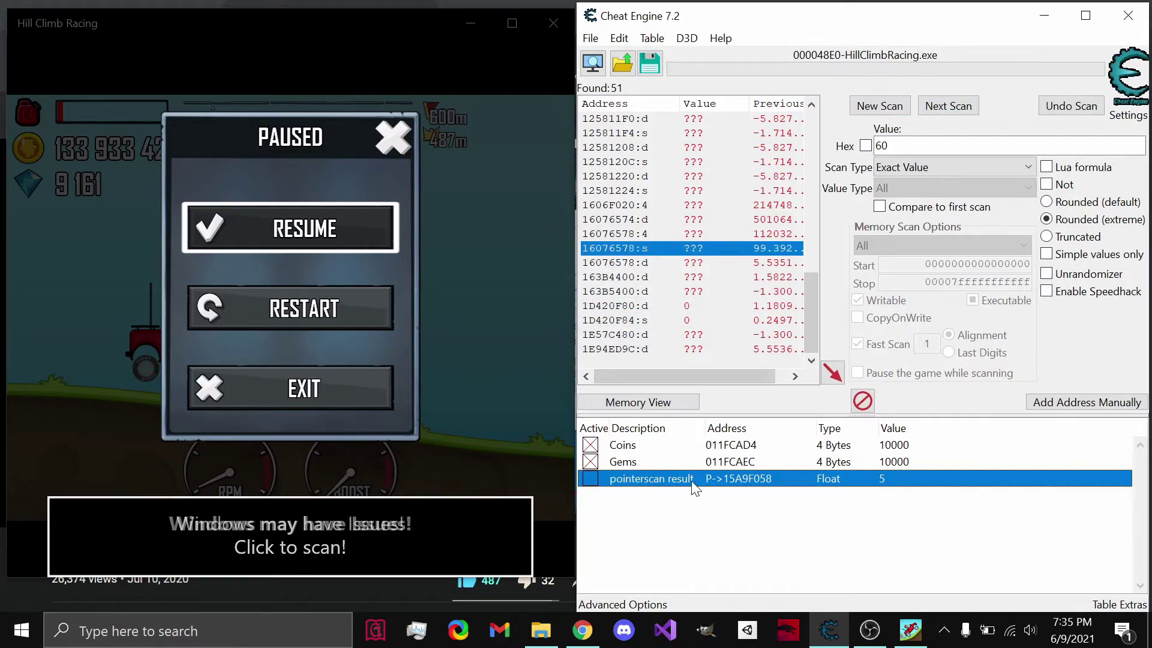
- Rename the remaining pointerscan result as Gas and set its value to 100
double_click(640, 479)
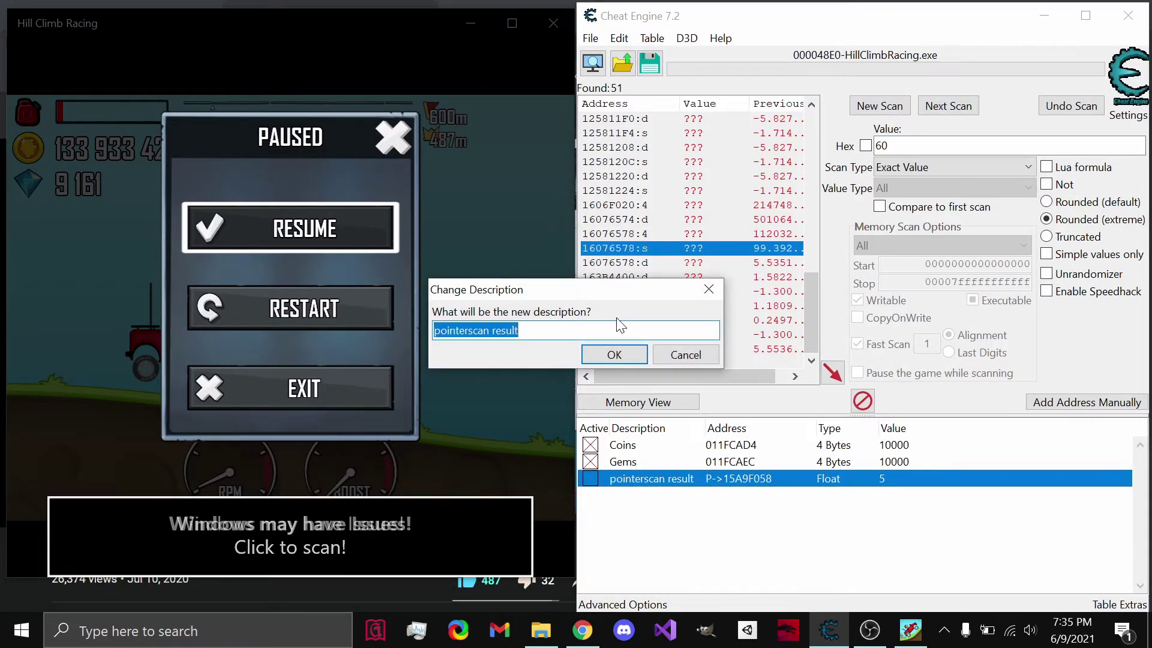
text(Gas)
key(Return)
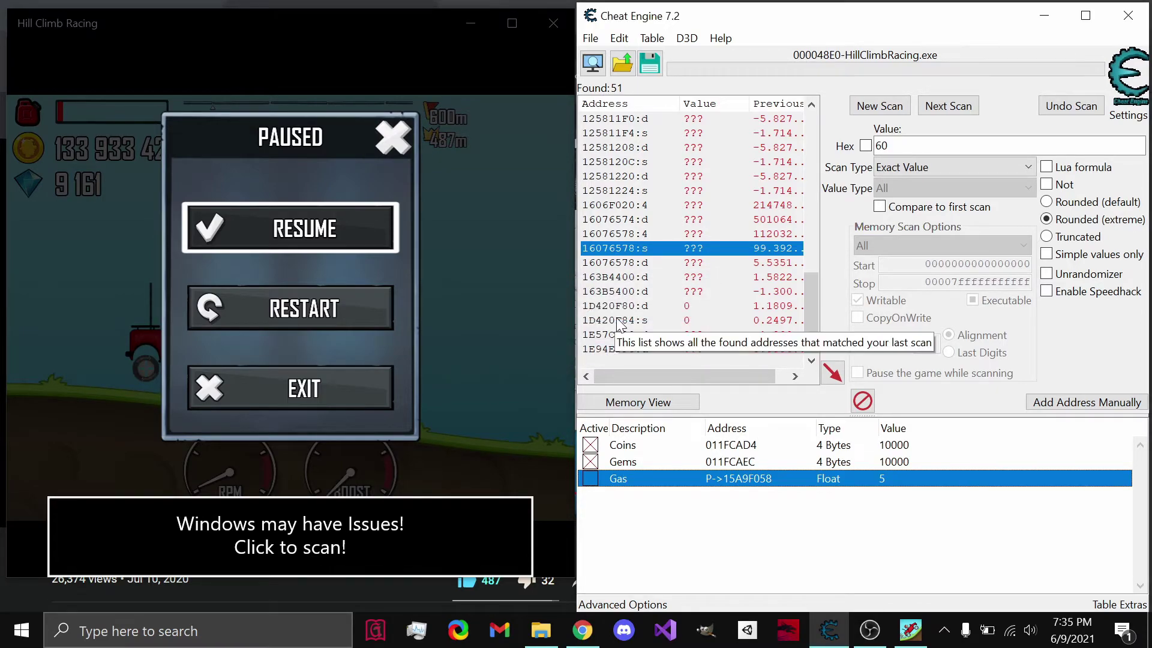
double_click(883, 480)
text(100)
key(Return)
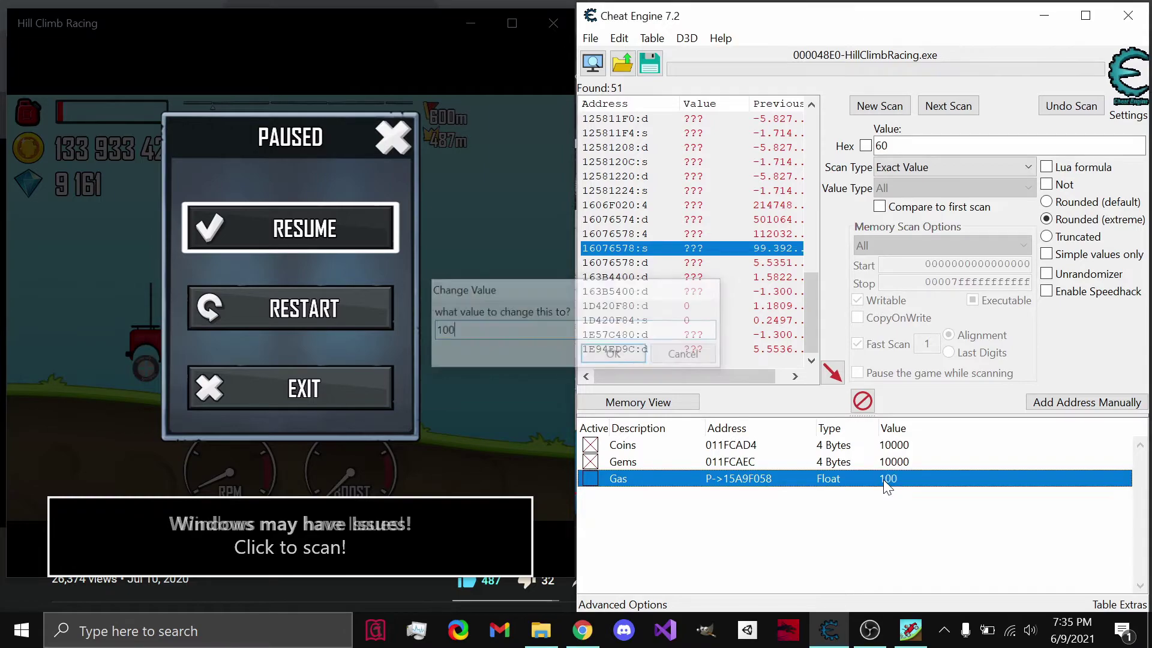
- Resume the race, drive the car forward briefly to check the fuel level, and pause again
click(348, 238)
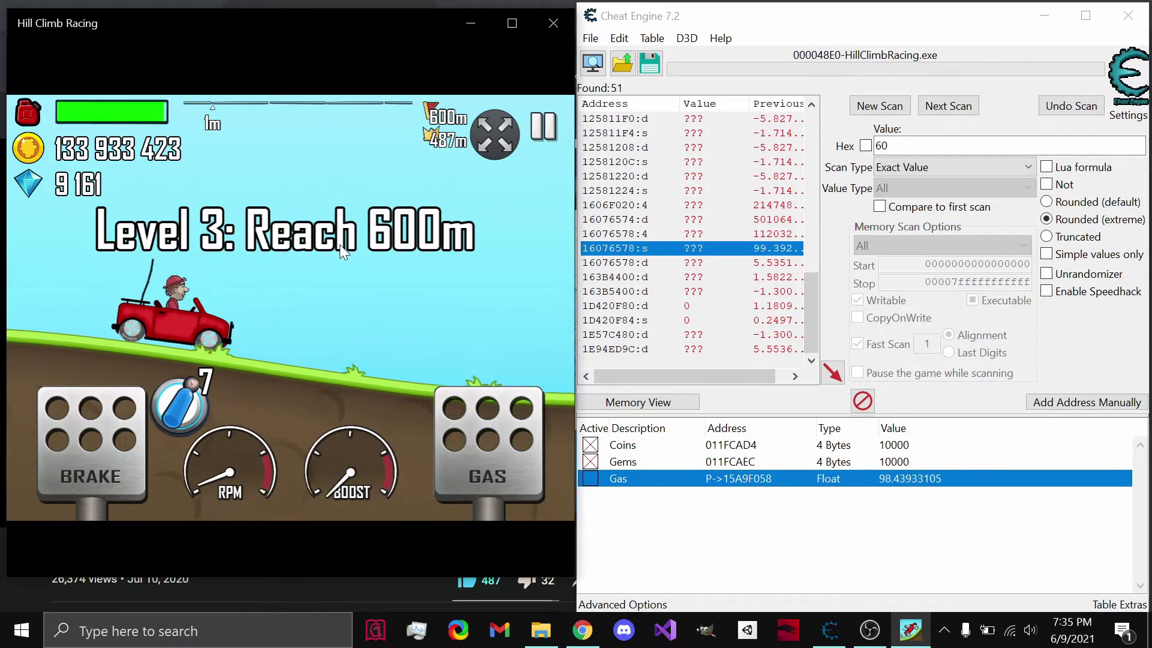
key(Right)
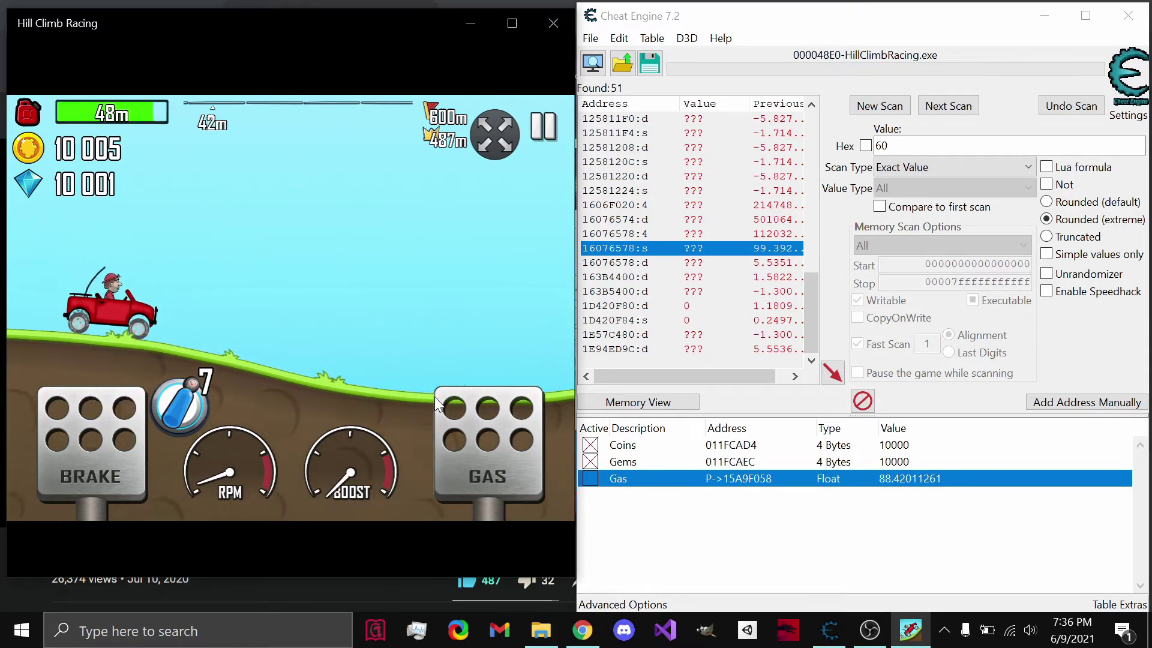
key(Escape)
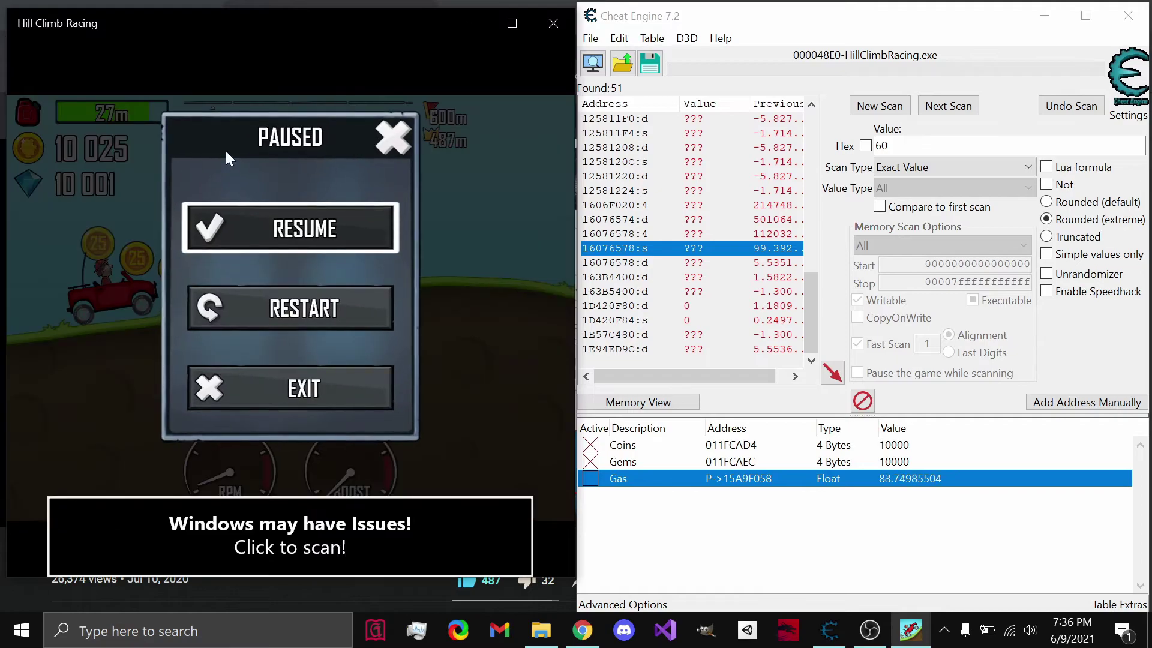
- Freeze the Gas entry at 100, and test it by driving in the resumed race before pausing again
double_click(908, 480)
text(100)
key(Return)
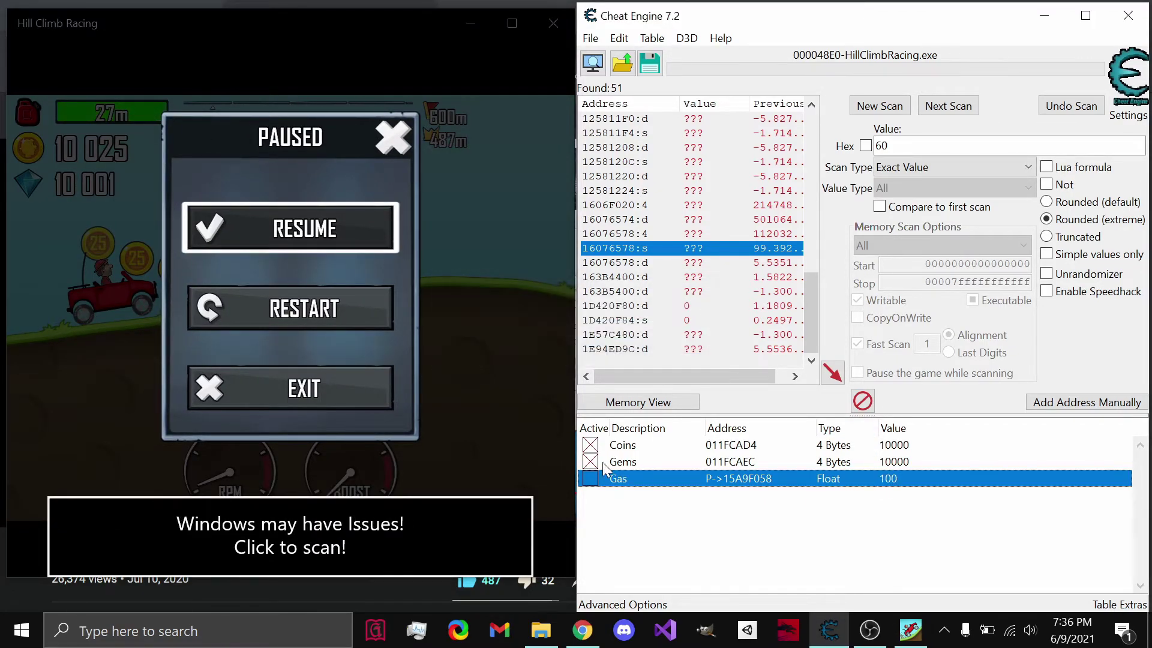
click(350, 231)
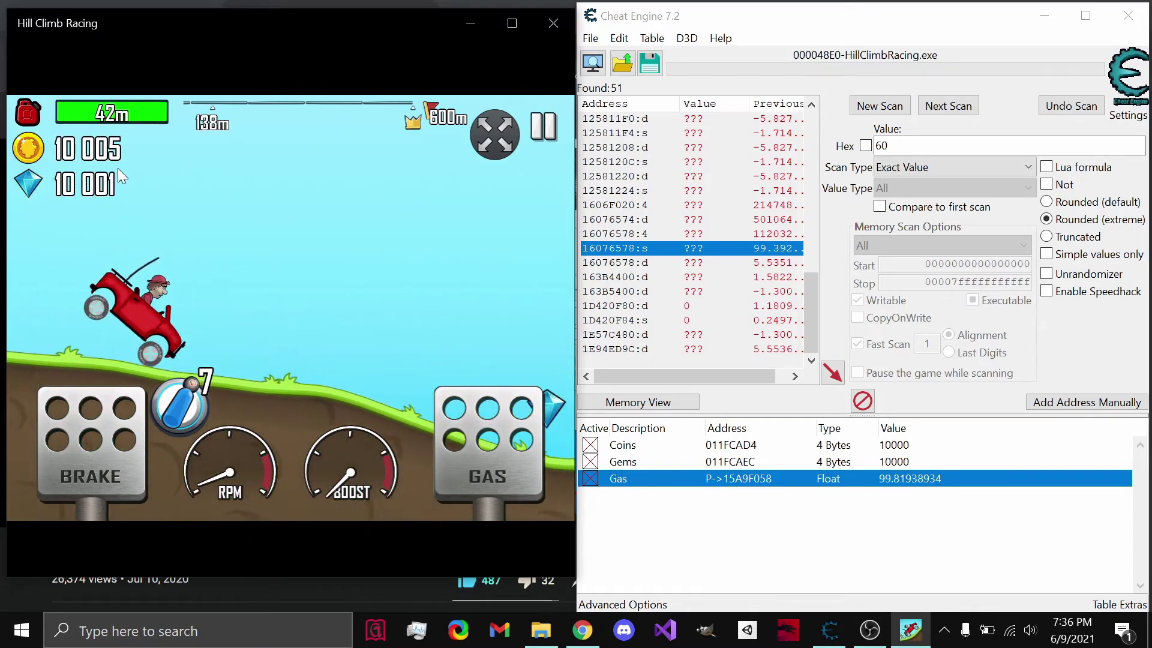
key(Escape)
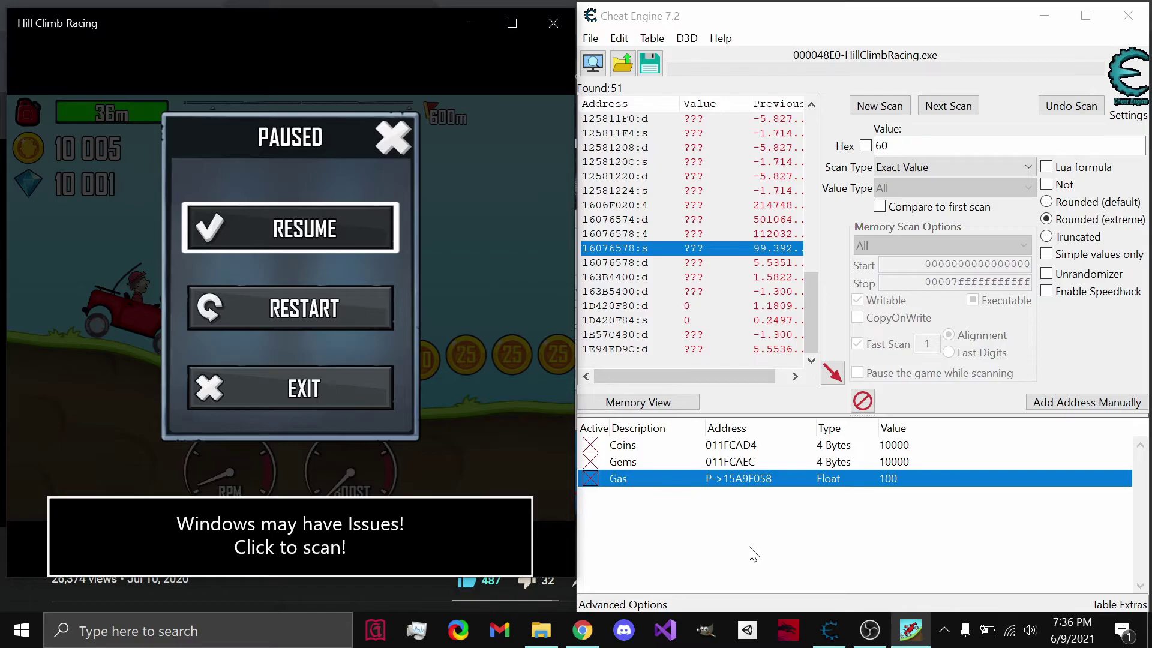
click(650, 62)
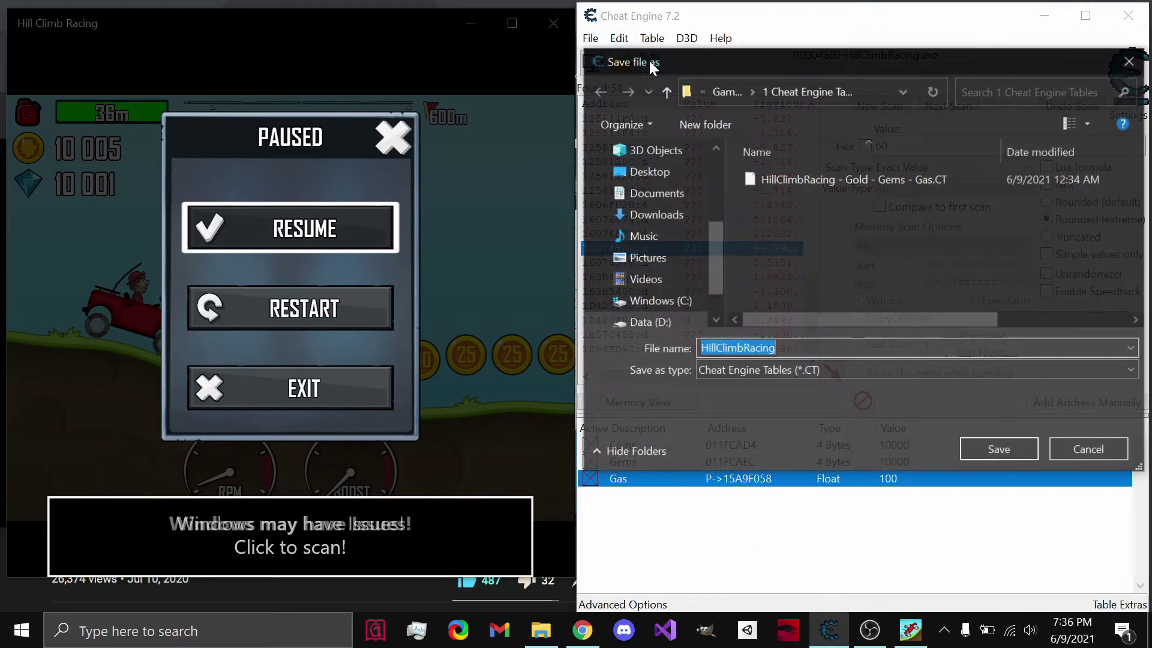
text(Trainer)
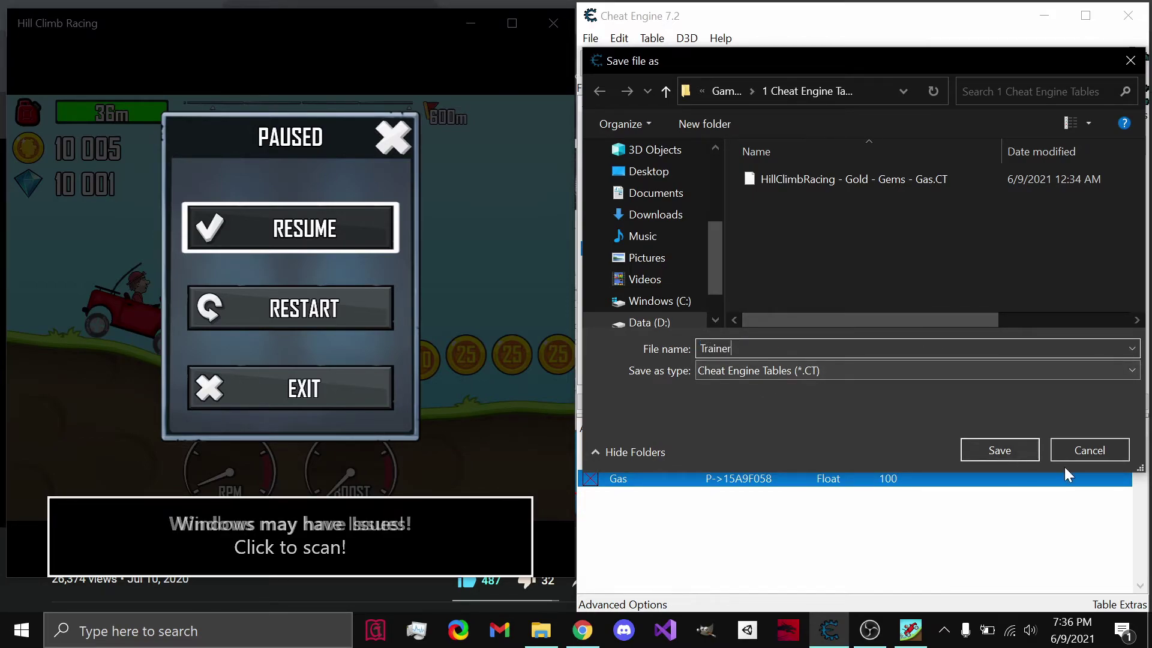
click(1100, 448)
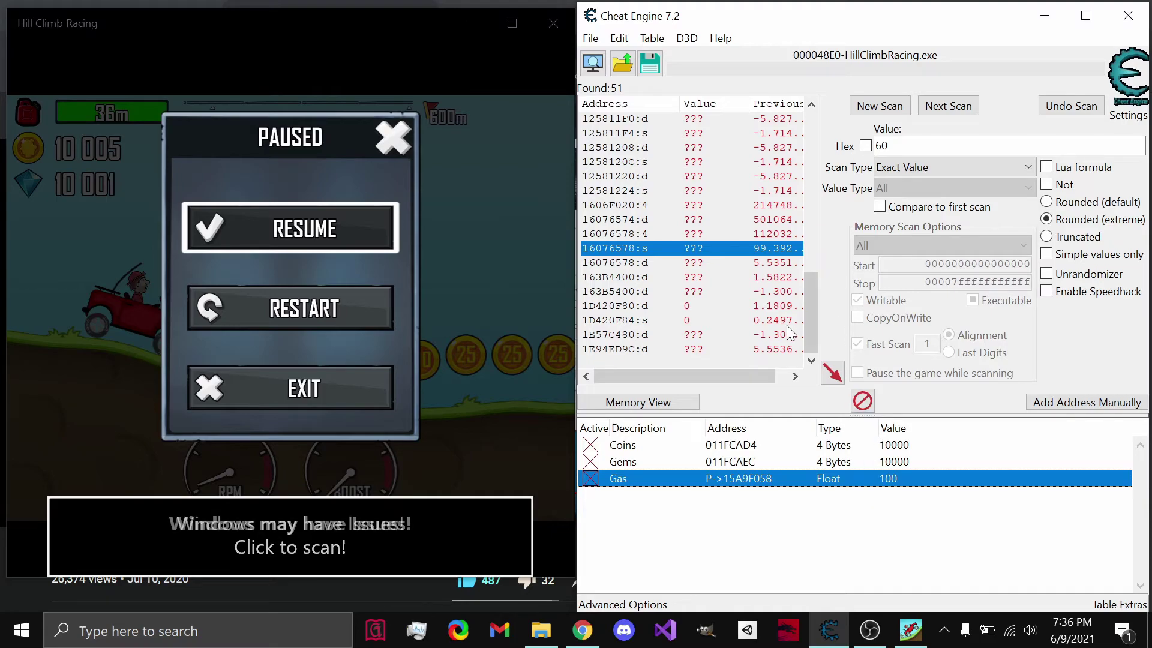
- Restart Cheat Engine without saving the changes and load the cheat table HillClimbRacing - Gold - Gems - Gas.CT
click(1127, 15)
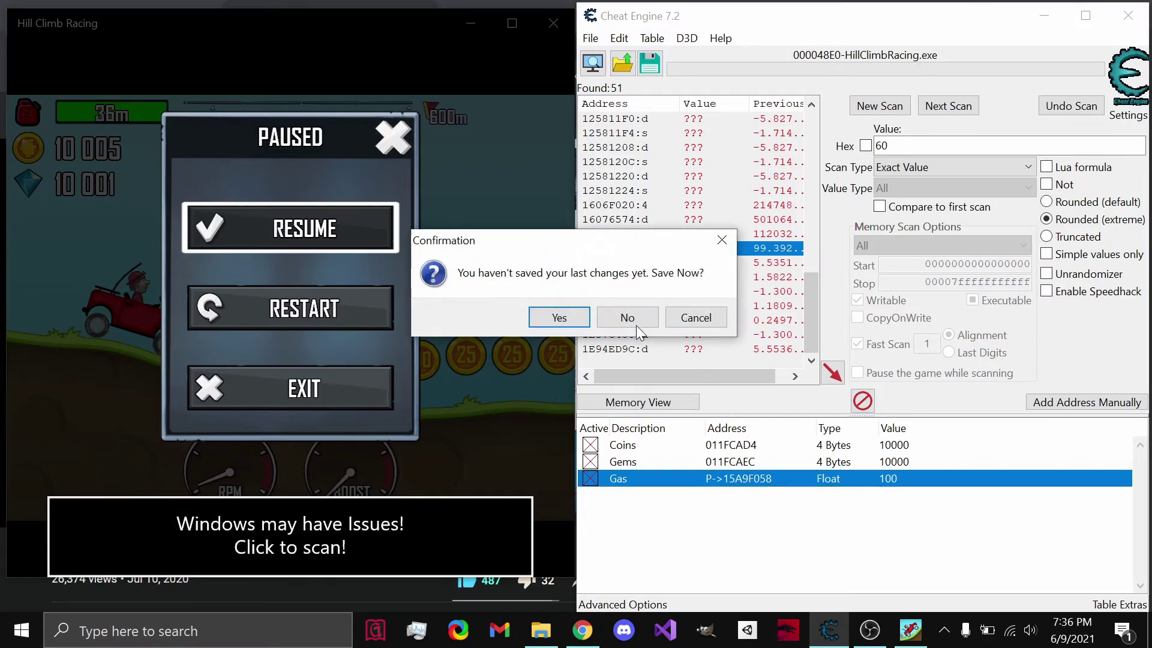
click(636, 318)
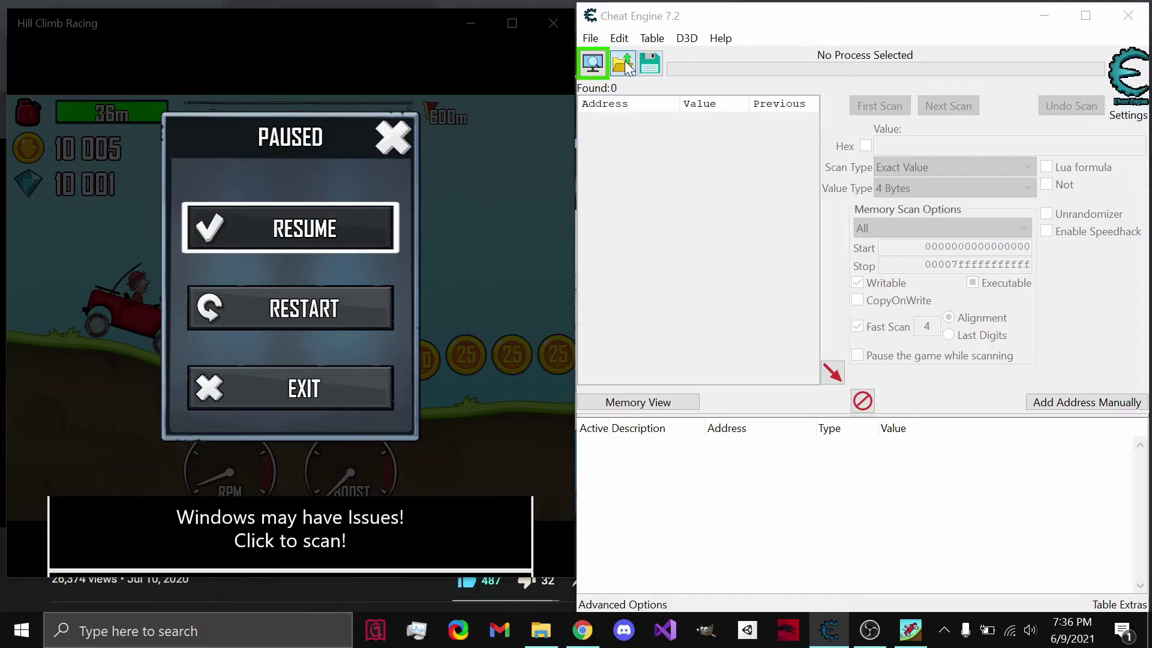
click(617, 53)
click(864, 180)
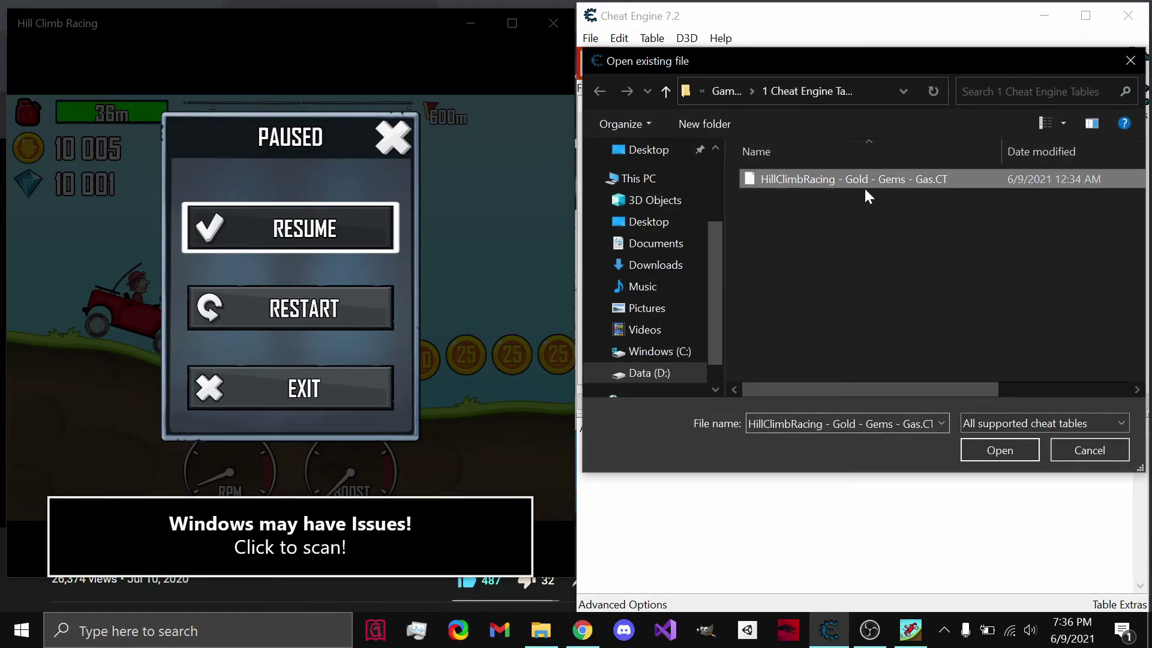
click(1000, 452)
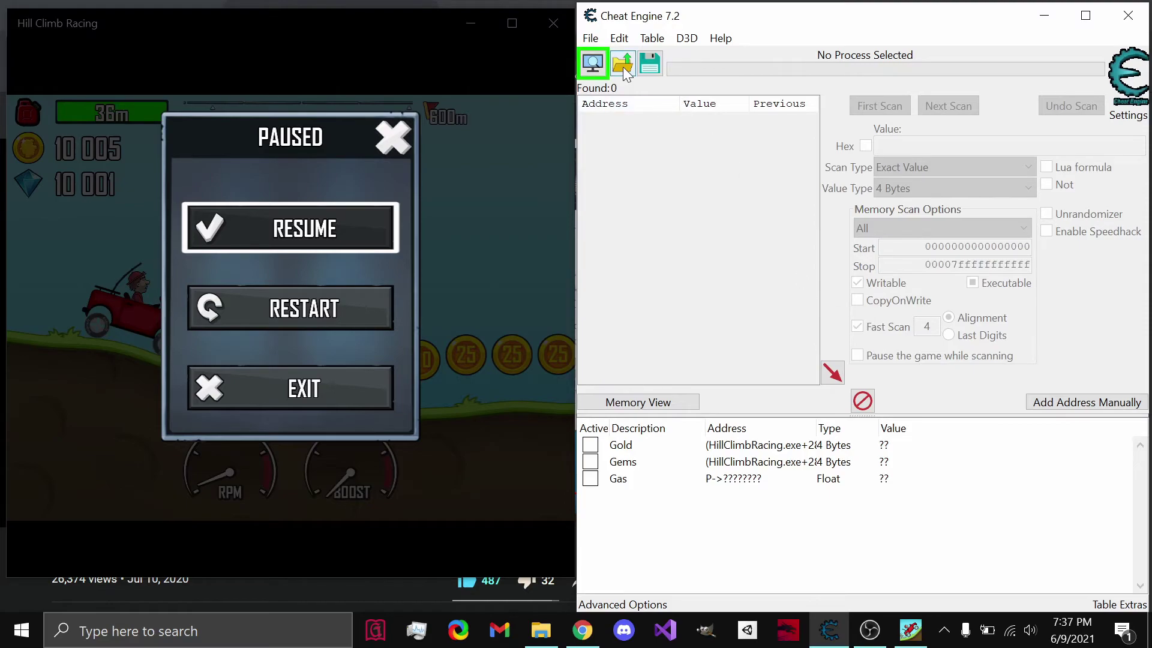
- Attach Cheat Engine to the running process 000048E0-HillClimbRacing.exe, keeping the loaded address list
click(593, 63)
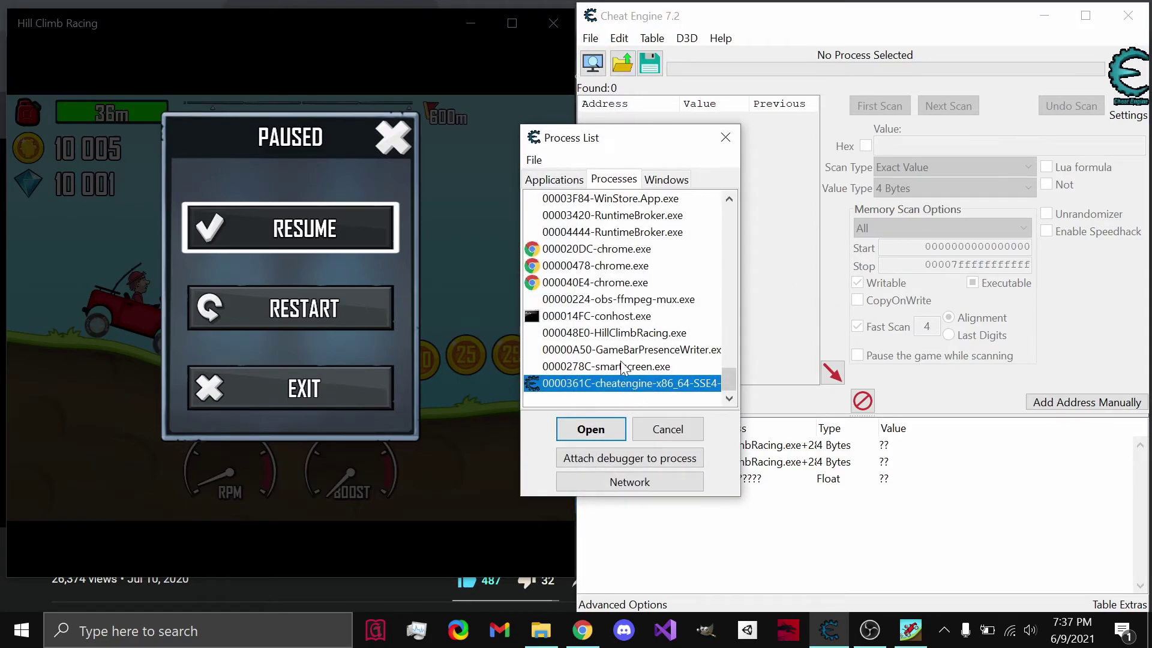
double_click(645, 333)
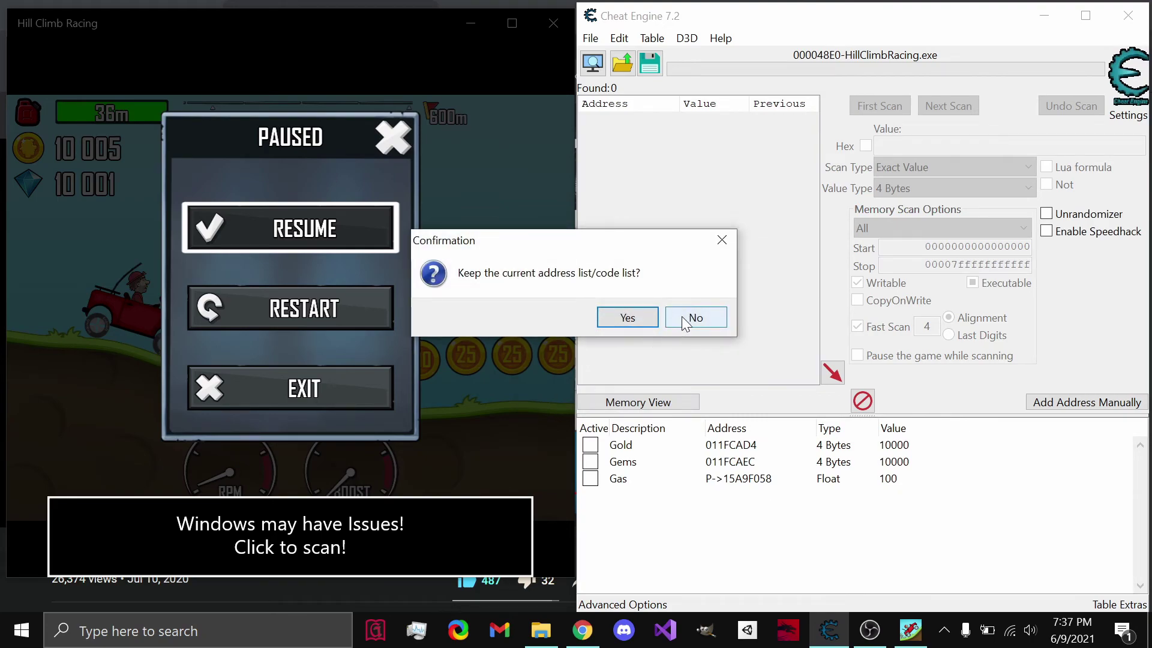
click(626, 319)
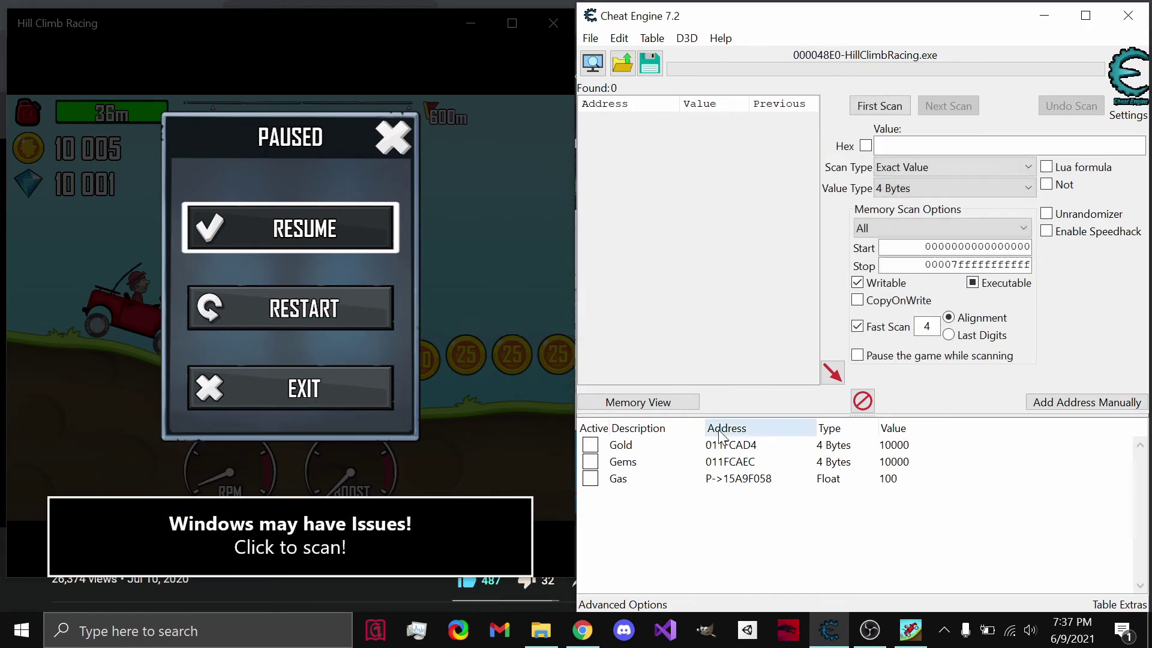
- Freeze the Gold, Gems and Gas entries of the loaded table and resume the race
click(590, 444)
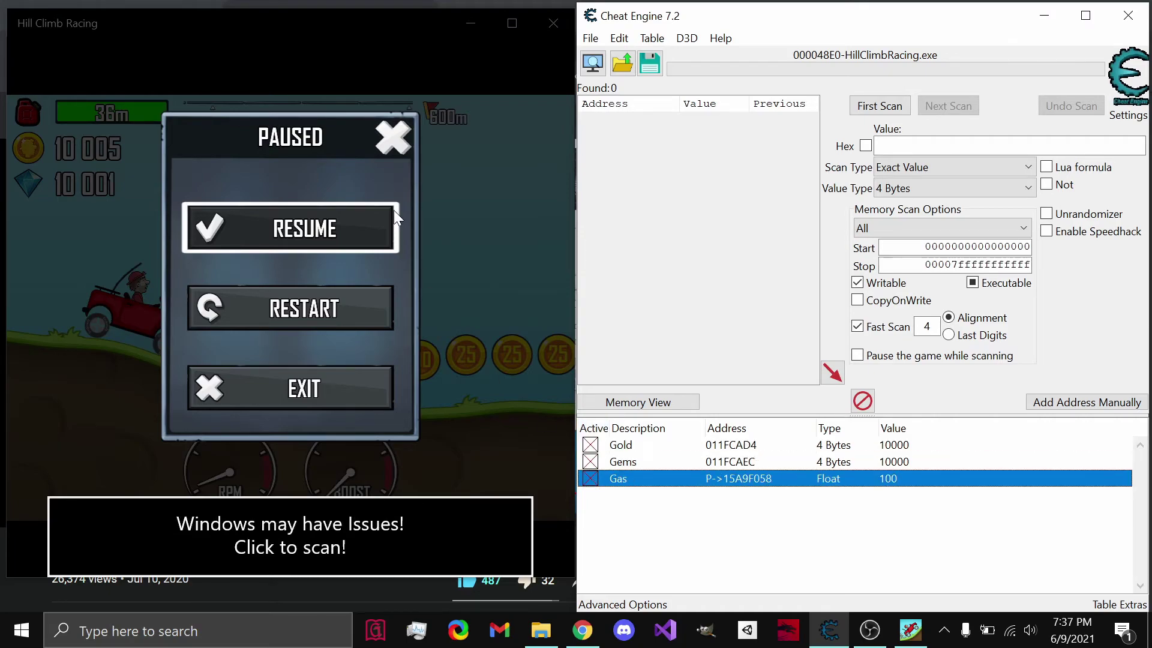
click(343, 228)
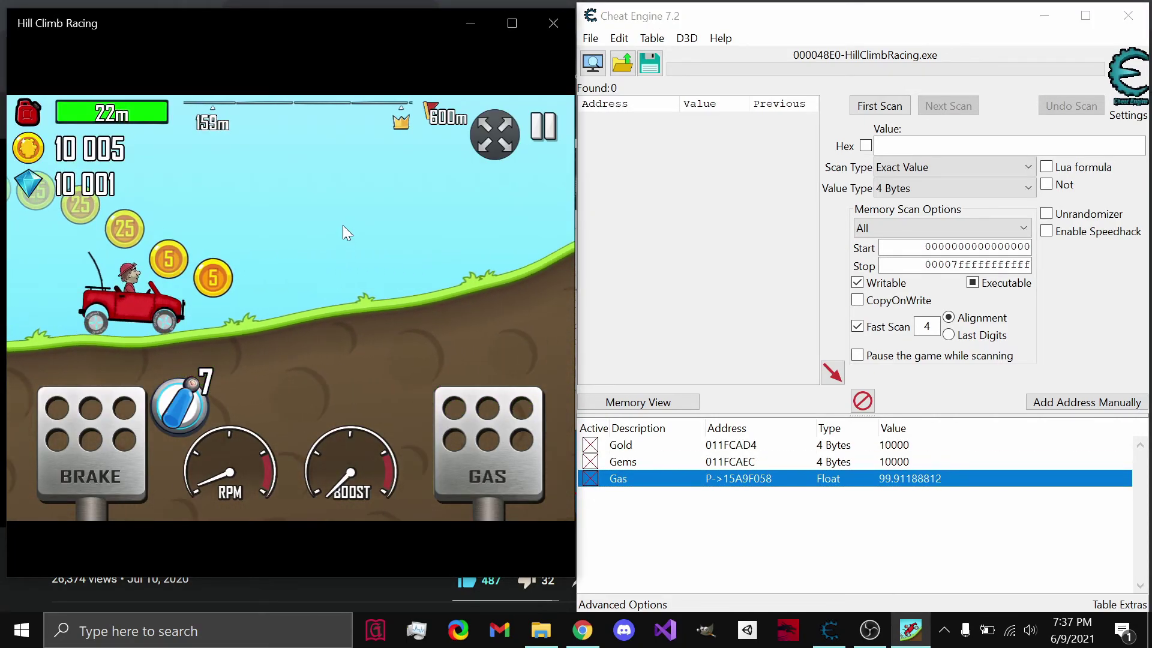